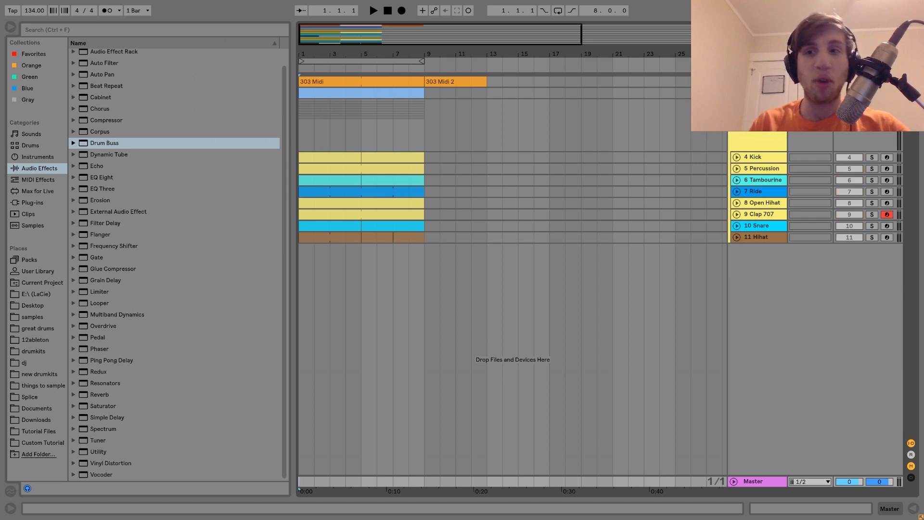
Unfold the 303 track and play the 303 Midi and 303 Midi 2 clips one after the other.
{"action": "left_click", "coordinate": [733, 82]}
{"action": "left_click", "coordinate": [372, 84]}
{"action": "key", "text": "space"}
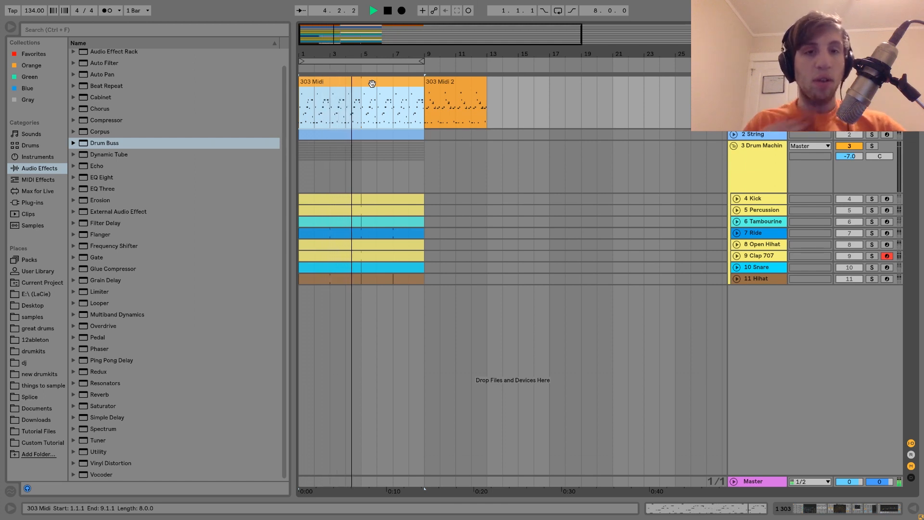
{"action": "left_click", "coordinate": [453, 84]}
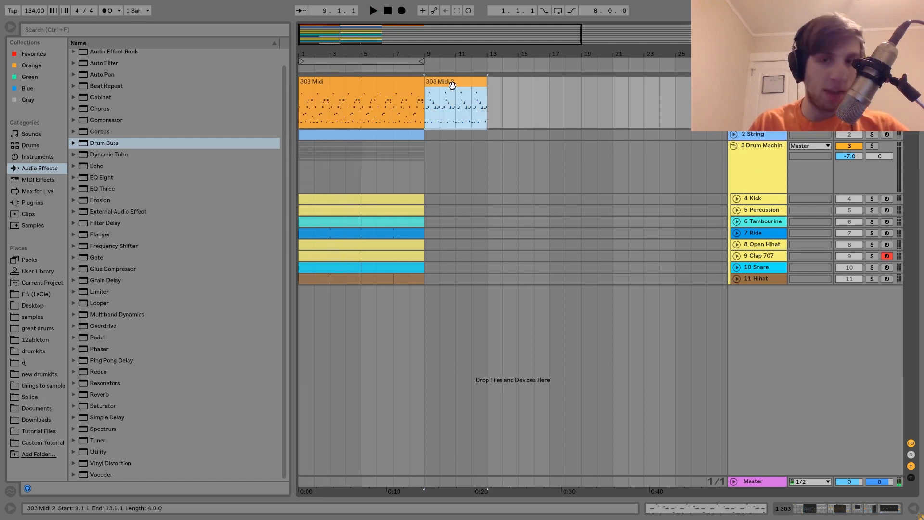
{"action": "key", "text": "space"}
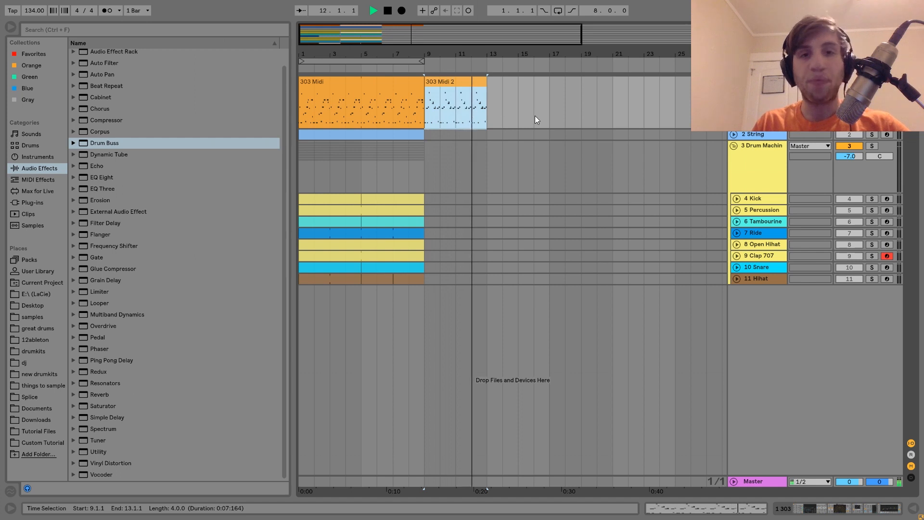
{"action": "key", "text": "space"}
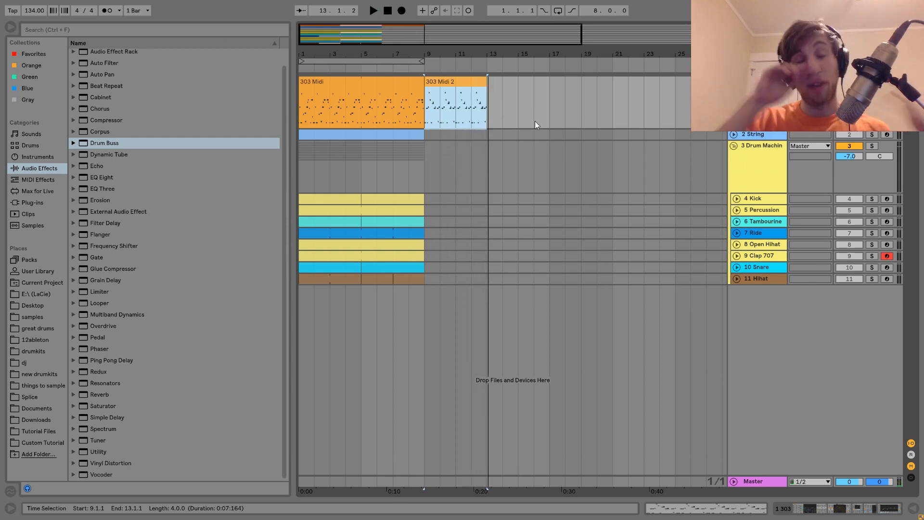
Open the notes of the 303 Midi and 303 Midi 2 clips in turn and play both patterns.
{"action": "double_click", "coordinate": [303, 106]}
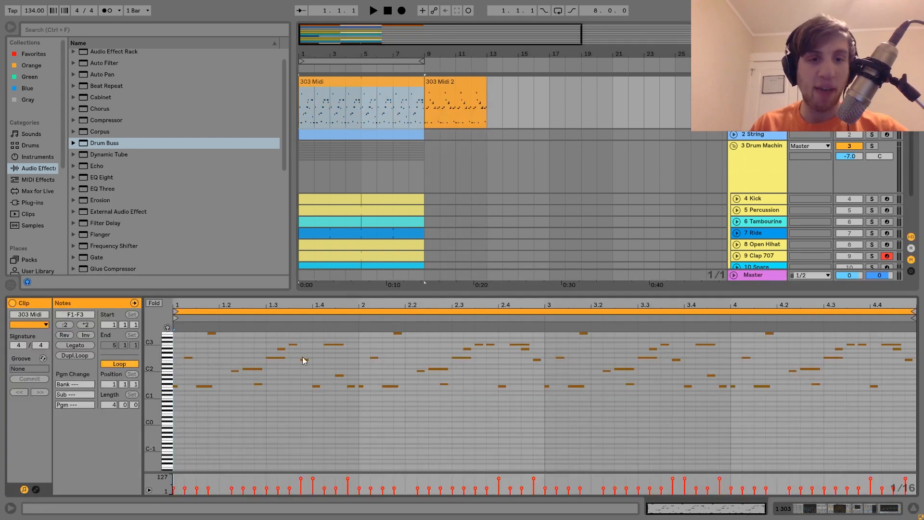
{"action": "mouse_move", "coordinate": [149, 400]}
{"action": "left_mouse_down"}
{"action": "mouse_move", "coordinate": [160, 401]}
{"action": "mouse_move", "coordinate": [151, 389]}
{"action": "left_mouse_up"}
{"action": "key", "text": "space"}
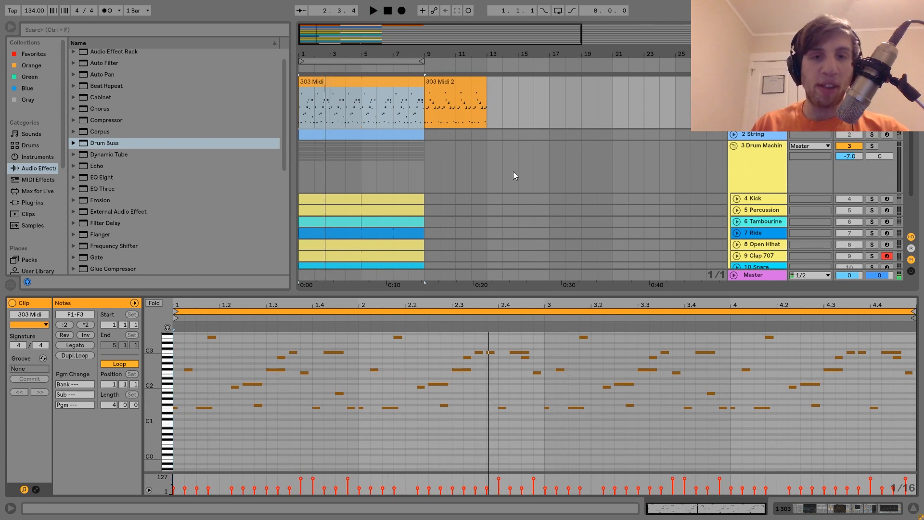
{"action": "left_click", "coordinate": [430, 104]}
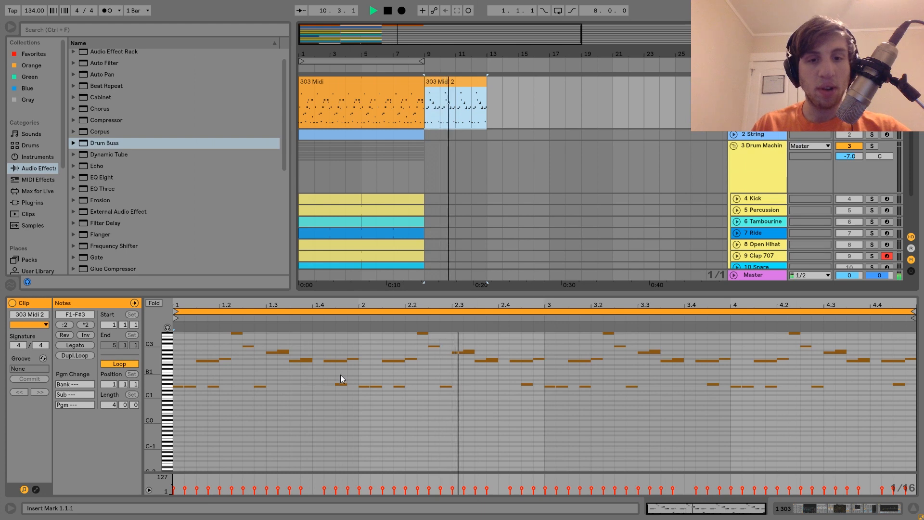
{"action": "key", "text": "space"}
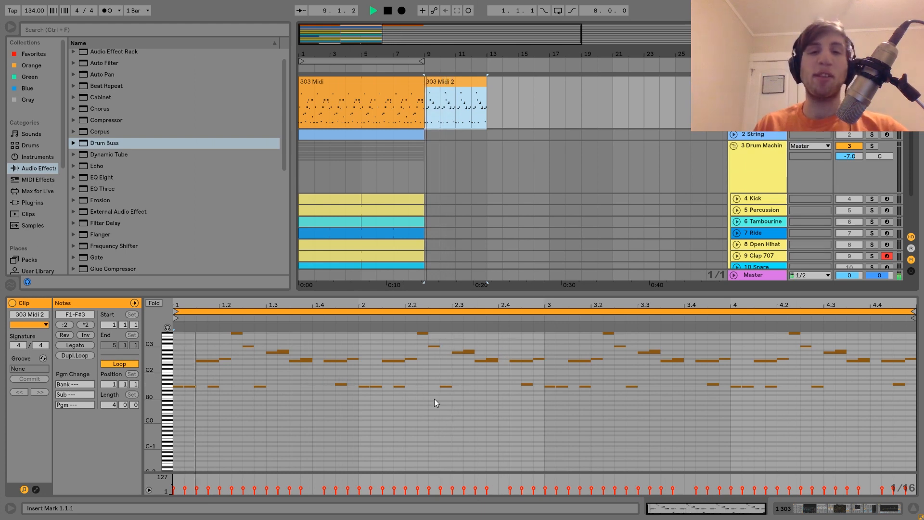
Return to the 303 Midi clip's notes and play the pattern from its start.
{"action": "left_click", "coordinate": [349, 99]}
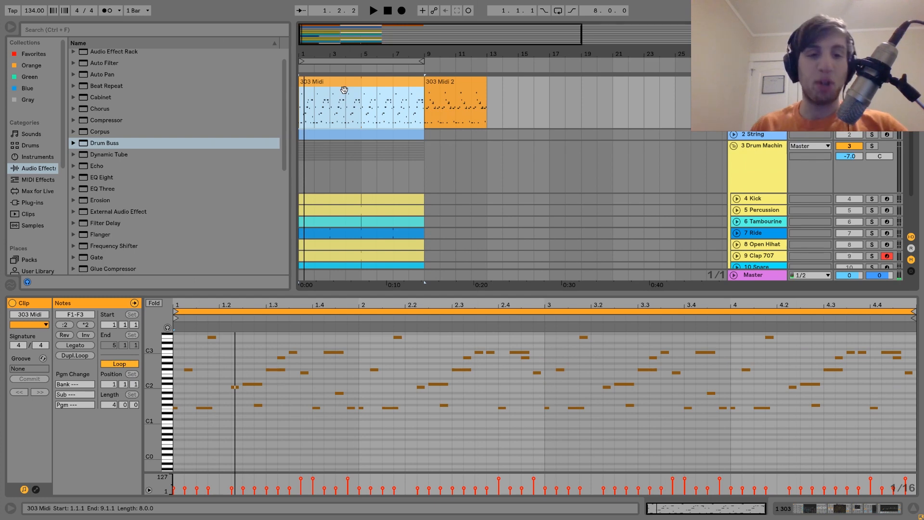
{"action": "scroll", "coordinate": [309, 353], "scroll_direction": "up", "scroll_amount": 1}
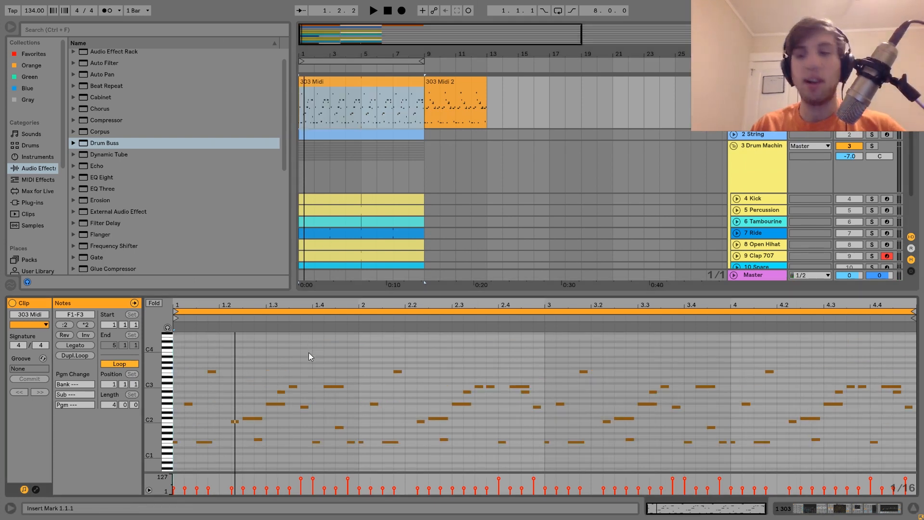
{"action": "key", "text": "space"}
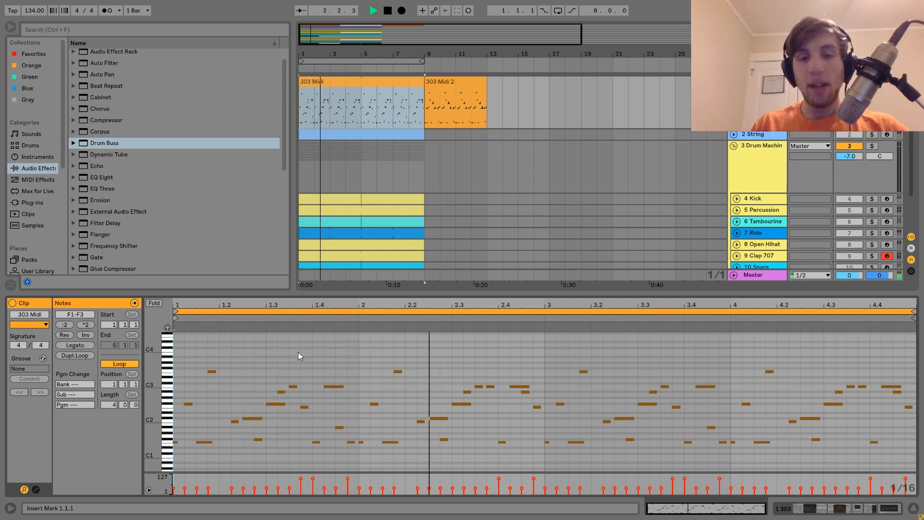
{"action": "key", "text": "space"}
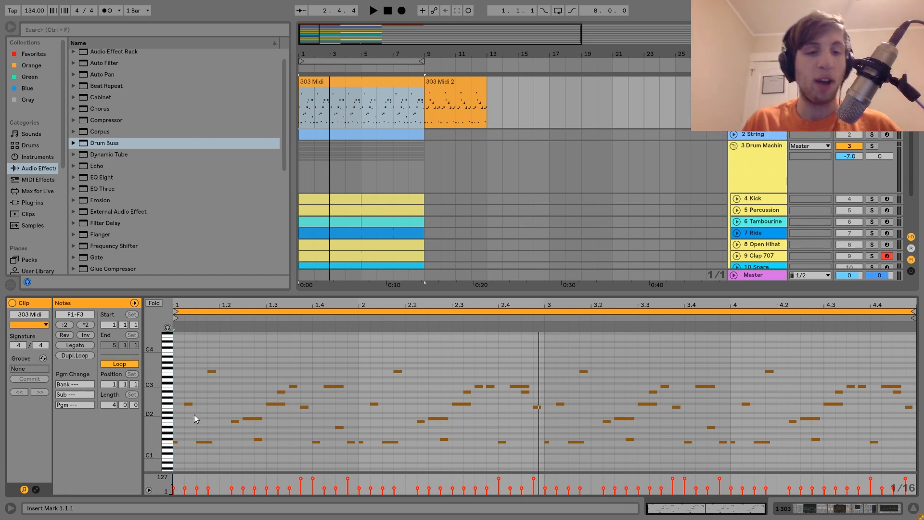
Highlight the 303 Midi clip's notes pitch by pitch through F1, C2, C#2, F2, F#2, A#2, C3 and F3, and play the clip.
{"action": "left_click", "coordinate": [173, 441]}
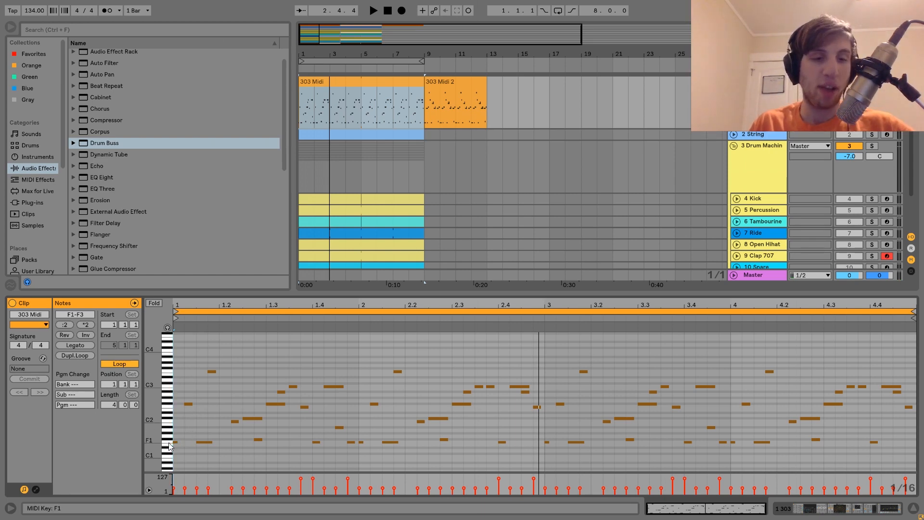
{"action": "left_click", "coordinate": [169, 443]}
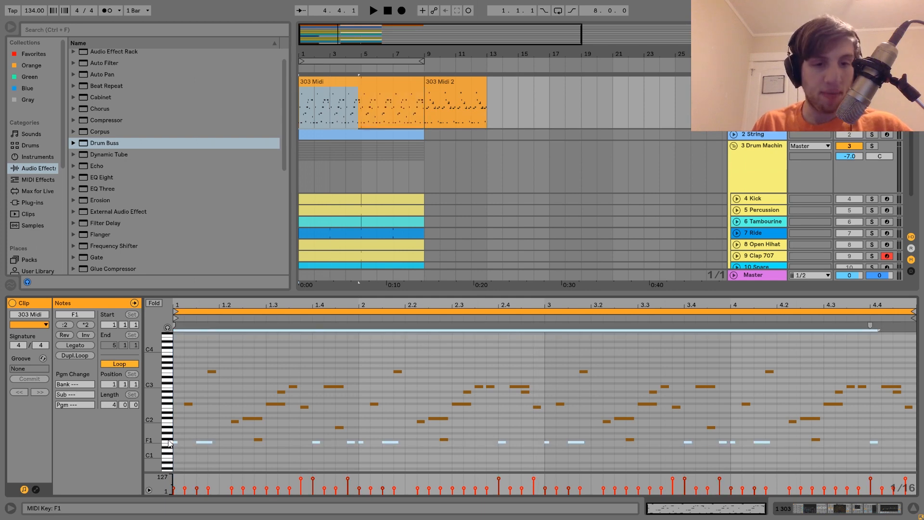
{"action": "left_click", "coordinate": [169, 423]}
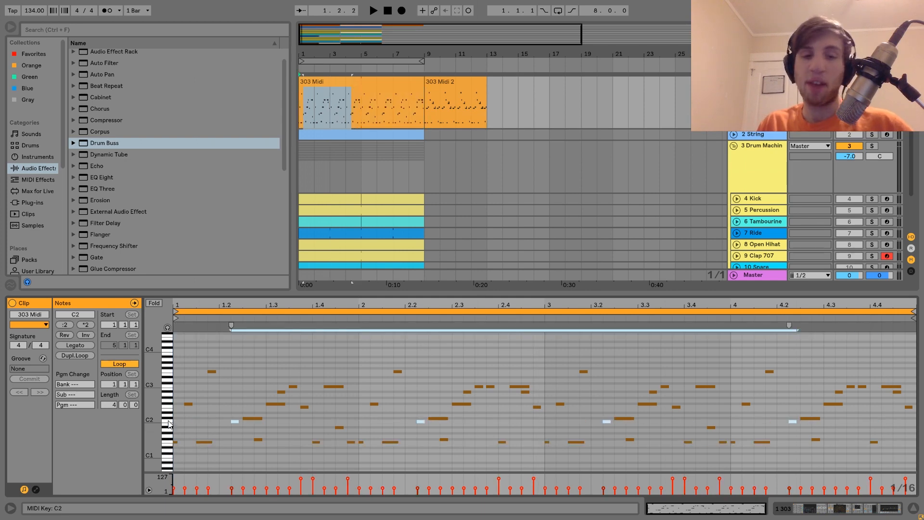
{"action": "left_click", "coordinate": [169, 418]}
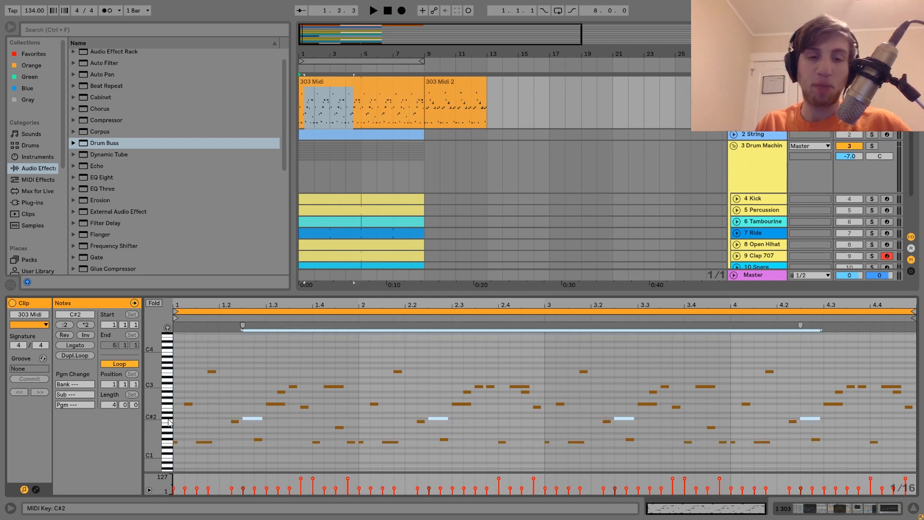
{"action": "left_click", "coordinate": [168, 410]}
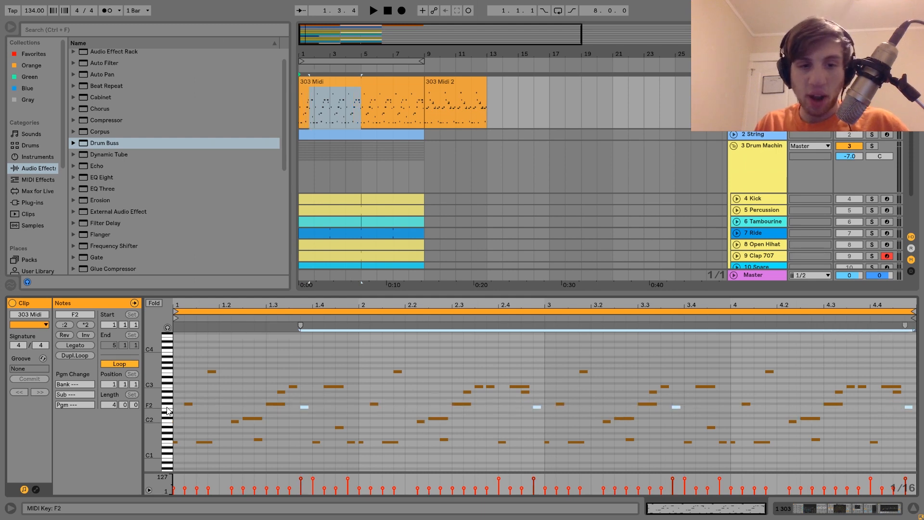
{"action": "left_click", "coordinate": [169, 403]}
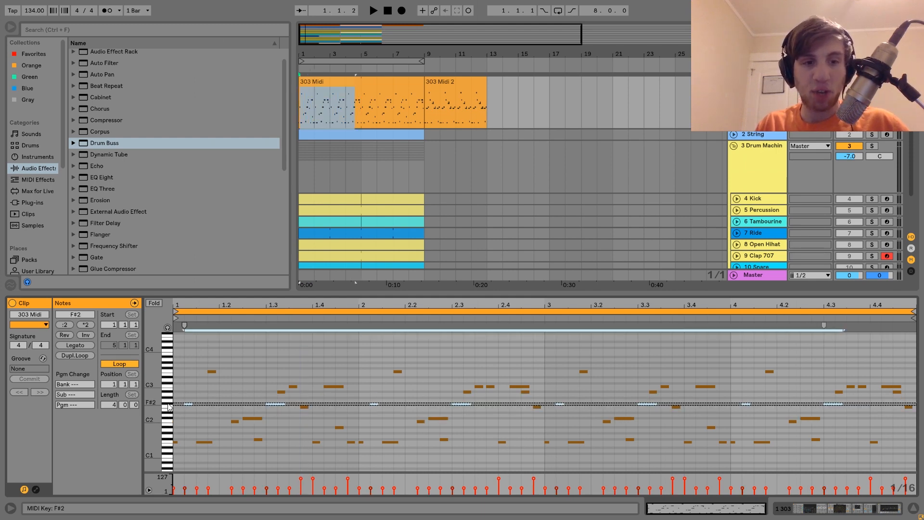
{"action": "left_click", "coordinate": [169, 393]}
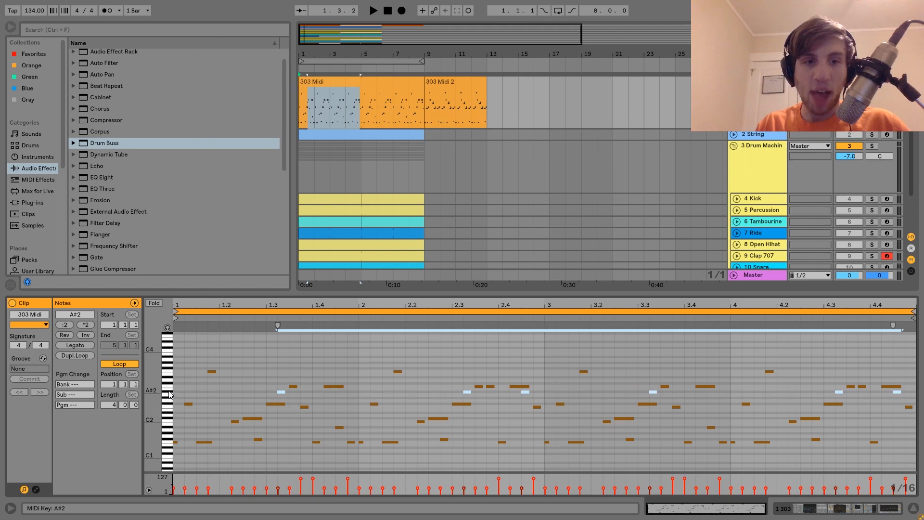
{"action": "left_click", "coordinate": [169, 388]}
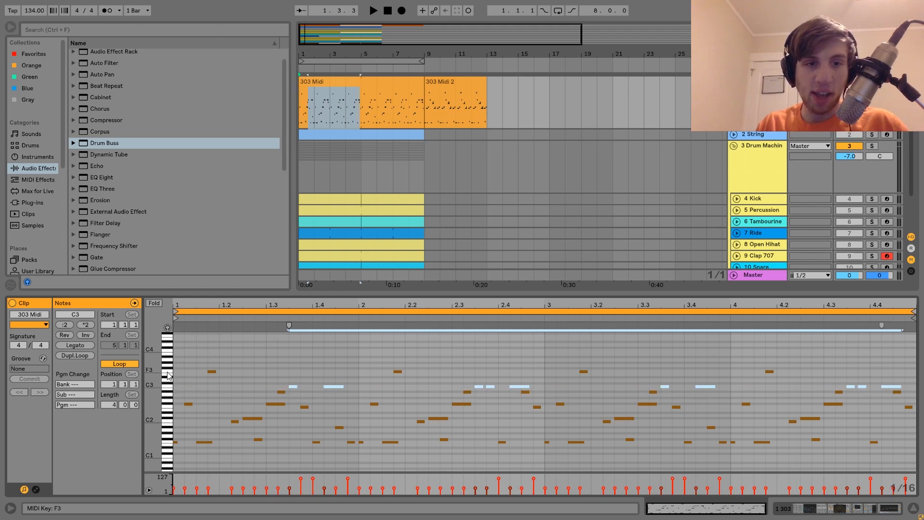
{"action": "left_click", "coordinate": [168, 371]}
{"action": "key", "text": "space"}
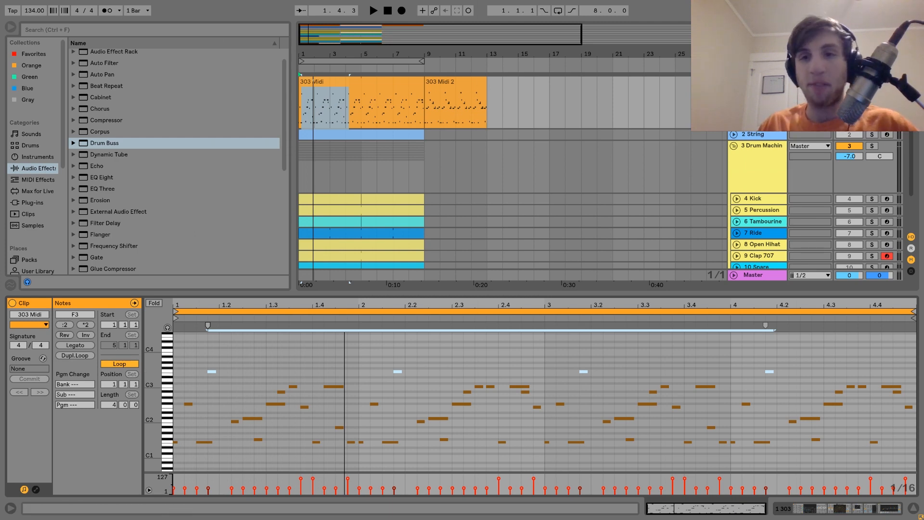
Show the device chain, take the 303 track out of solo, and play all tracks from the start of the String clip.
{"action": "key", "text": "shift+Tab"}
{"action": "left_click", "coordinate": [871, 82]}
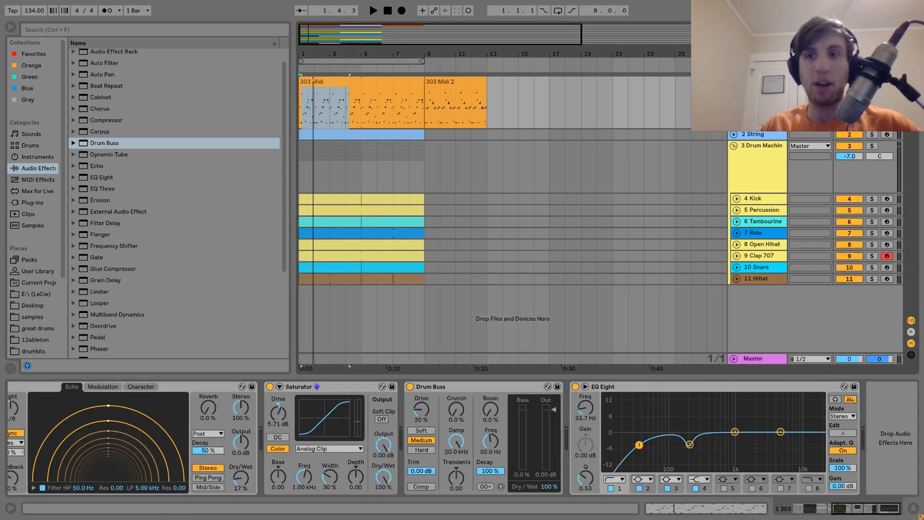
{"action": "left_click", "coordinate": [848, 135]}
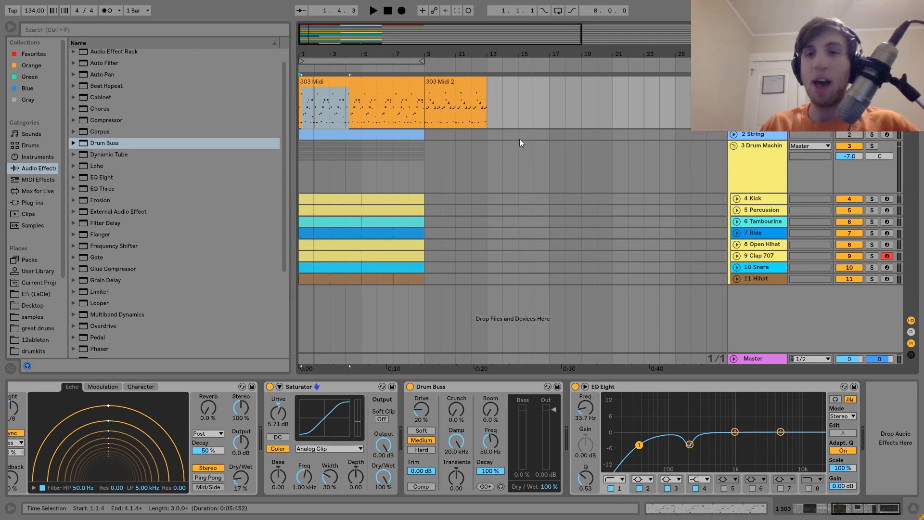
{"action": "left_click", "coordinate": [306, 135]}
{"action": "key", "text": "space"}
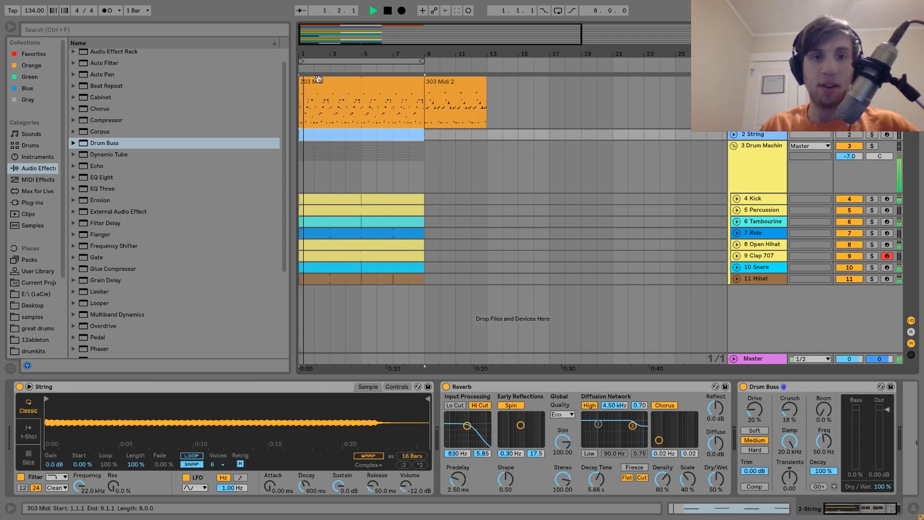
Play the 303 Midi clip together with the drums and strings, and examine its notes in the piano roll.
{"action": "left_click", "coordinate": [315, 81]}
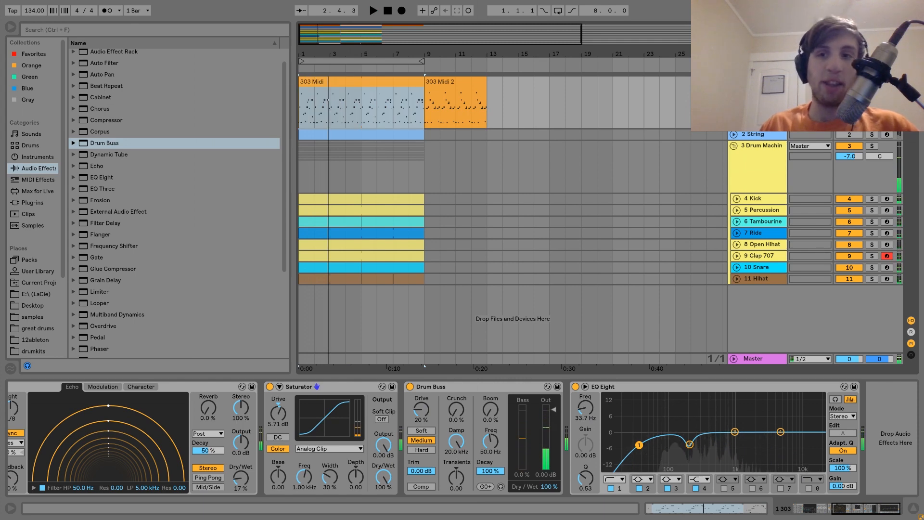
{"action": "key", "text": "space"}
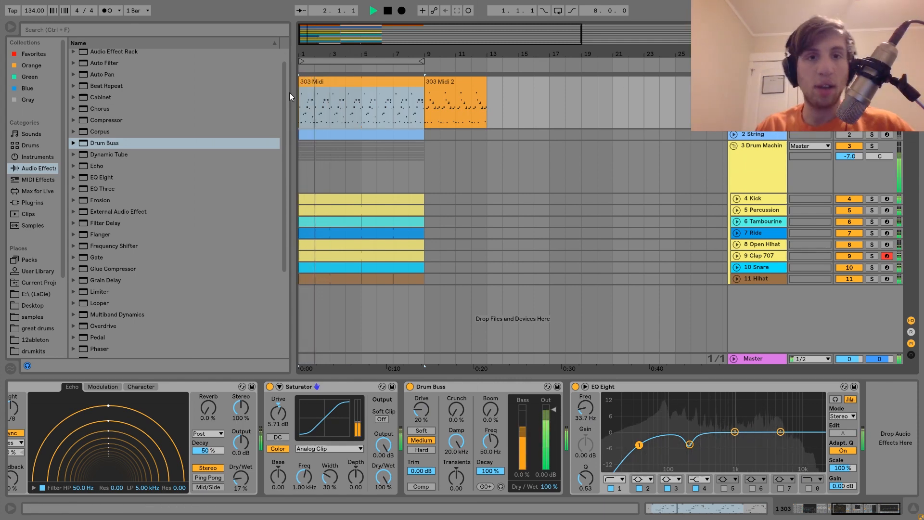
{"action": "key", "text": "space"}
{"action": "double_click", "coordinate": [327, 82]}
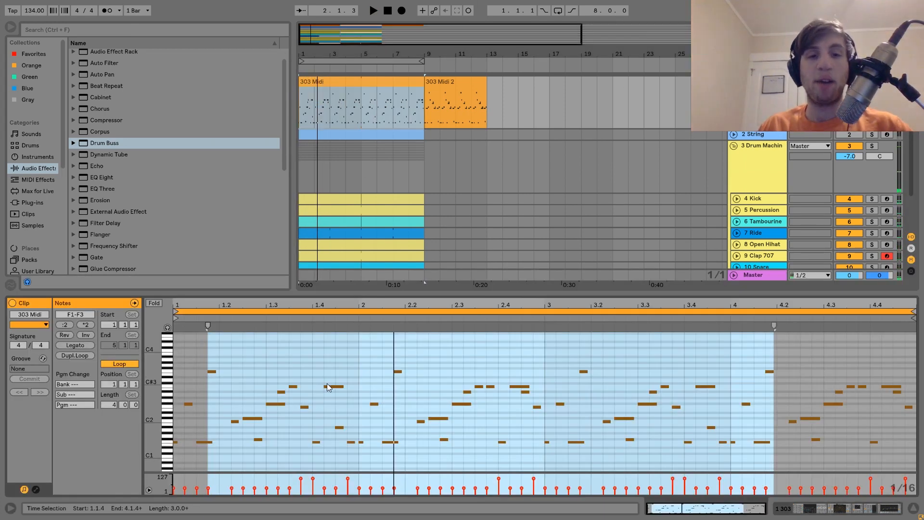
{"action": "key", "text": "space"}
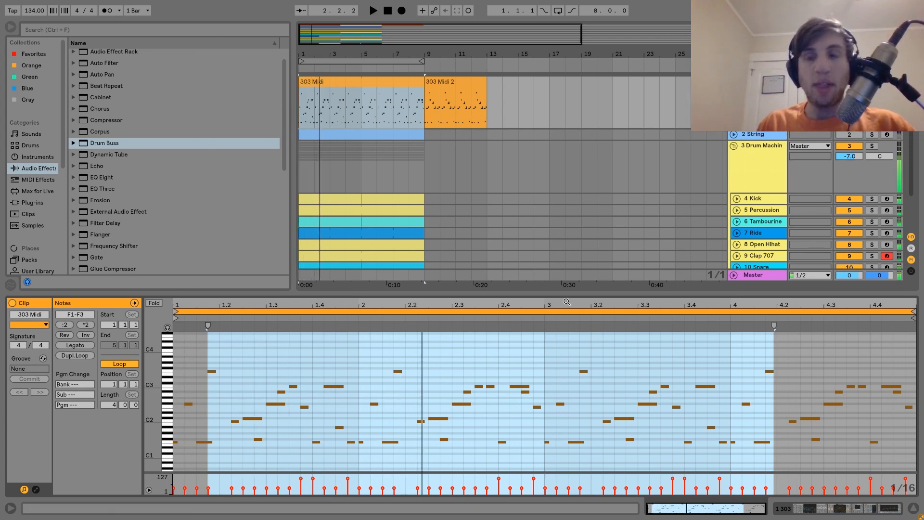
{"action": "key", "text": "space"}
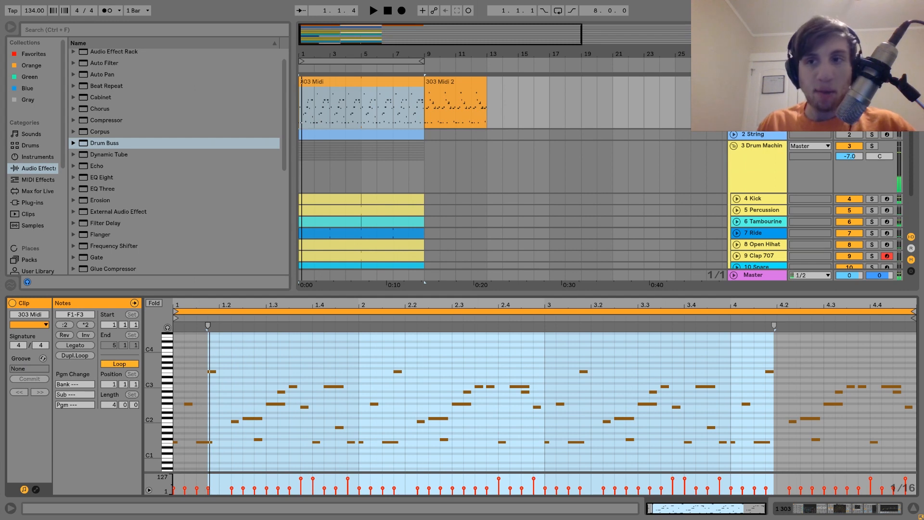
Show the 303 track's effect chain and play its first clip in the full mix, looking closely at the first bars of the arrangement.
{"action": "double_click", "coordinate": [757, 81]}
{"action": "key", "text": "space"}
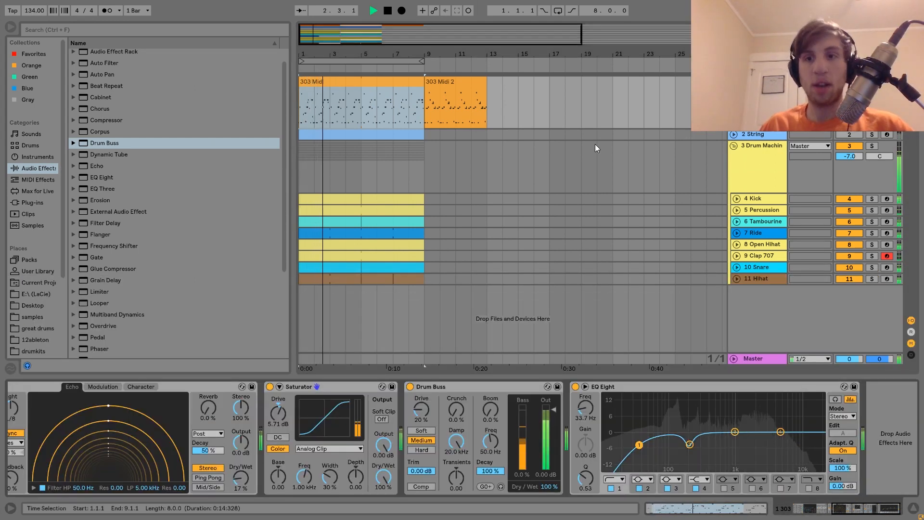
{"action": "key", "text": "space"}
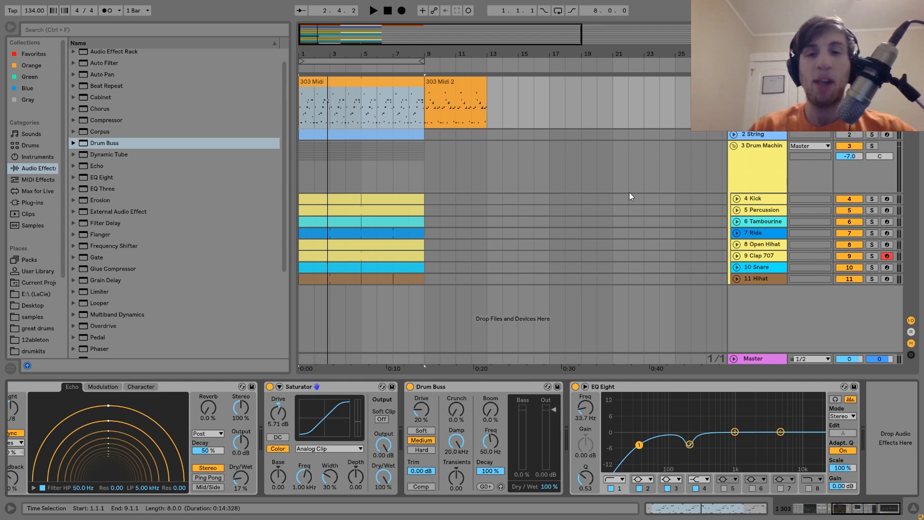
{"action": "key", "text": "space"}
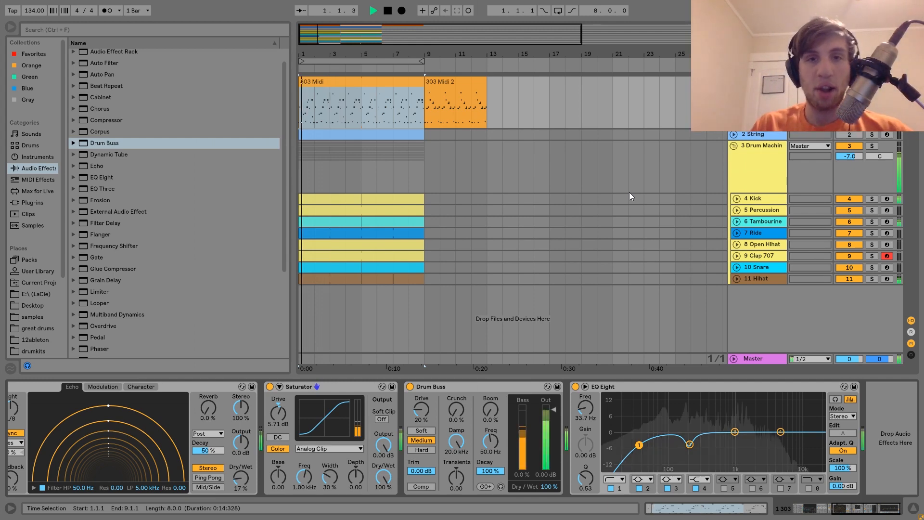
{"action": "left_click_drag", "start_coordinate": [329, 54], "coordinate": [446, 114]}
{"action": "key", "text": "space"}
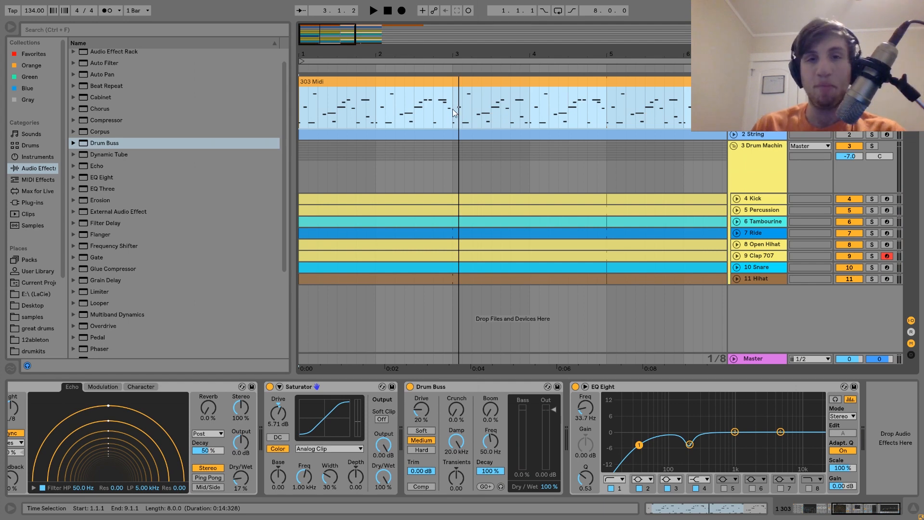
Open the 303 Midi 2 clip's notes and play its pattern with the 303 track out of solo.
{"action": "left_click_drag", "start_coordinate": [421, 53], "coordinate": [421, 9]}
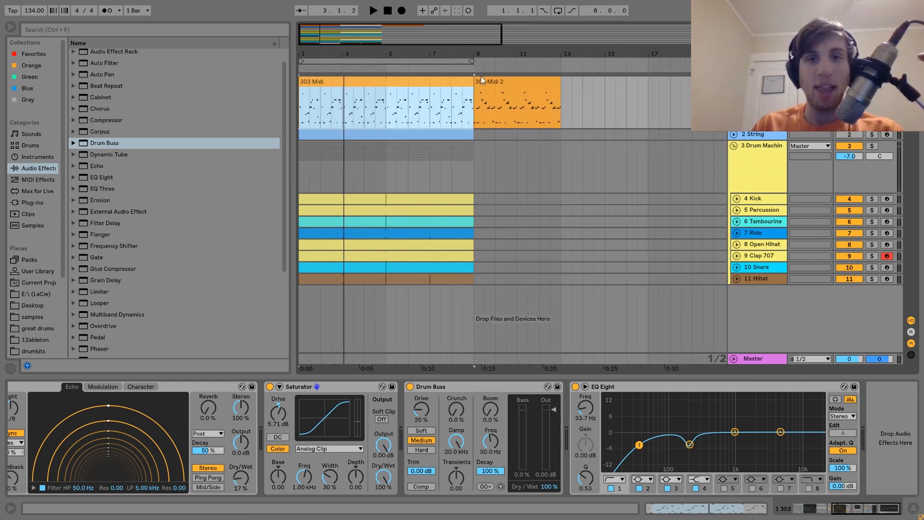
{"action": "double_click", "coordinate": [481, 78]}
{"action": "key", "text": "space"}
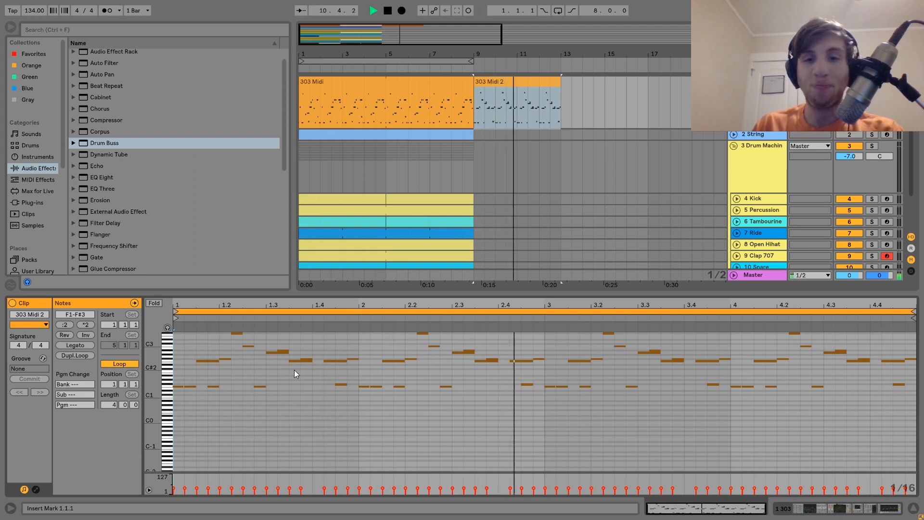
Replay the first bars of the 303 Midi 2 clip from its start while following the notes in the piano roll.
{"action": "key", "text": "space"}
{"action": "key", "text": "space"}
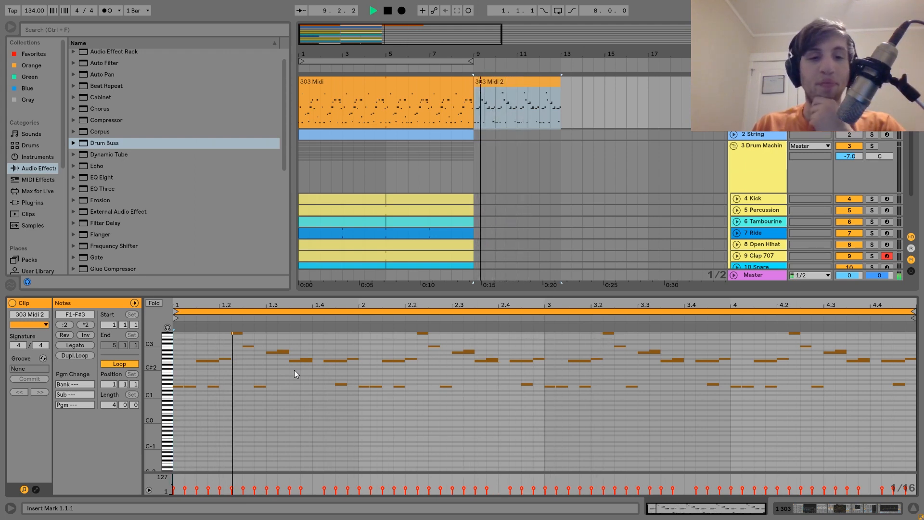
{"action": "key", "text": "space"}
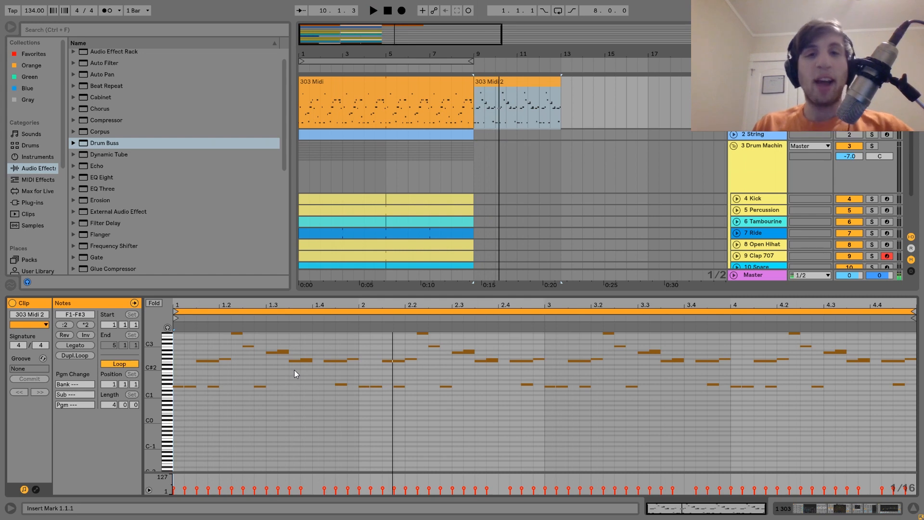
Open the 303 Midi clip's notes and place the insert marker at 1.1.3 to examine the opening pattern.
{"action": "left_click", "coordinate": [376, 88]}
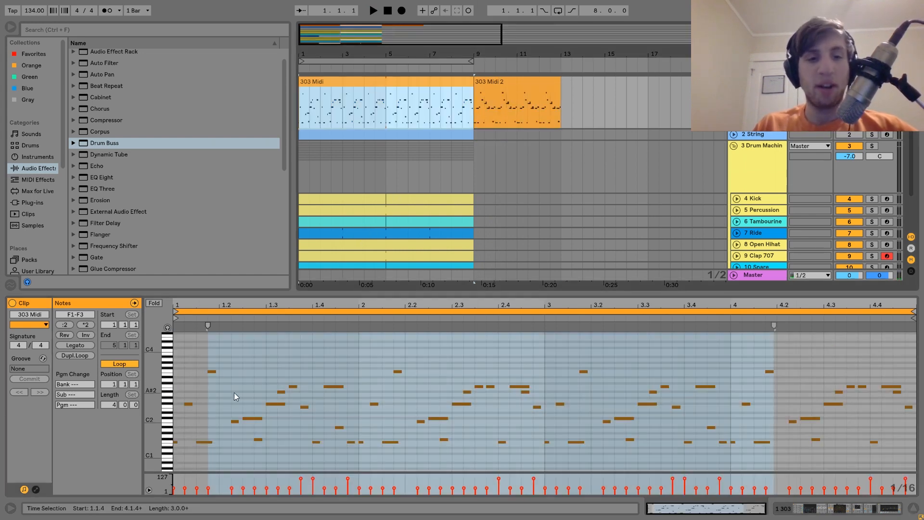
{"action": "left_click", "coordinate": [197, 419]}
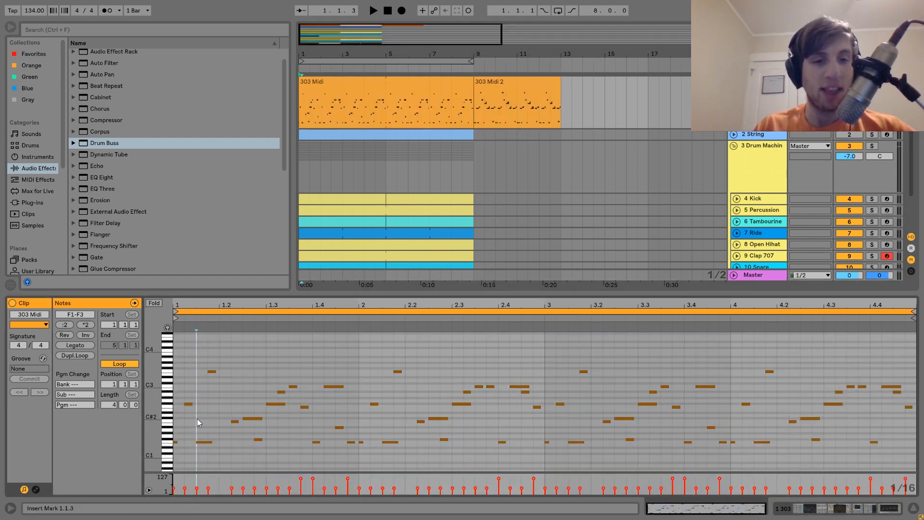
{"action": "right_click", "coordinate": [197, 418]}
{"action": "key", "text": "Escape"}
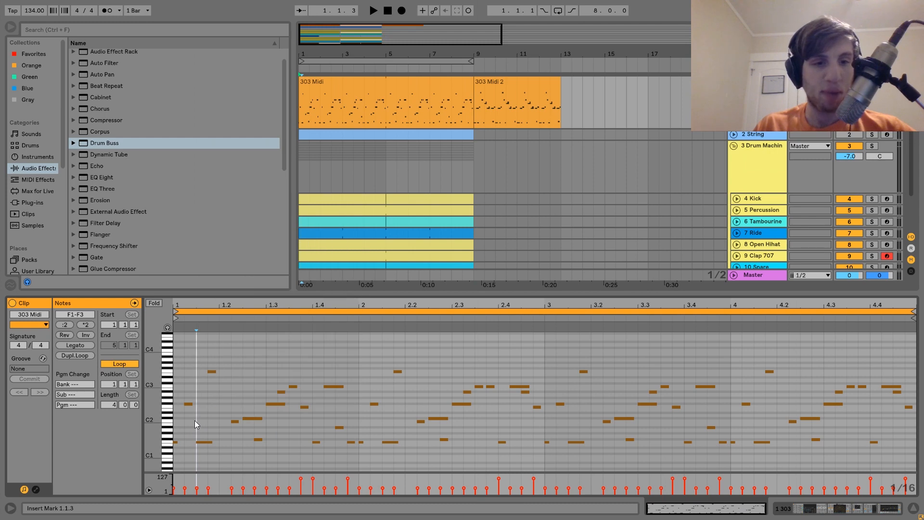
{"action": "left_click", "coordinate": [208, 347]}
{"action": "double_click", "coordinate": [214, 366]}
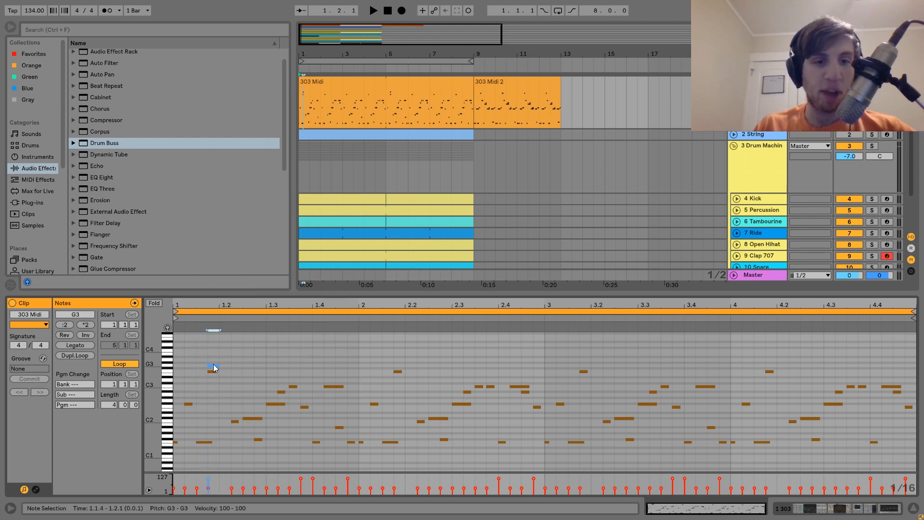
{"action": "left_click_drag", "start_coordinate": [212, 371], "coordinate": [212, 372]}
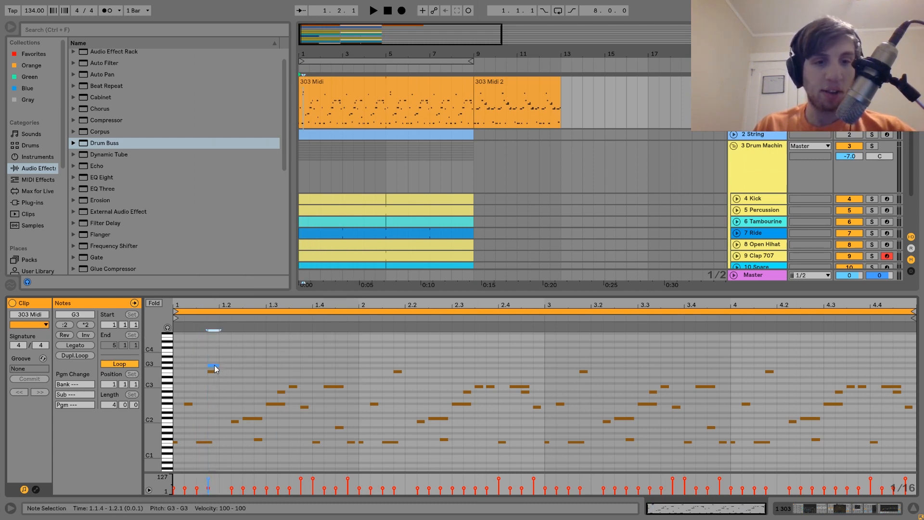
{"action": "left_click", "coordinate": [215, 364]}
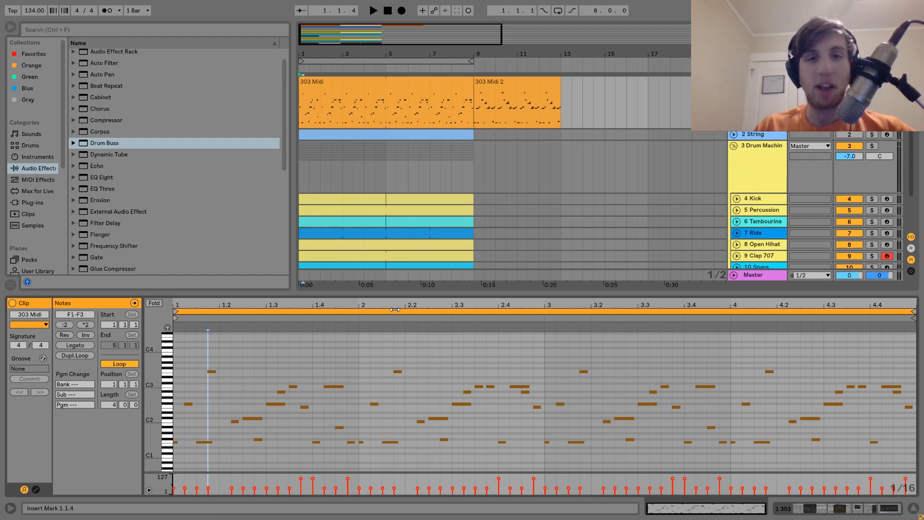
Select the 303 Midi clip and play its pattern from the start in the full mix.
{"action": "key", "text": "space"}
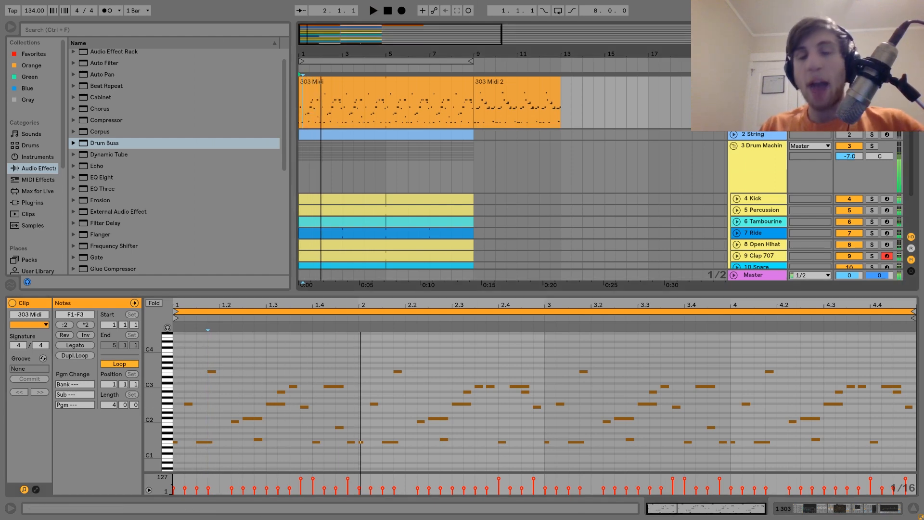
{"action": "left_click", "coordinate": [511, 84]}
{"action": "left_click", "coordinate": [399, 82]}
{"action": "key", "text": "space"}
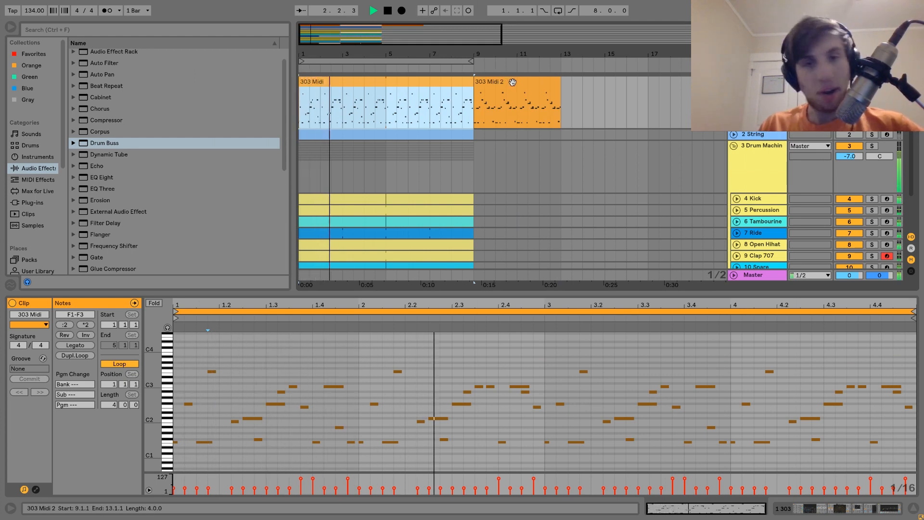
{"action": "key", "text": "space"}
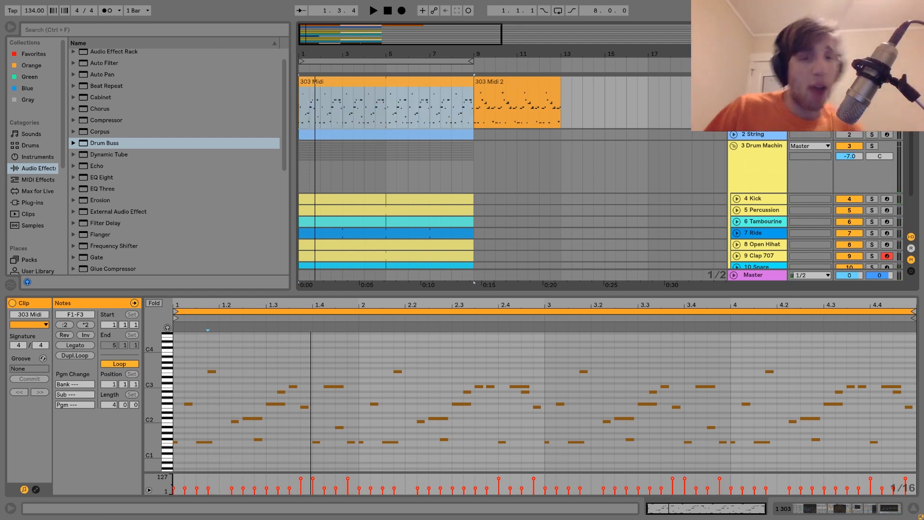
Show the 303 track's device chain from its start and examine Operator's oscillator levels and filter settings.
{"action": "key", "text": "shift+Tab"}
{"action": "scroll", "coordinate": [455, 403], "scroll_direction": "left", "scroll_amount": 5}
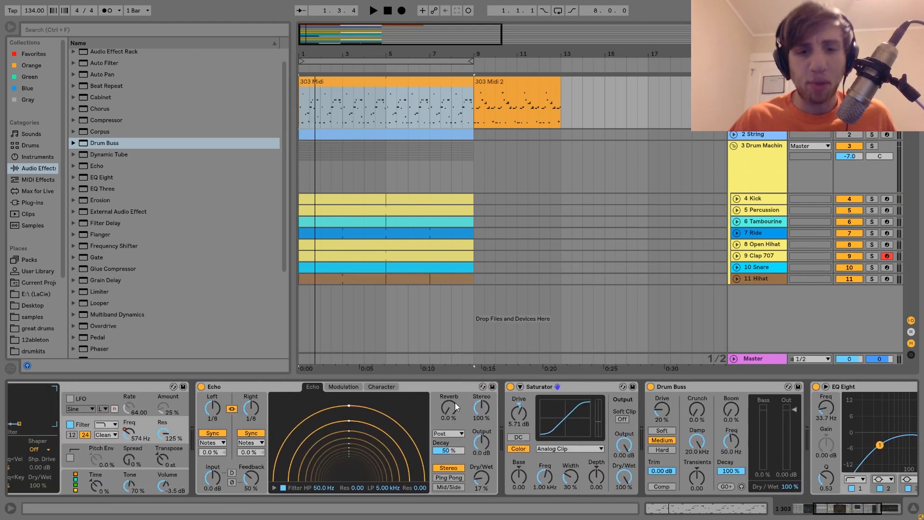
{"action": "scroll", "coordinate": [455, 402], "scroll_direction": "left", "scroll_amount": 5}
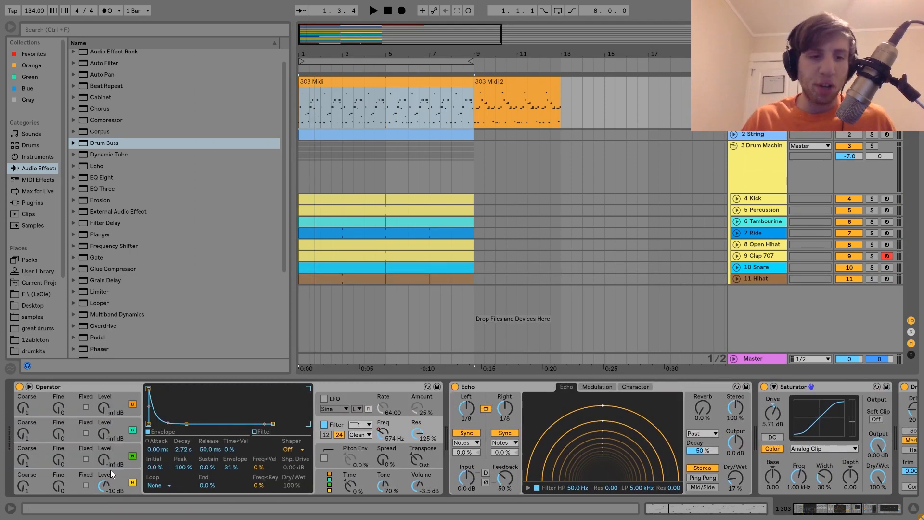
{"action": "left_click", "coordinate": [111, 473]}
{"action": "left_click", "coordinate": [338, 424]}
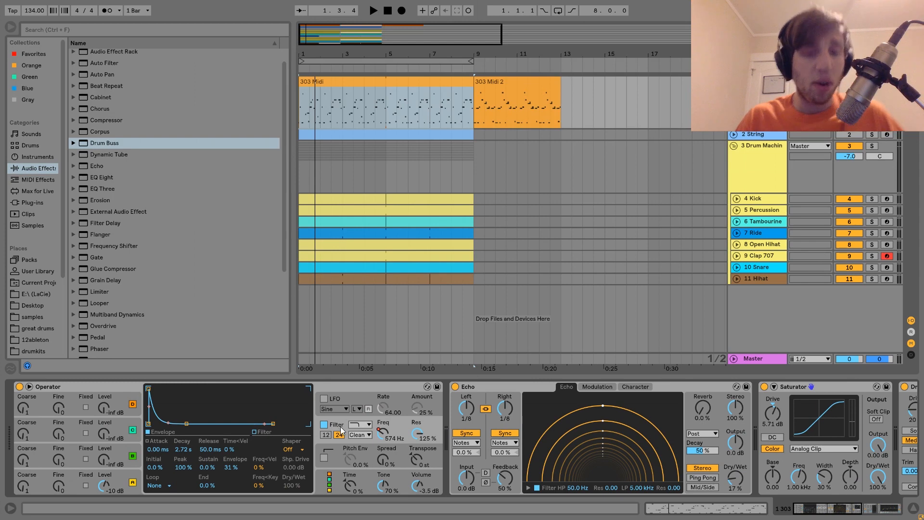
Play the opening bars several times while watching how Operator's filter frequency moves.
{"action": "key", "text": "space"}
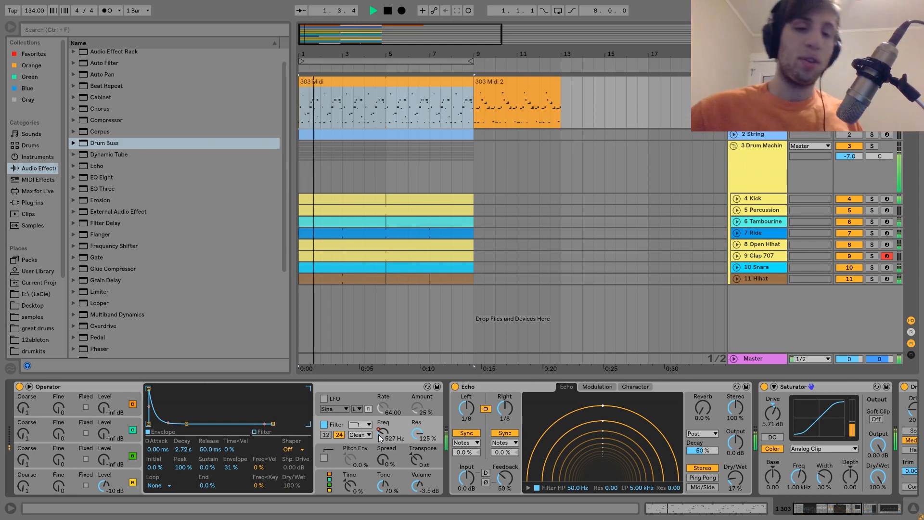
{"action": "key", "text": "space"}
{"action": "left_click", "coordinate": [378, 435]}
{"action": "key", "text": "space"}
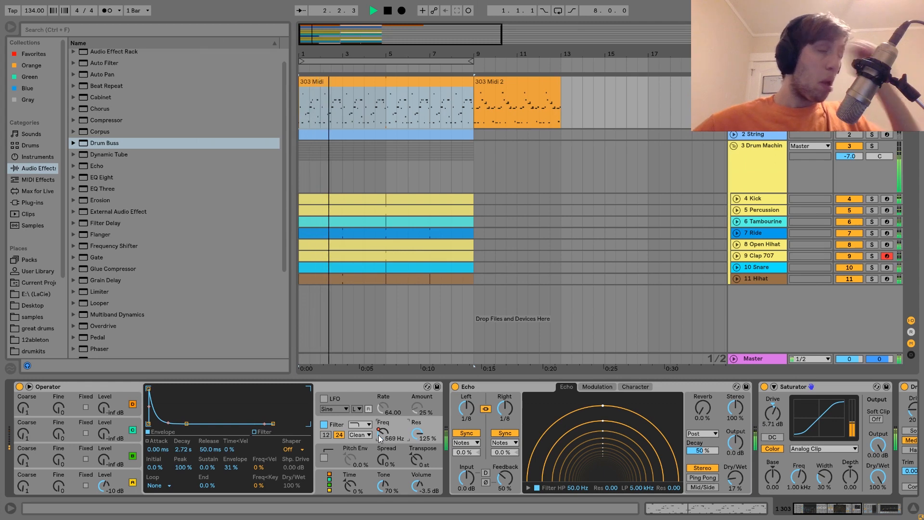
{"action": "key", "text": "space"}
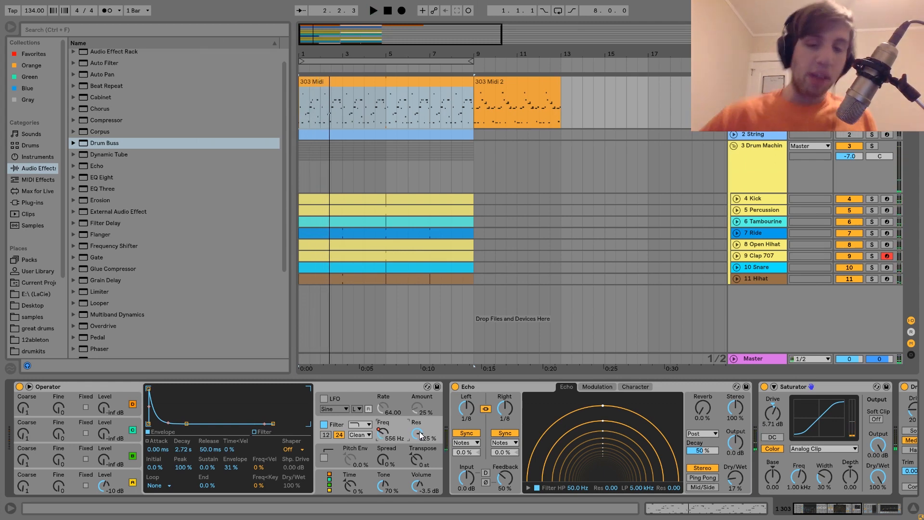
Lower Operator's filter resonance to about 24%, play the clip for comparison, and restore the resonance to 125%.
{"action": "key", "text": "space"}
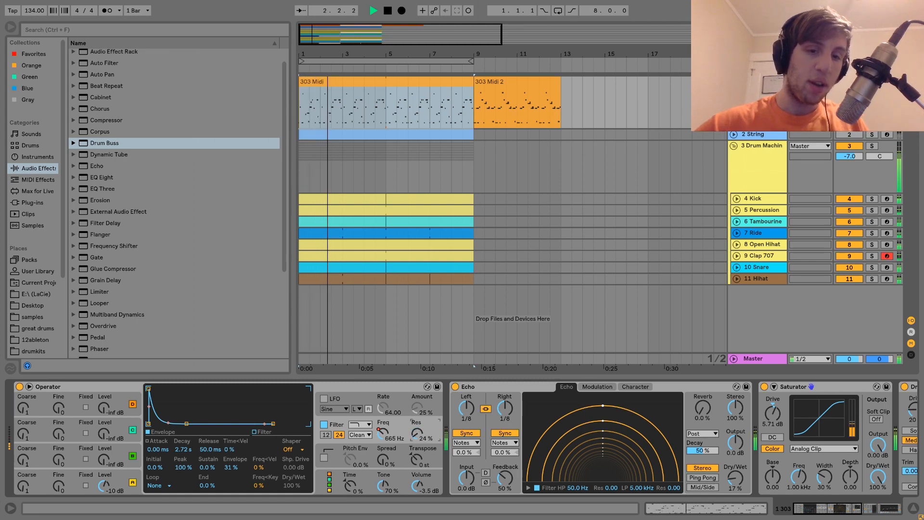
{"action": "key", "text": "space"}
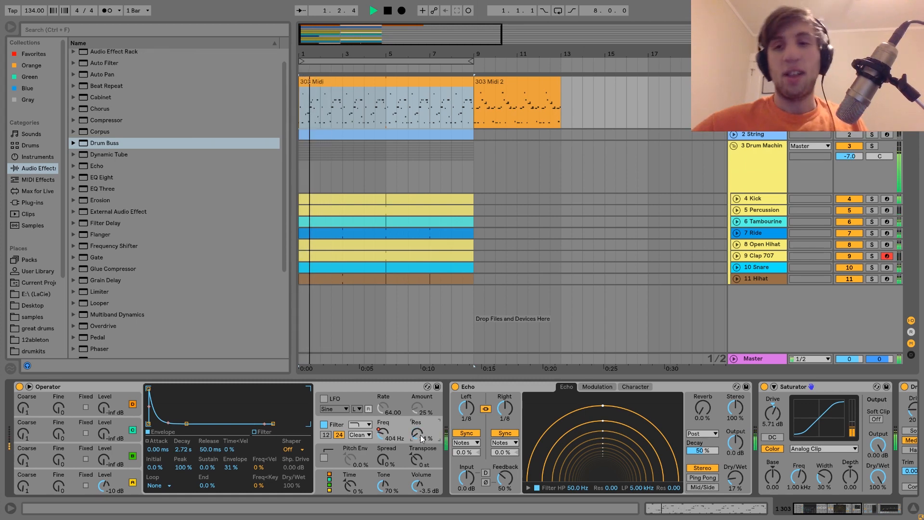
{"action": "key", "text": "space"}
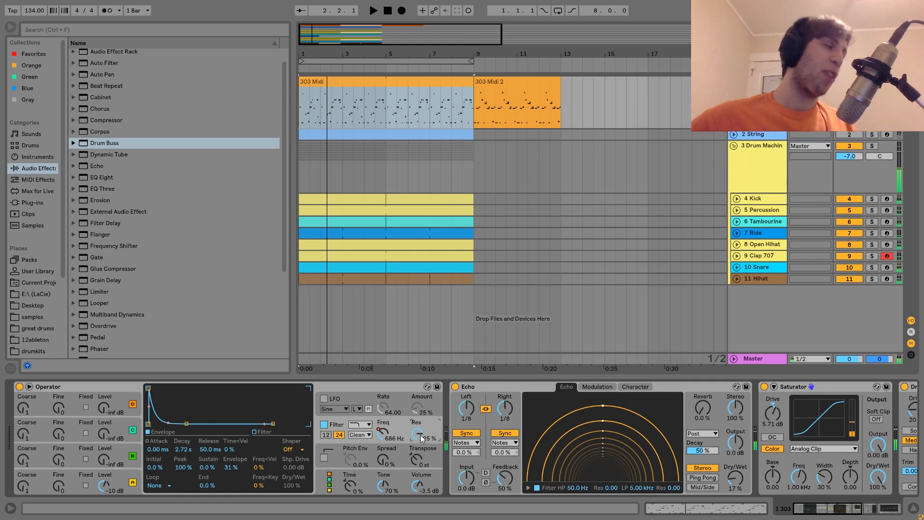
{"action": "key", "text": "space"}
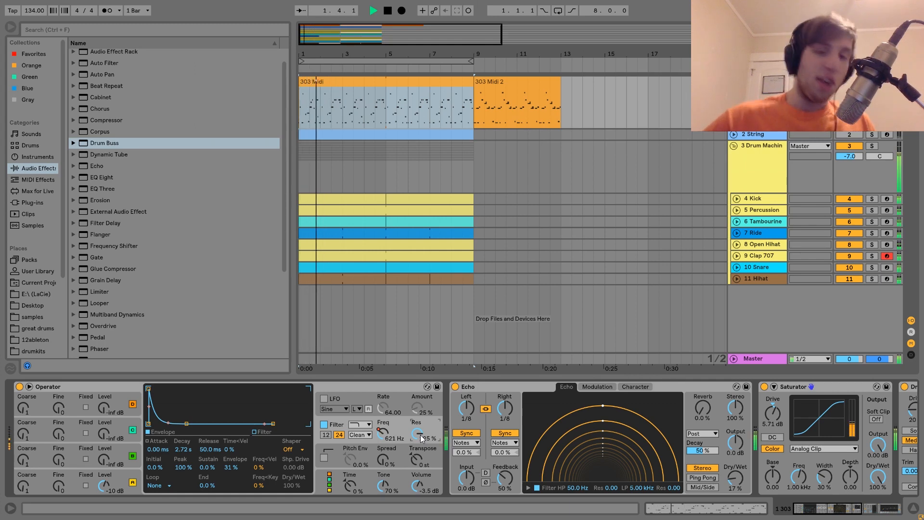
{"action": "key", "text": "space"}
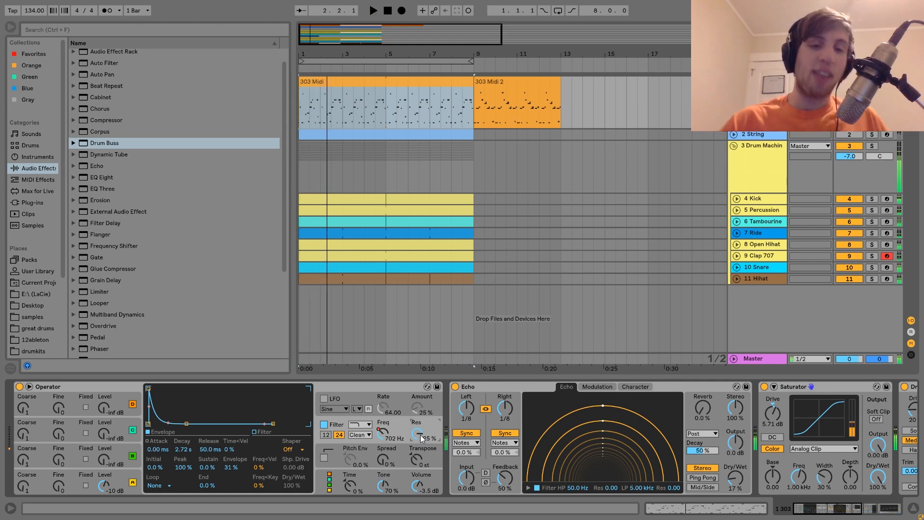
Show the automation of Operator's filter frequency in the arrangement and play the 303 Midi clip with it.
{"action": "right_click", "coordinate": [386, 433]}
{"action": "left_click", "coordinate": [416, 365]}
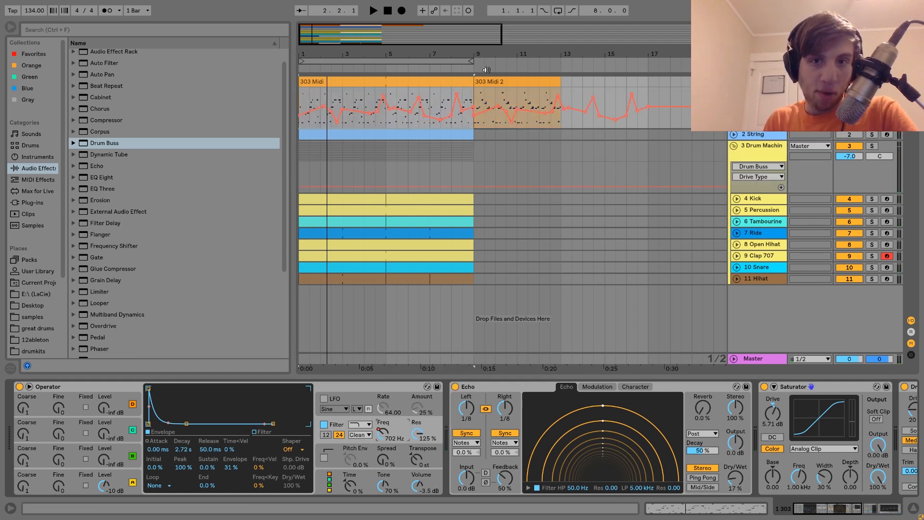
{"action": "left_click", "coordinate": [408, 80]}
{"action": "key", "text": "space"}
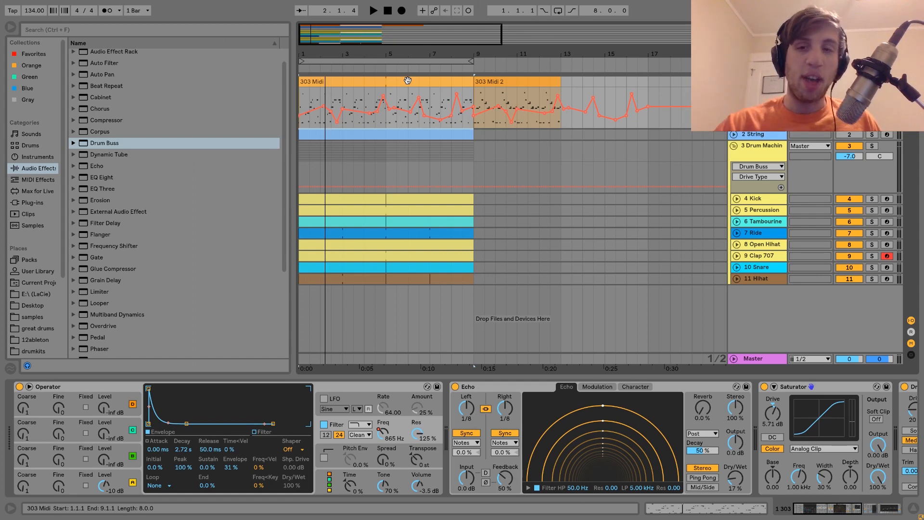
Replay the opening bars of the 303 Midi clip, comparing the filter frequency value with its automation curve.
{"action": "key", "text": "space"}
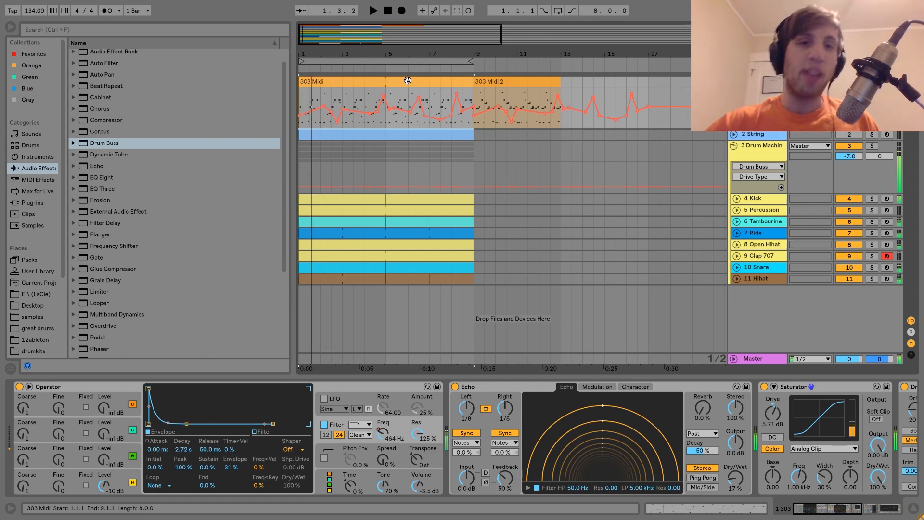
{"action": "key", "text": "space"}
{"action": "key", "text": "space"}
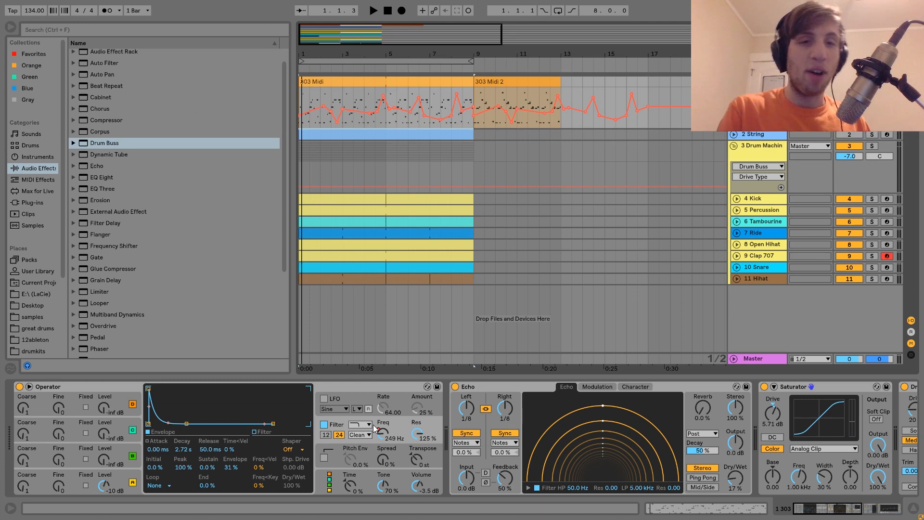
{"action": "key", "text": "space"}
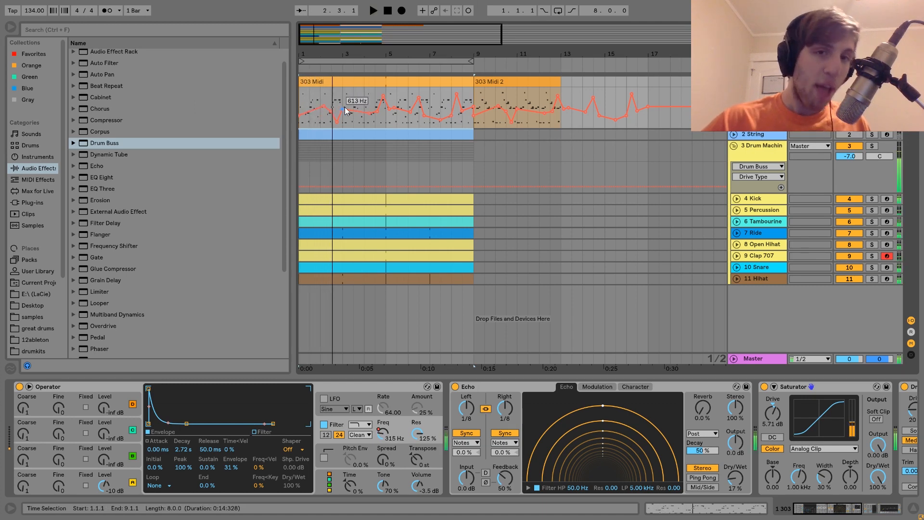
Play the 303 Midi 2 clip and the 303 Midi clip in turn to hear the filter automation on each.
{"action": "key", "text": "space"}
{"action": "left_click", "coordinate": [511, 80]}
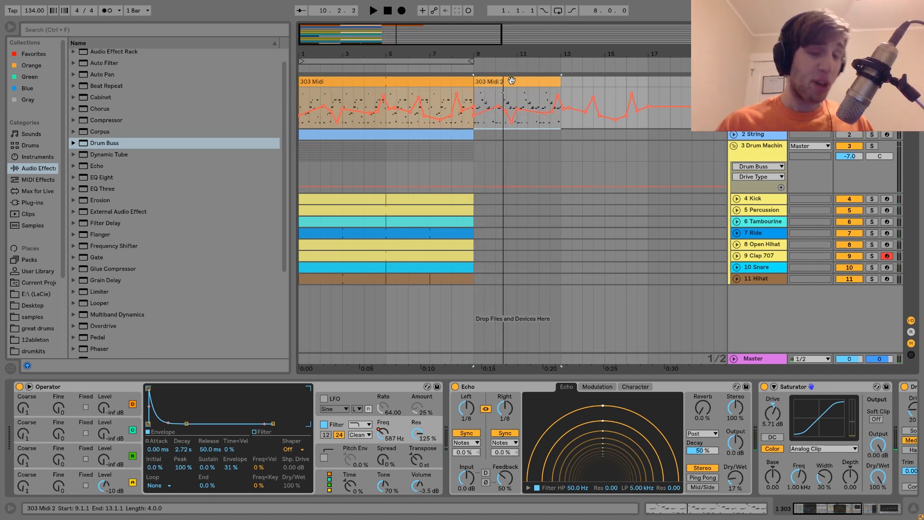
{"action": "left_click", "coordinate": [456, 83]}
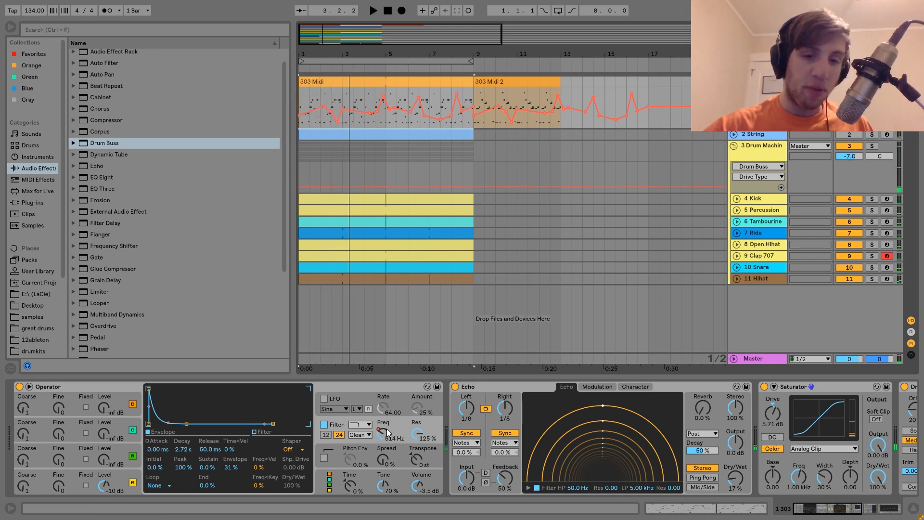
Override the automated filter frequency with 313 Hz, play the clip, and re-enable the automation during playback.
{"action": "left_click_drag", "start_coordinate": [388, 432], "coordinate": [388, 438]}
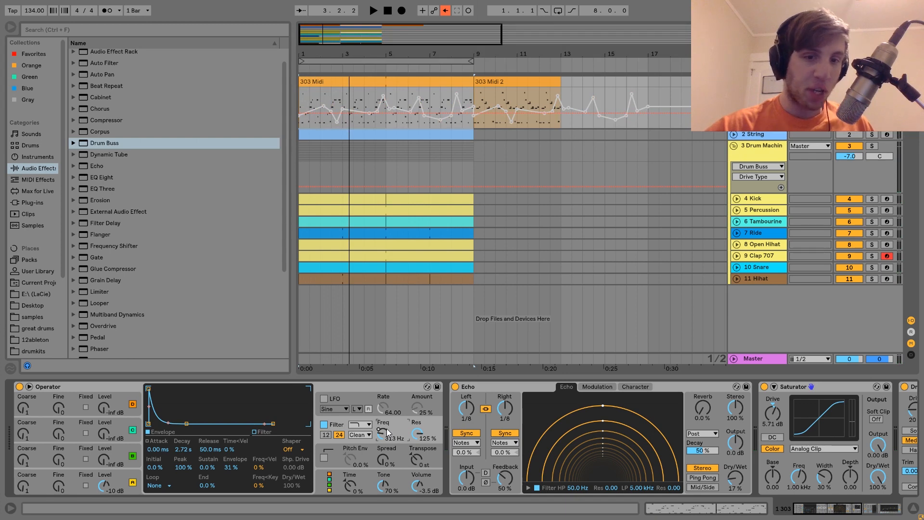
{"action": "key", "text": "space"}
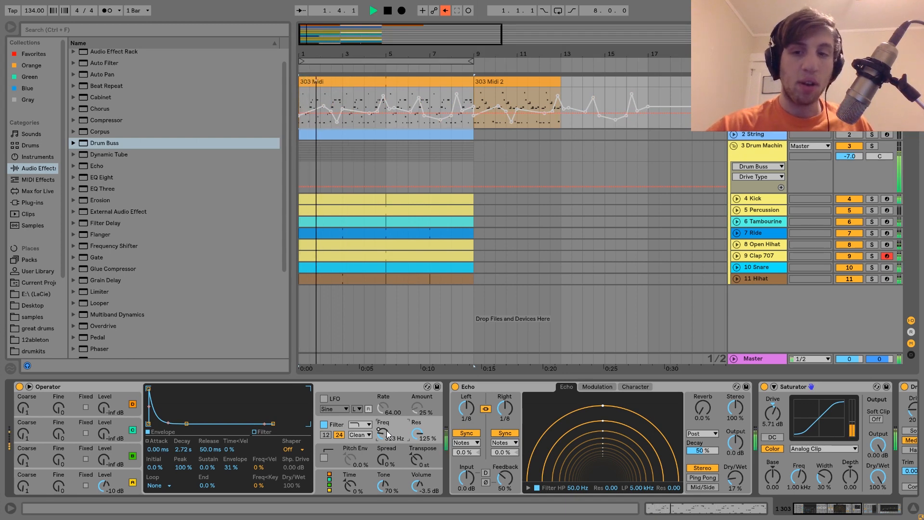
{"action": "left_click", "coordinate": [447, 8]}
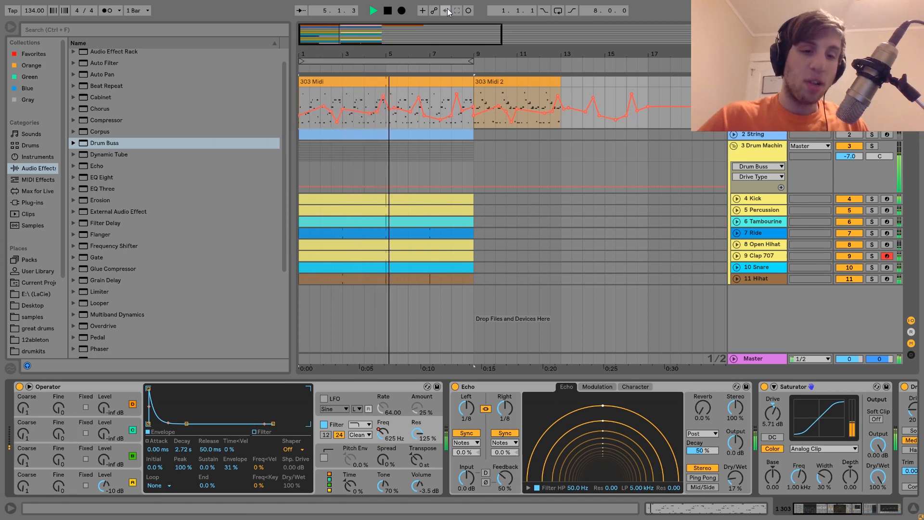
{"action": "key", "text": "space"}
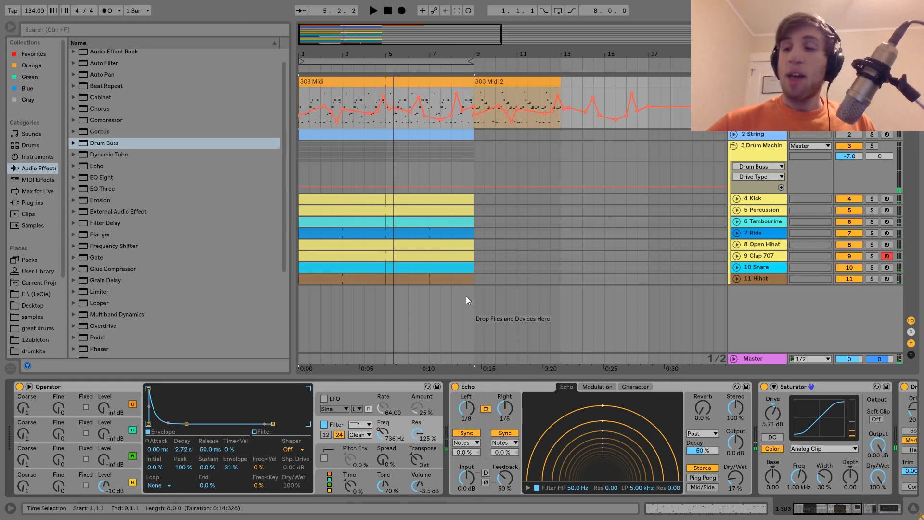
Play the 303 Midi clip with Echo on and bypassed, then re-enable Echo during playback to compare the sound.
{"action": "scroll", "coordinate": [459, 396], "scroll_direction": "right", "scroll_amount": 6}
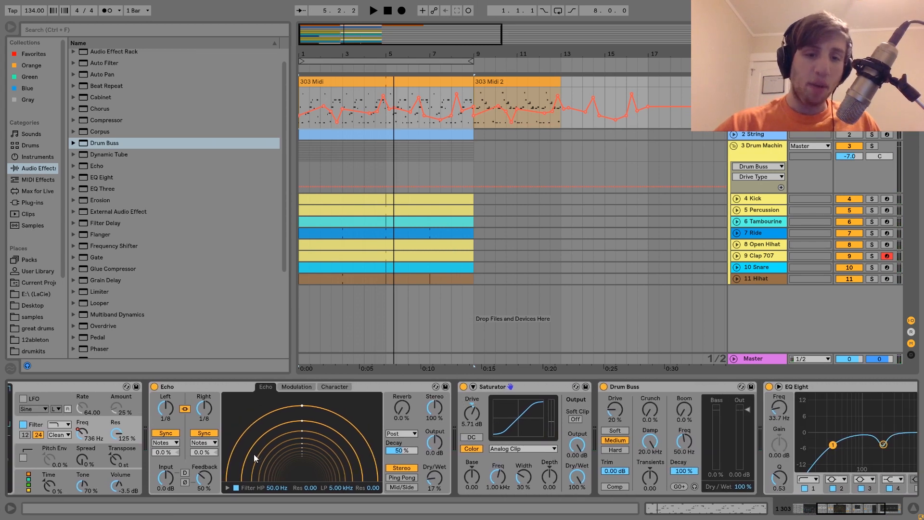
{"action": "key", "text": "space"}
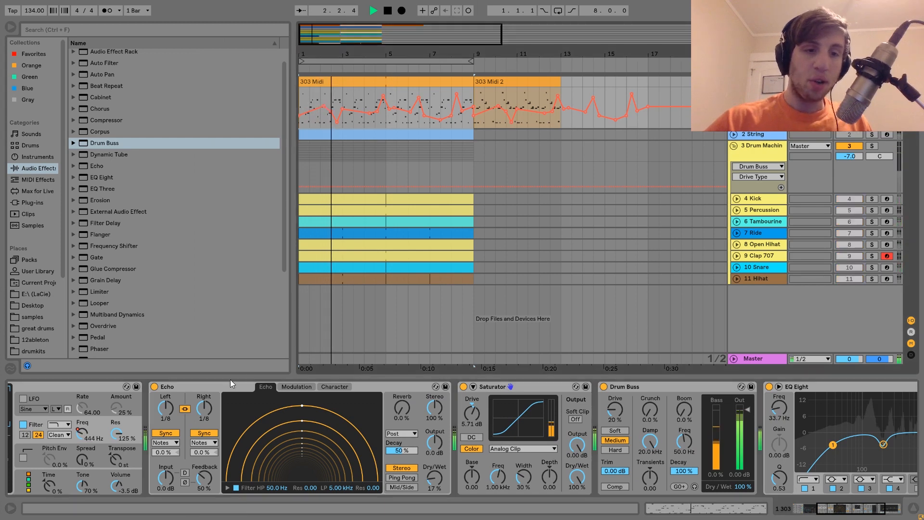
{"action": "key", "text": "space"}
{"action": "left_click", "coordinate": [155, 386]}
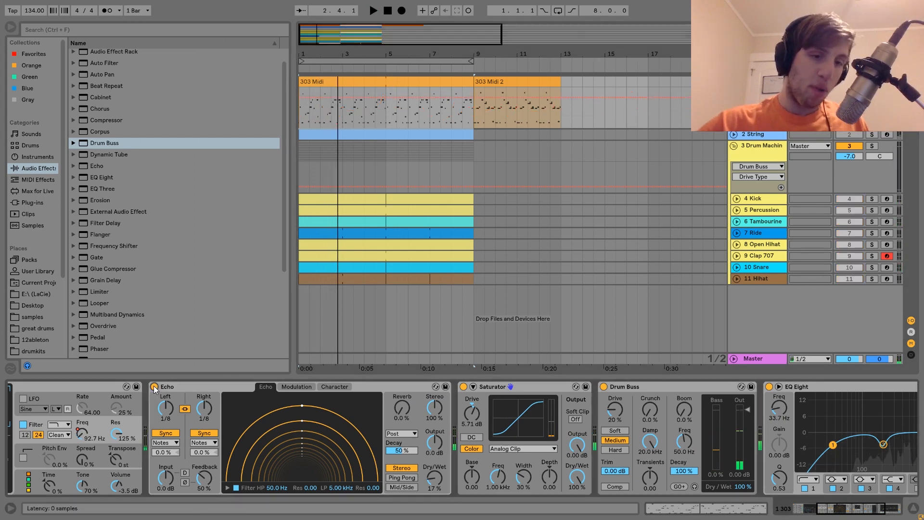
{"action": "key", "text": "space"}
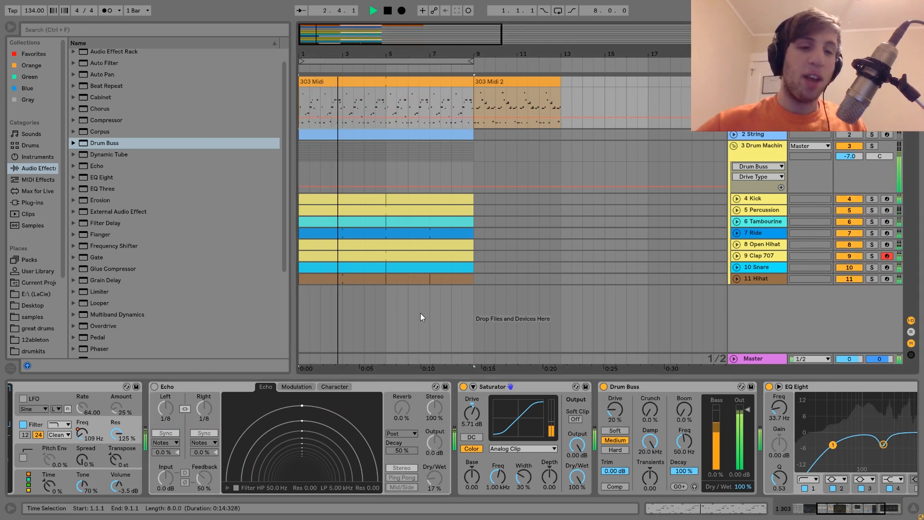
{"action": "left_click", "coordinate": [154, 386]}
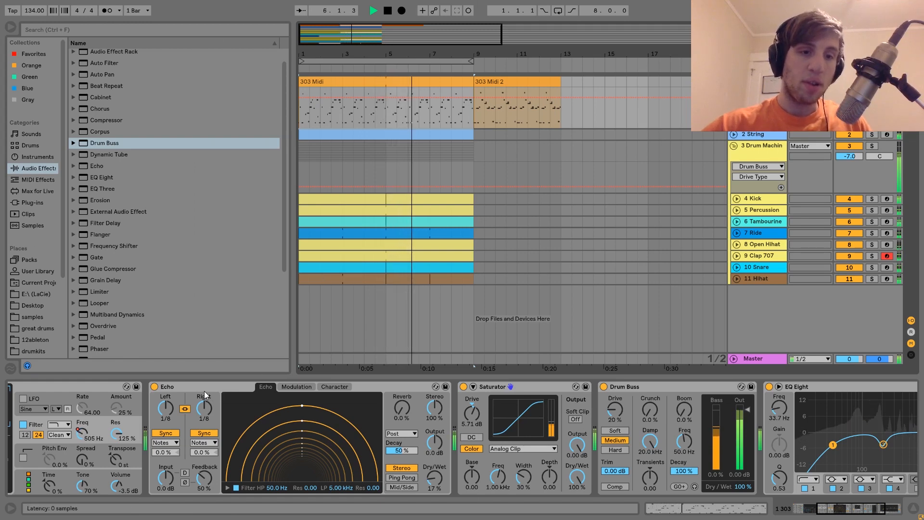
{"action": "key", "text": "space"}
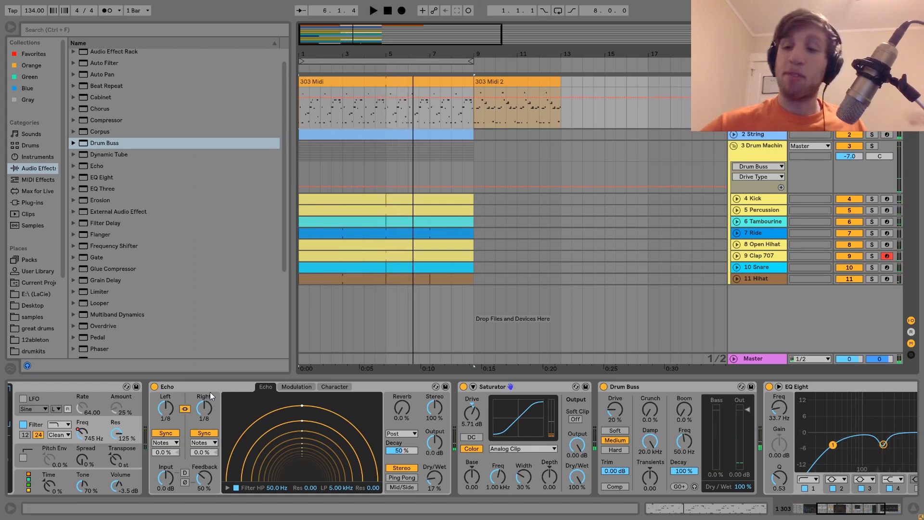
Bypass Drum Buss and Saturator on the 303 track, play the clip without them, and re-enable Saturator.
{"action": "scroll", "coordinate": [209, 391], "scroll_direction": "right", "scroll_amount": 5}
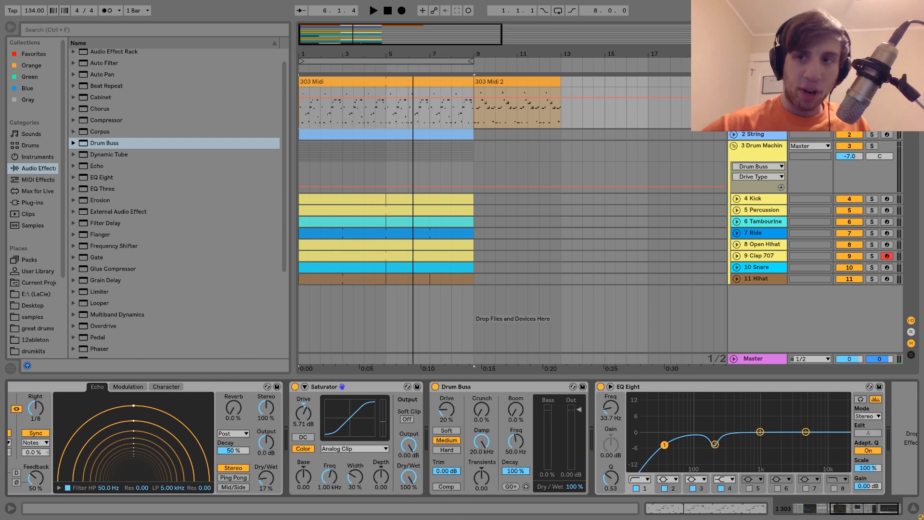
{"action": "left_click", "coordinate": [454, 439]}
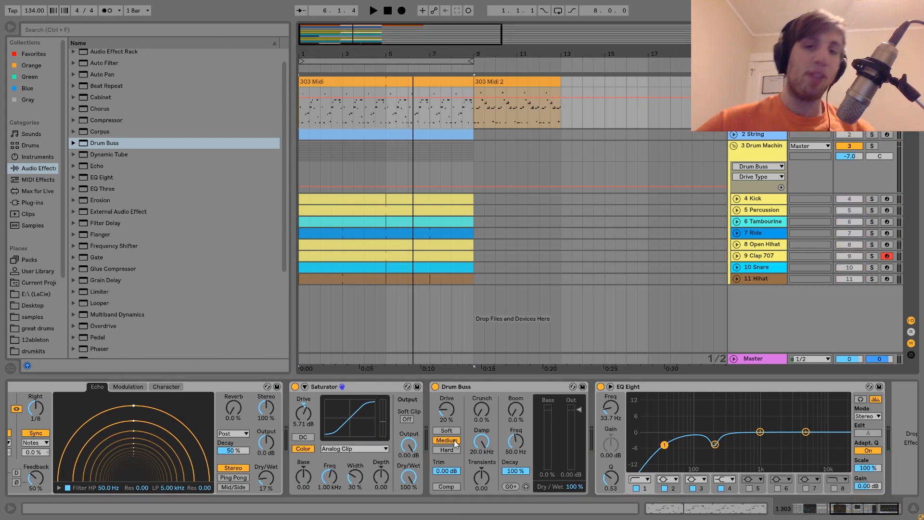
{"action": "left_click", "coordinate": [435, 386]}
{"action": "left_click", "coordinate": [295, 386]}
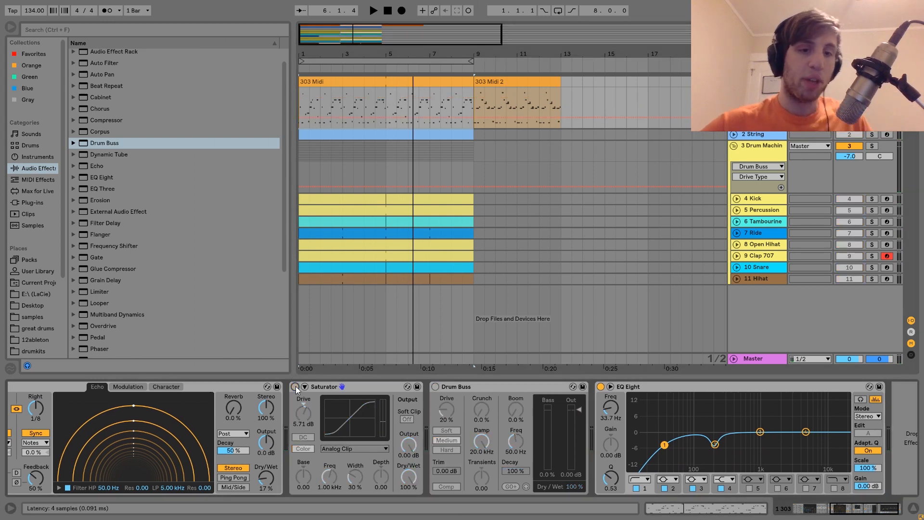
{"action": "key", "text": "space"}
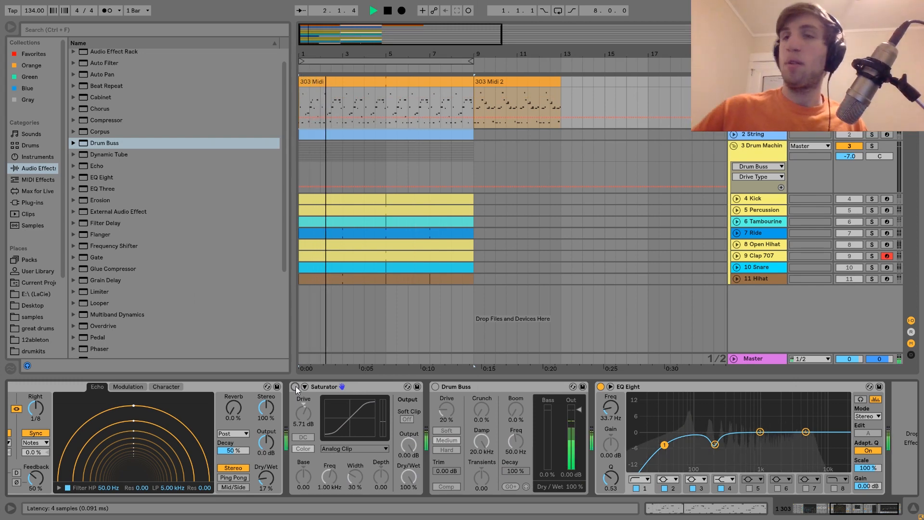
{"action": "left_click", "coordinate": [296, 386]}
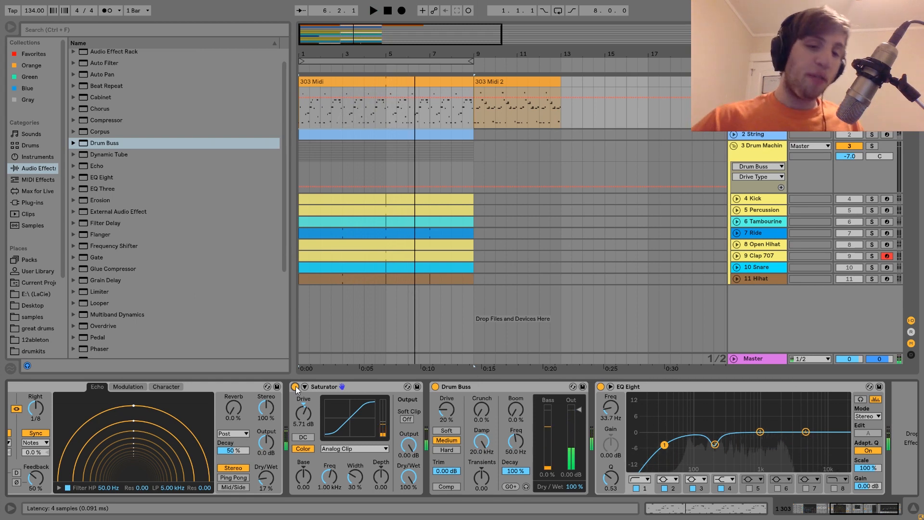
Play the 303 clip with Saturator and Drum Buss bypassed, then with only Saturator re-enabled.
{"action": "left_click", "coordinate": [435, 387]}
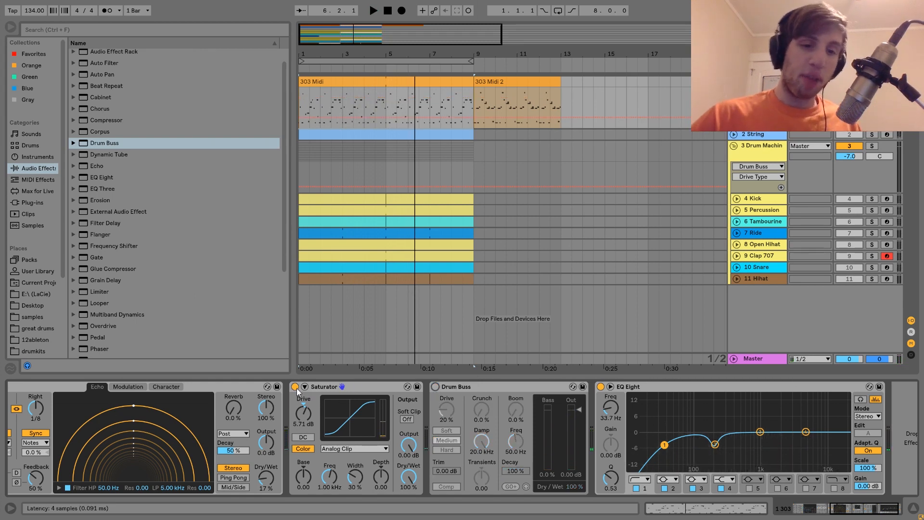
{"action": "left_click", "coordinate": [296, 387]}
{"action": "key", "text": "space"}
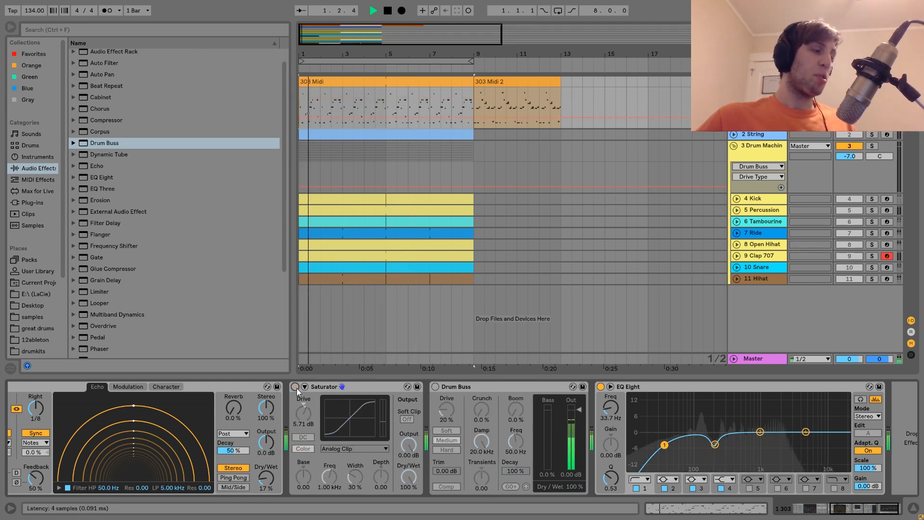
{"action": "left_click", "coordinate": [297, 387]}
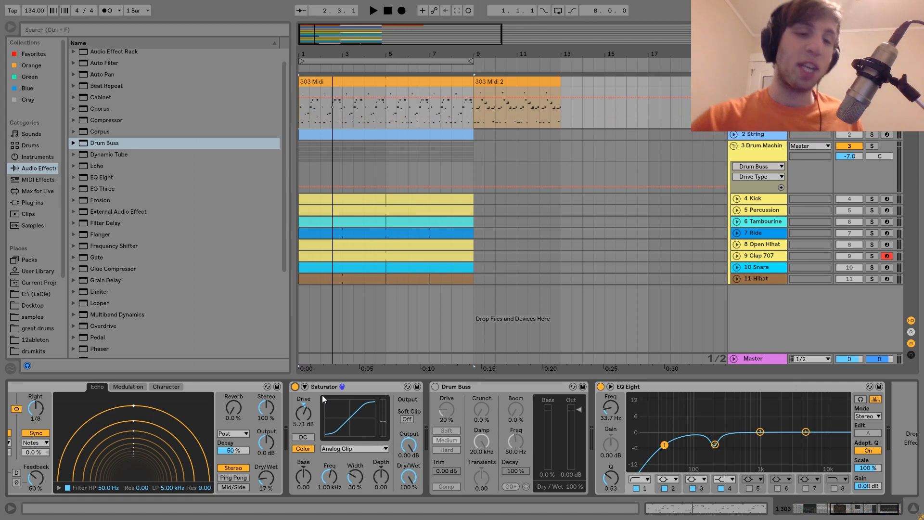
{"action": "key", "text": "space"}
{"action": "key", "text": "space"}
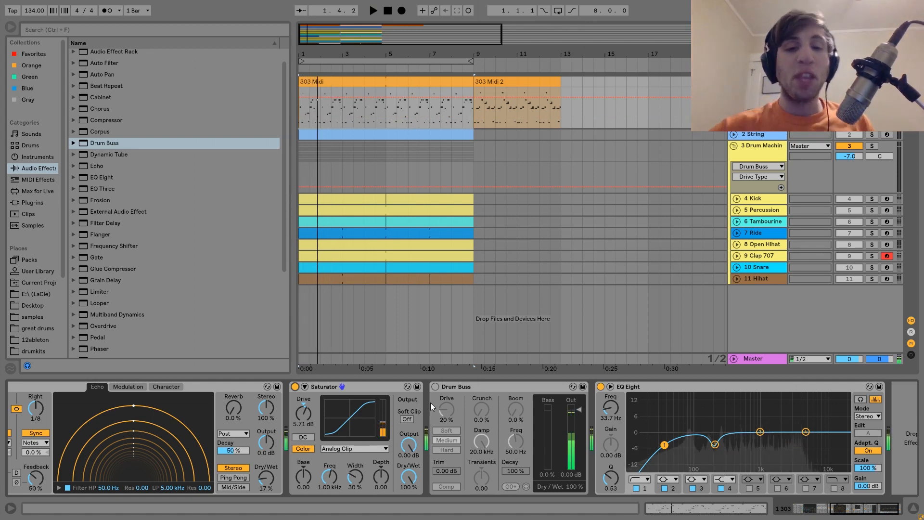
Re-enable Drum Buss after Saturator and play the opening bars of the 303 Midi clip several times.
{"action": "left_click", "coordinate": [436, 387]}
{"action": "key", "text": "space"}
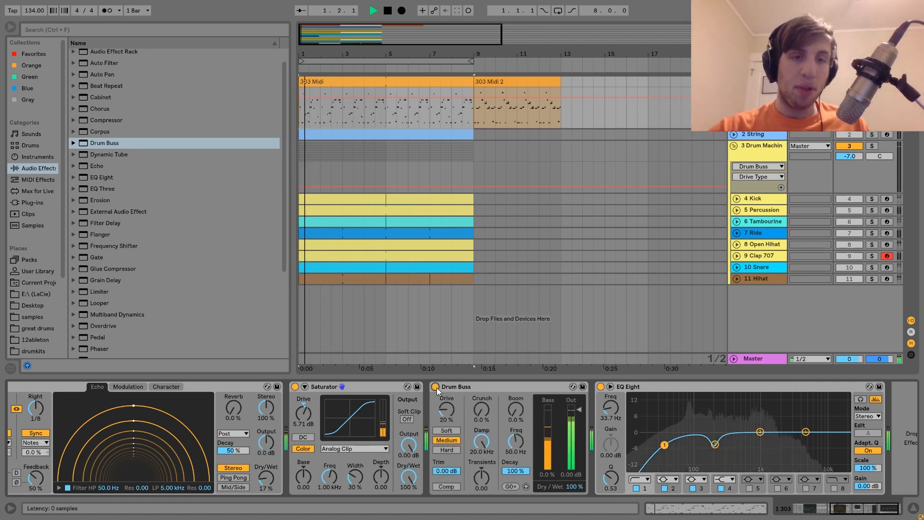
{"action": "key", "text": "space"}
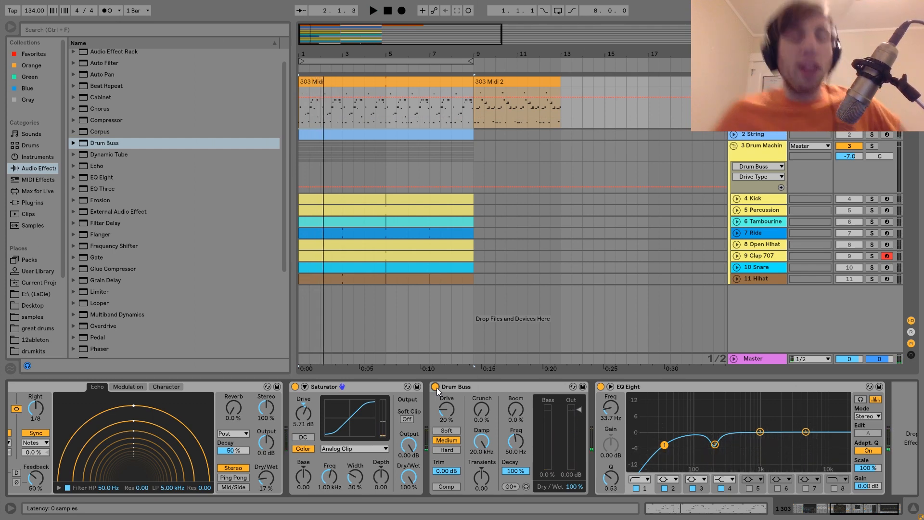
{"action": "key", "text": "space"}
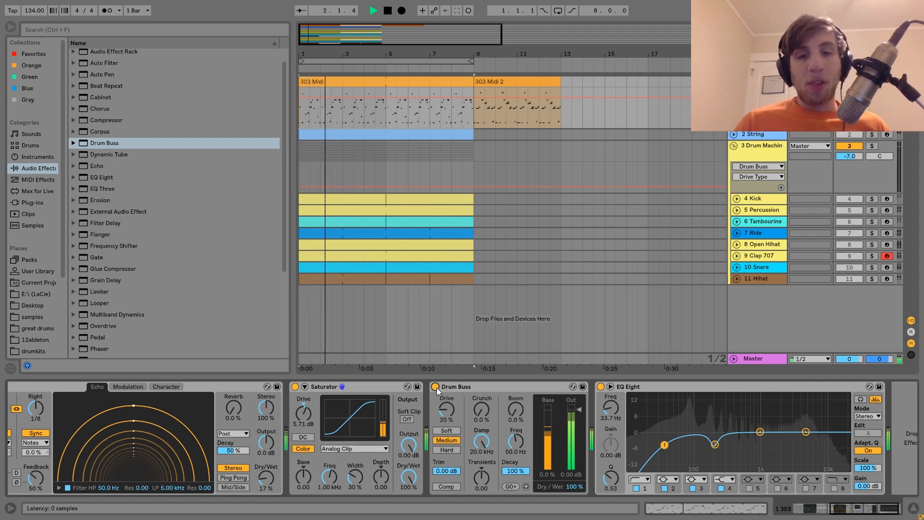
{"action": "key", "text": "space"}
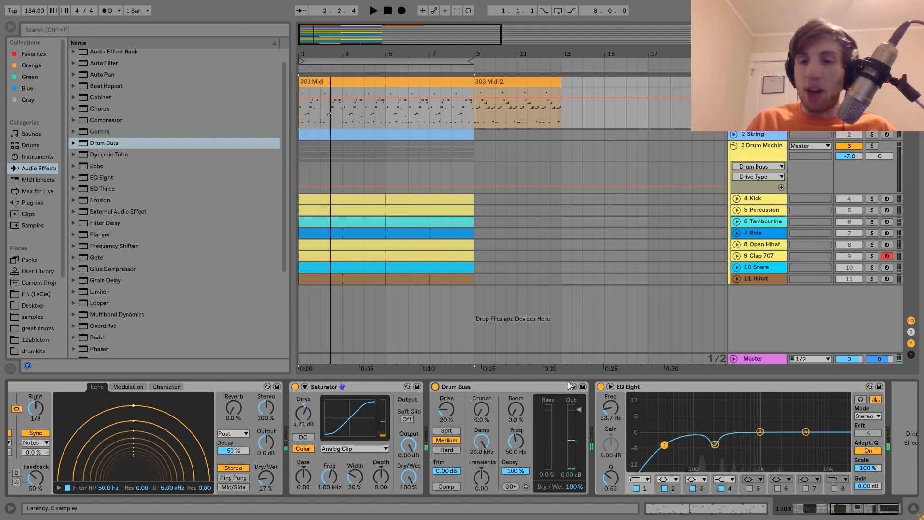
{"action": "key", "text": "space"}
{"action": "key", "text": "space"}
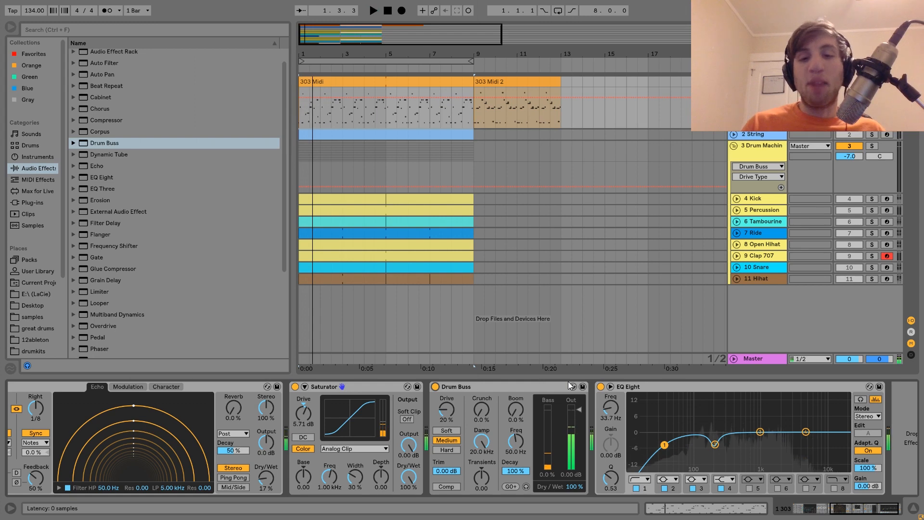
{"action": "key", "text": "space"}
{"action": "key", "text": "space"}
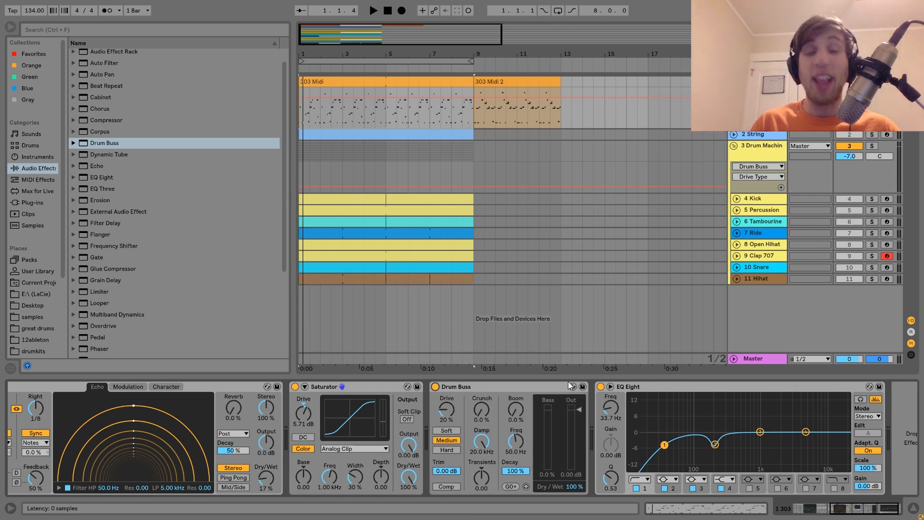
Play the bassline through EQ Eight, briefly soloing the drum machine group during playback.
{"action": "scroll", "coordinate": [568, 382], "scroll_direction": "right", "scroll_amount": 3}
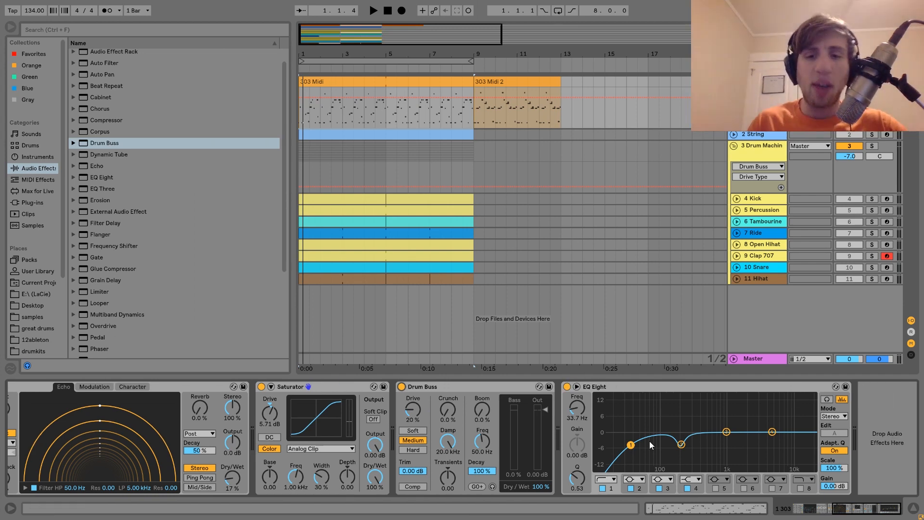
{"action": "key", "text": "space"}
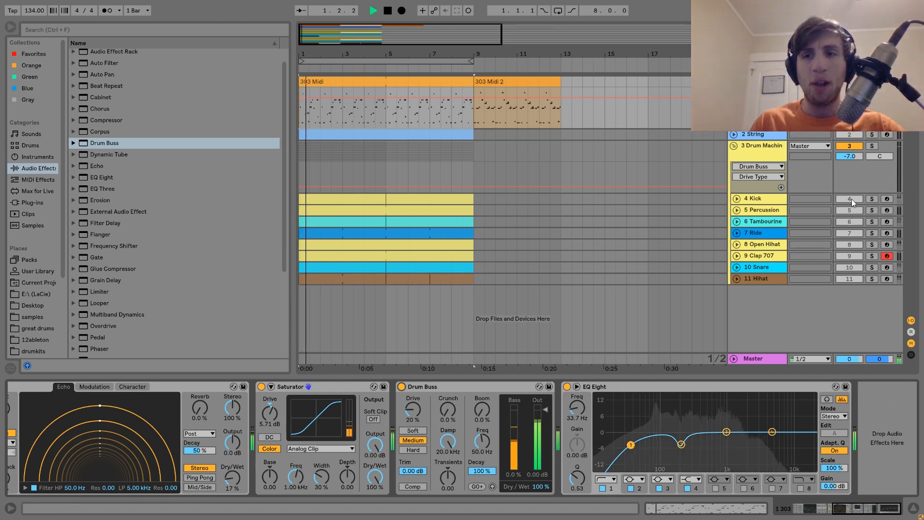
{"action": "left_click", "coordinate": [873, 146]}
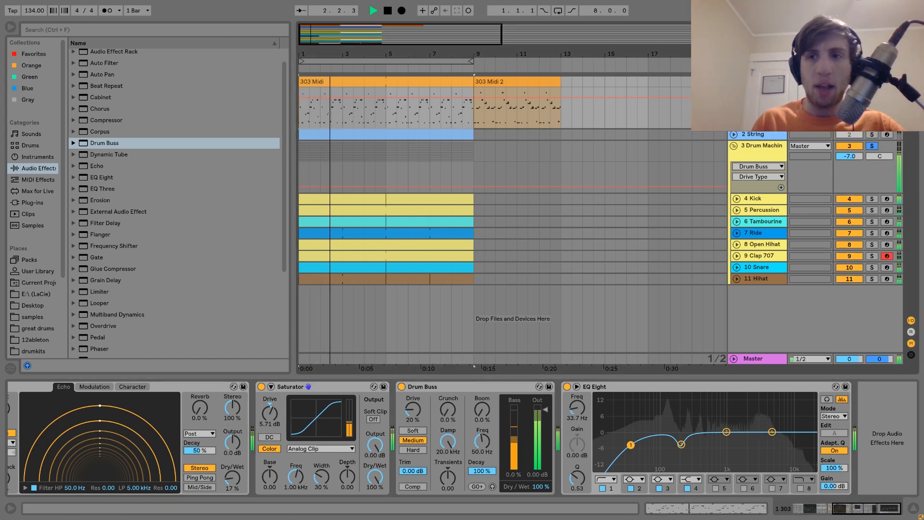
{"action": "left_click", "coordinate": [872, 146]}
{"action": "key", "text": "space"}
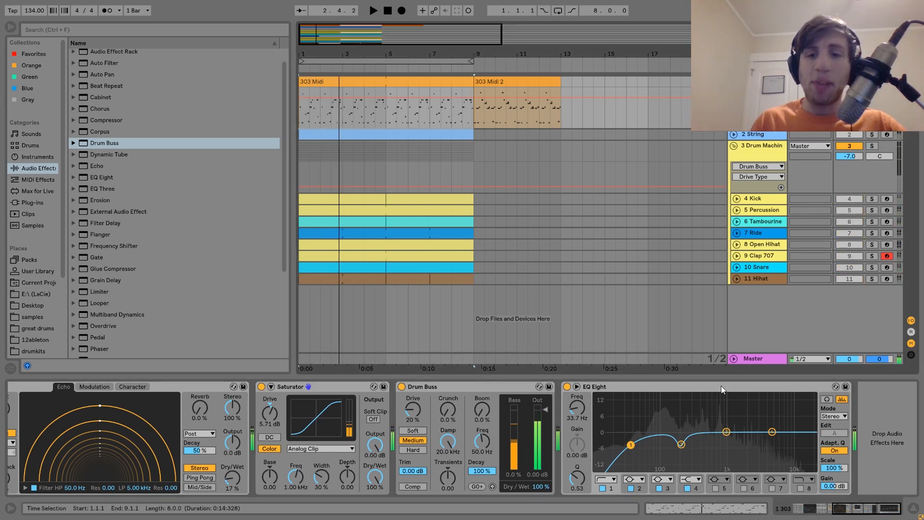
Select EQ Eight's band 2 and switch it off and on again during playback to compare the bassline.
{"action": "left_click", "coordinate": [681, 443]}
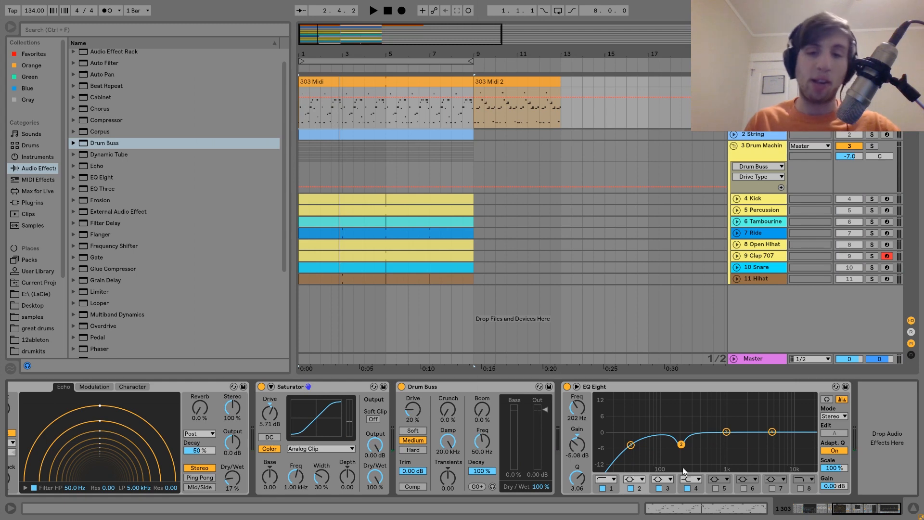
{"action": "key", "text": "space"}
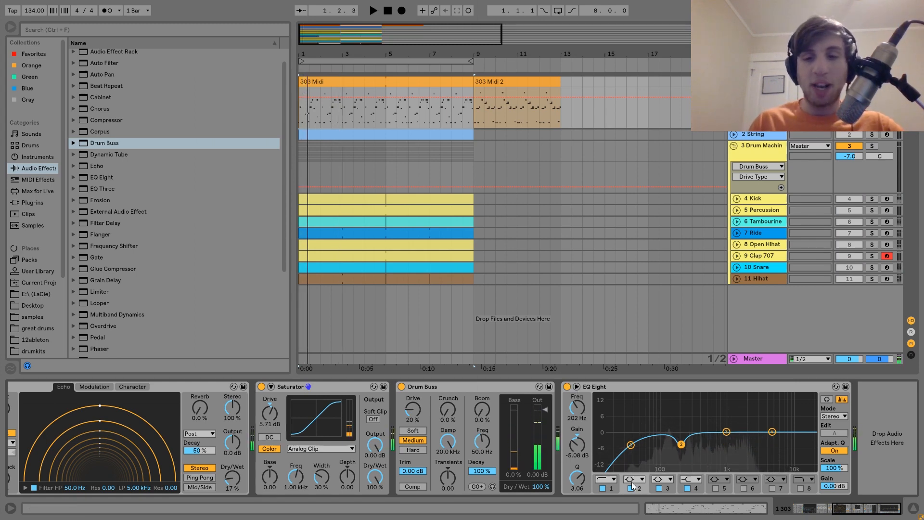
{"action": "left_click", "coordinate": [631, 487]}
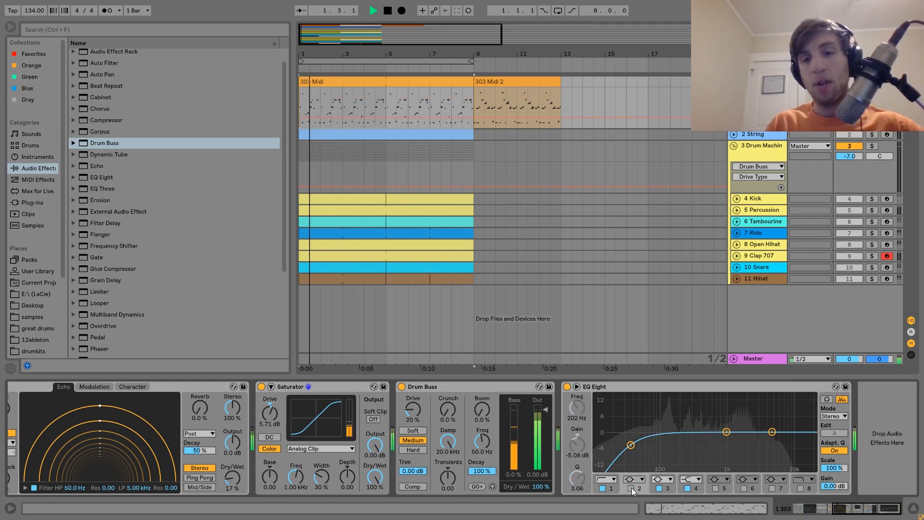
{"action": "left_click", "coordinate": [631, 487]}
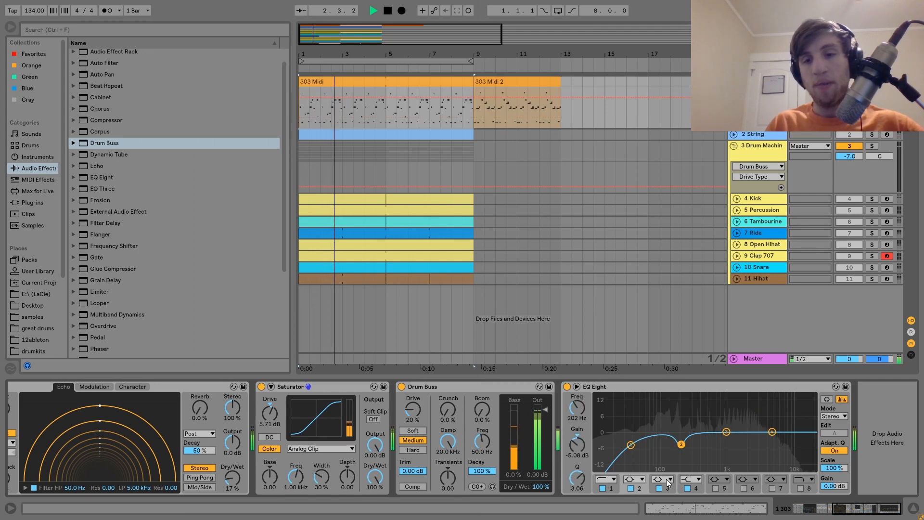
{"action": "key", "text": "space"}
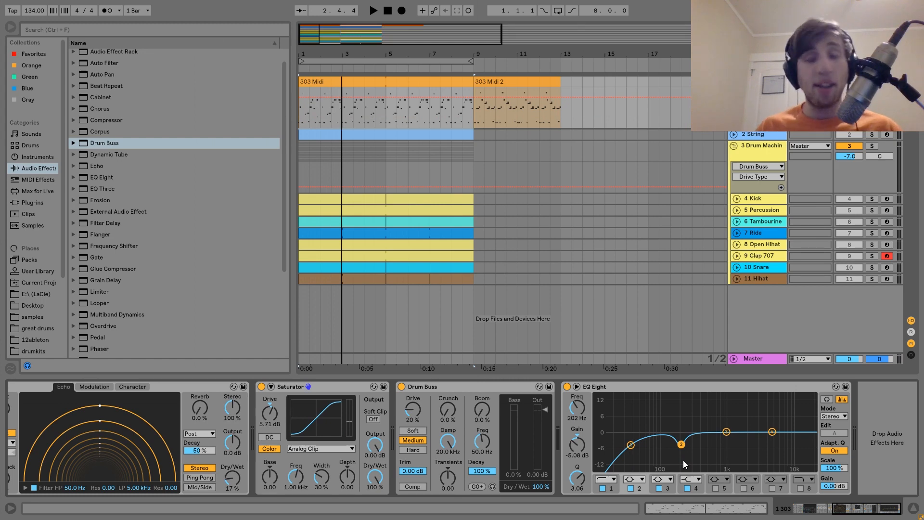
Solo and unfold the String track, play its clip, and open the clip's notes for viewing.
{"action": "left_click", "coordinate": [870, 135]}
{"action": "left_click", "coordinate": [740, 134]}
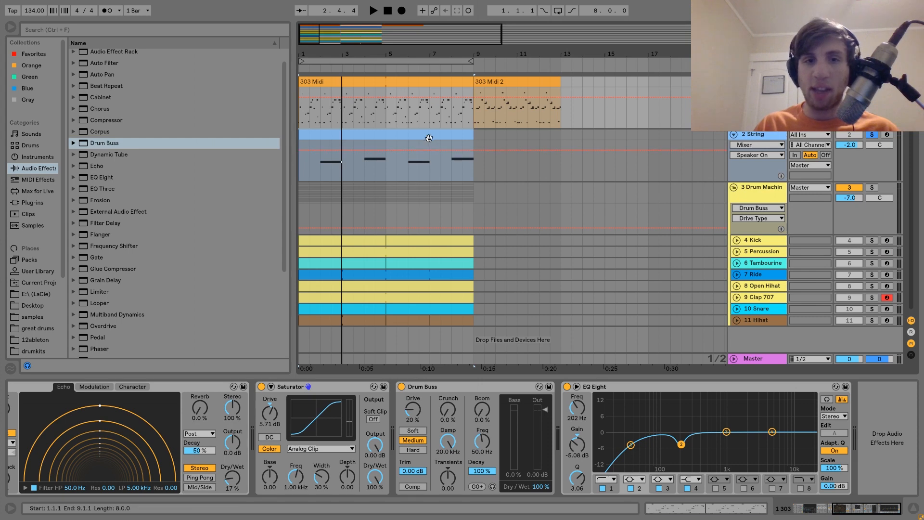
{"action": "left_click", "coordinate": [428, 137]}
{"action": "key", "text": "space"}
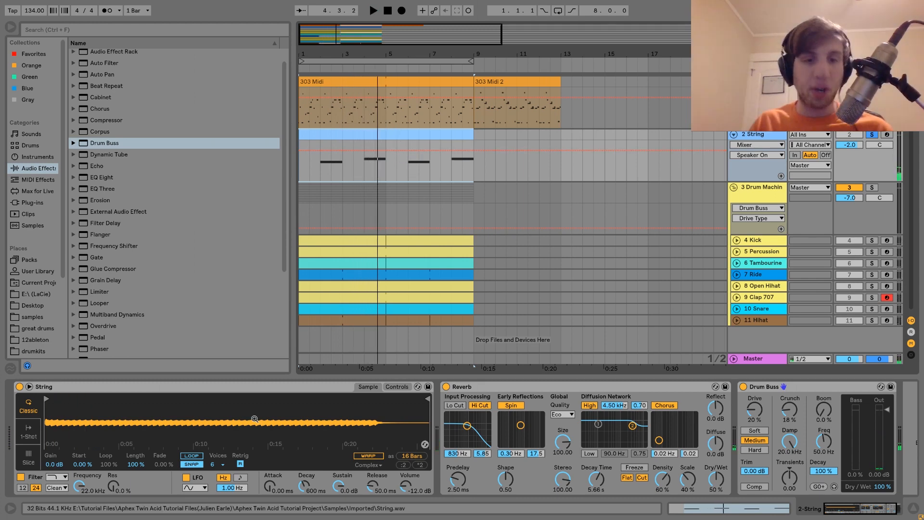
{"action": "double_click", "coordinate": [410, 137]}
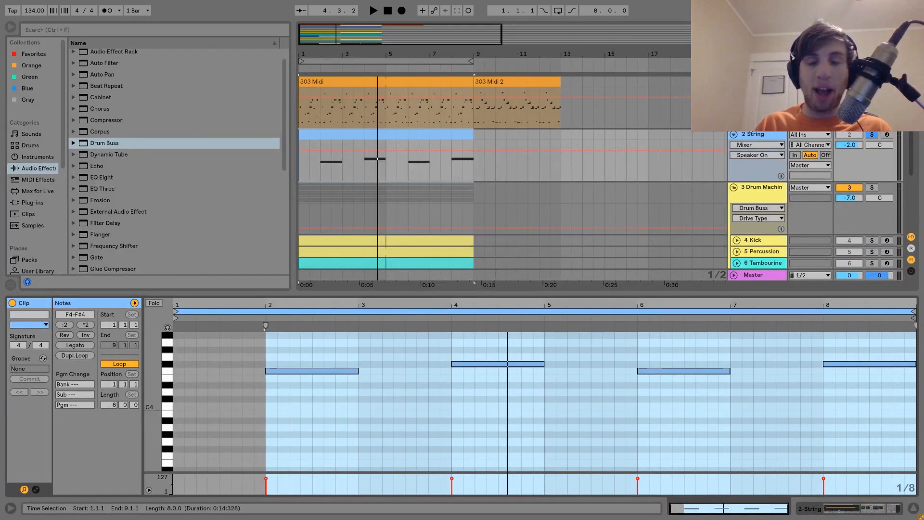
Show the String track's devices, unsolo the track, and mute it to play the arrangement without it.
{"action": "left_click", "coordinate": [766, 134]}
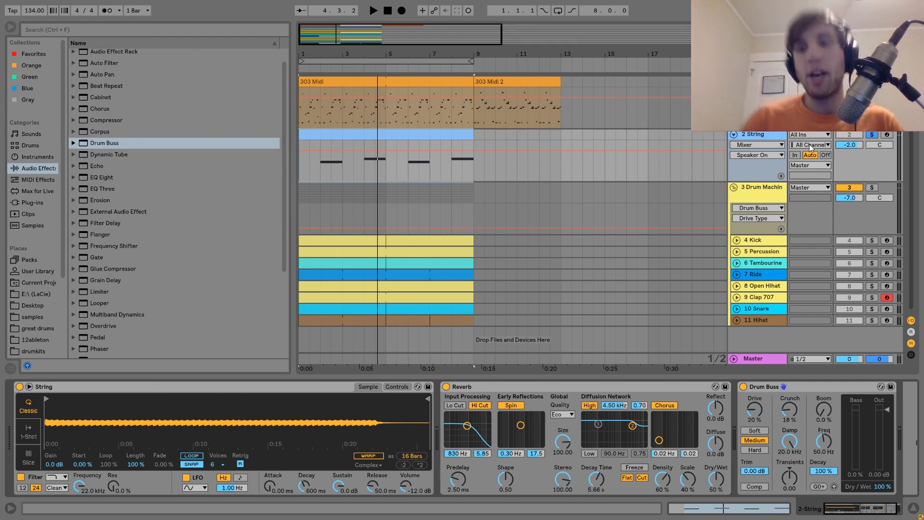
{"action": "left_click", "coordinate": [871, 135]}
{"action": "left_click", "coordinate": [857, 137]}
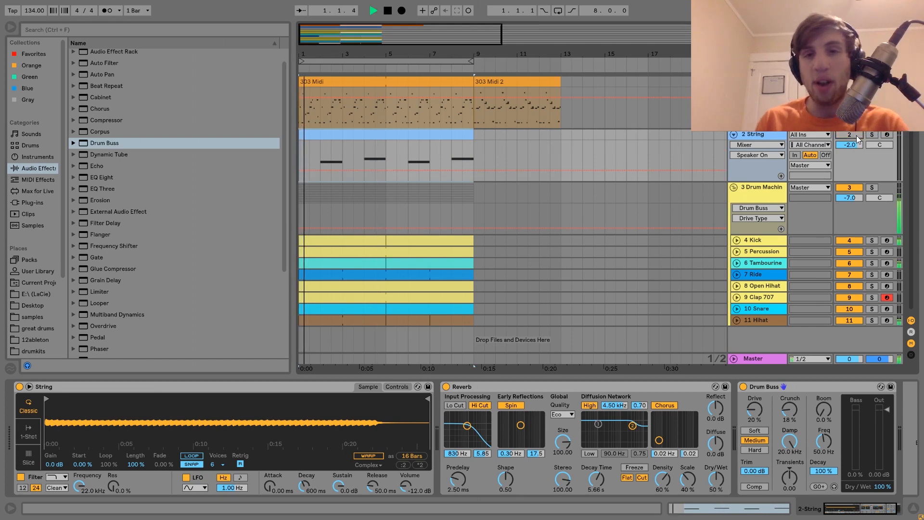
Play the arrangement with the String track alternately muted and unmuted to compare it with and without the strings.
{"action": "key", "text": "space"}
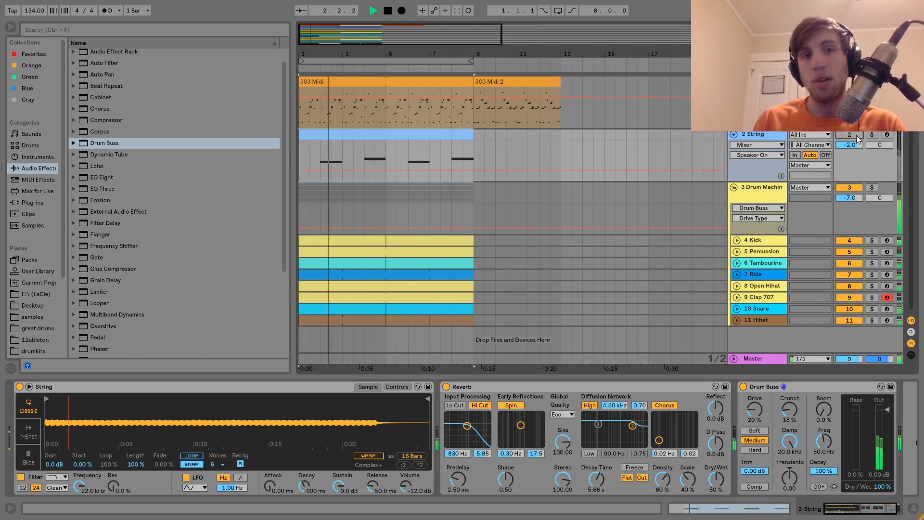
{"action": "key", "text": "space"}
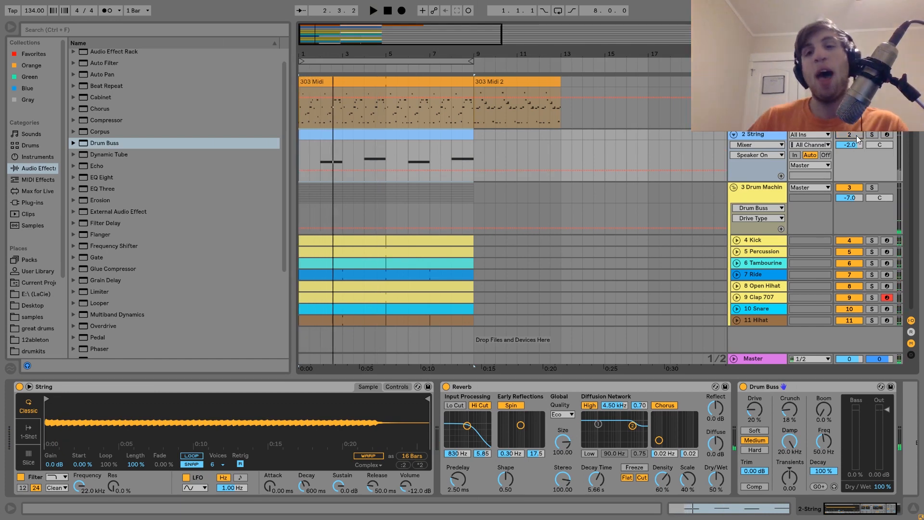
{"action": "left_click", "coordinate": [857, 138]}
{"action": "key", "text": "space"}
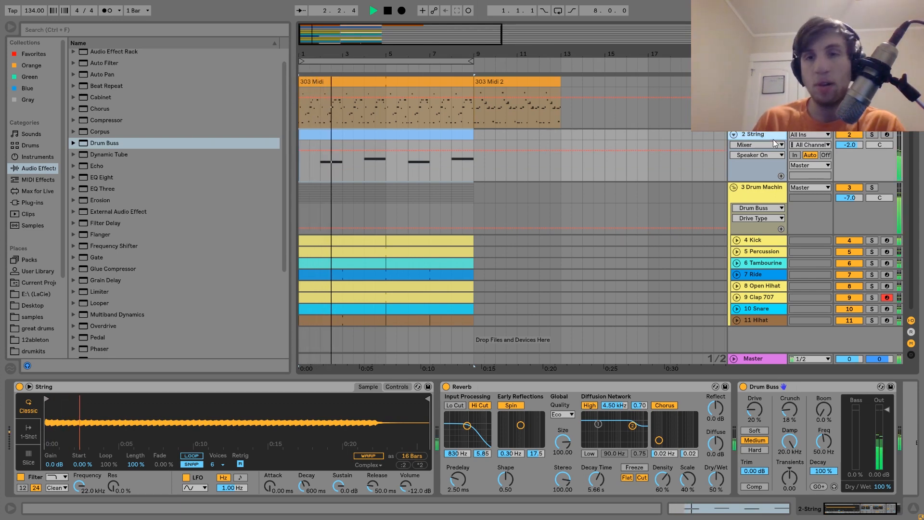
{"action": "key", "text": "space"}
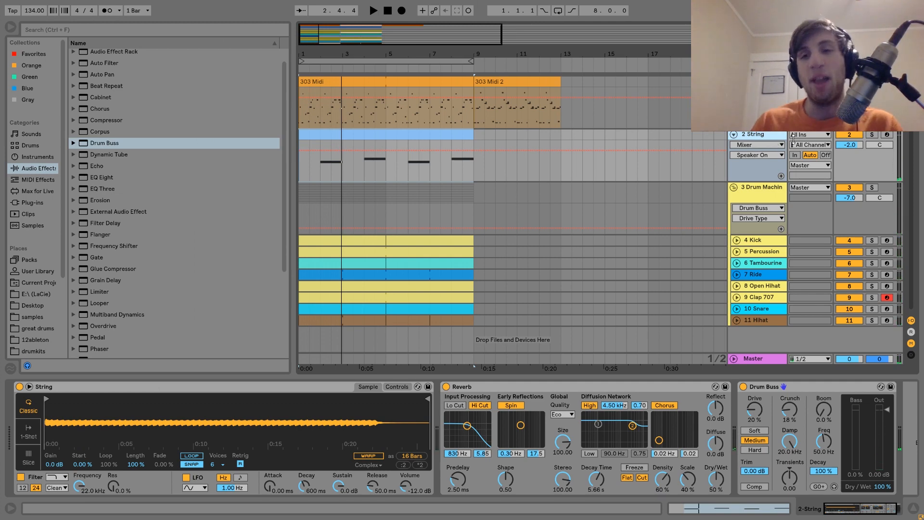
{"action": "key", "text": "space"}
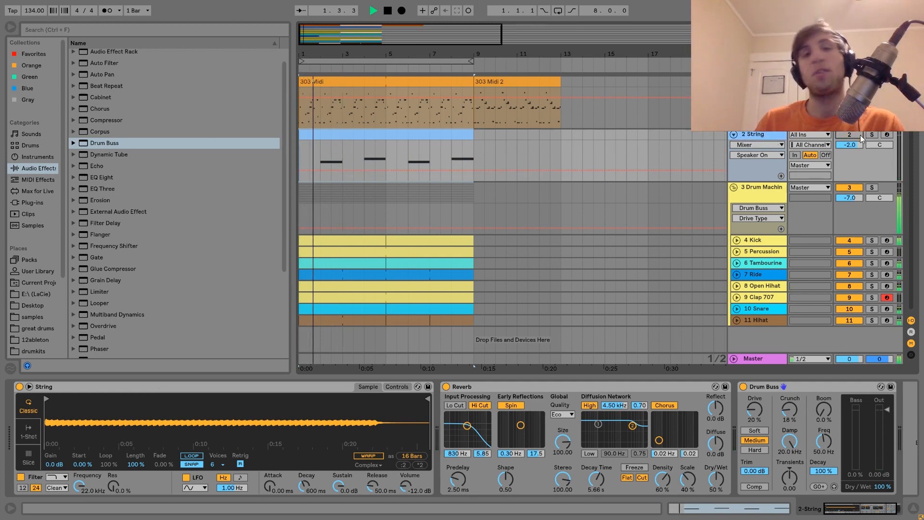
{"action": "key", "text": "space"}
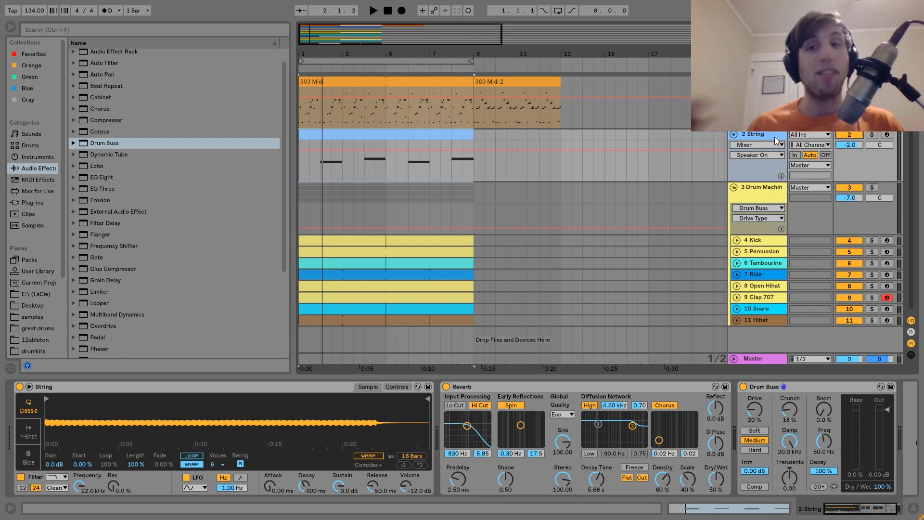
{"action": "key", "text": "space"}
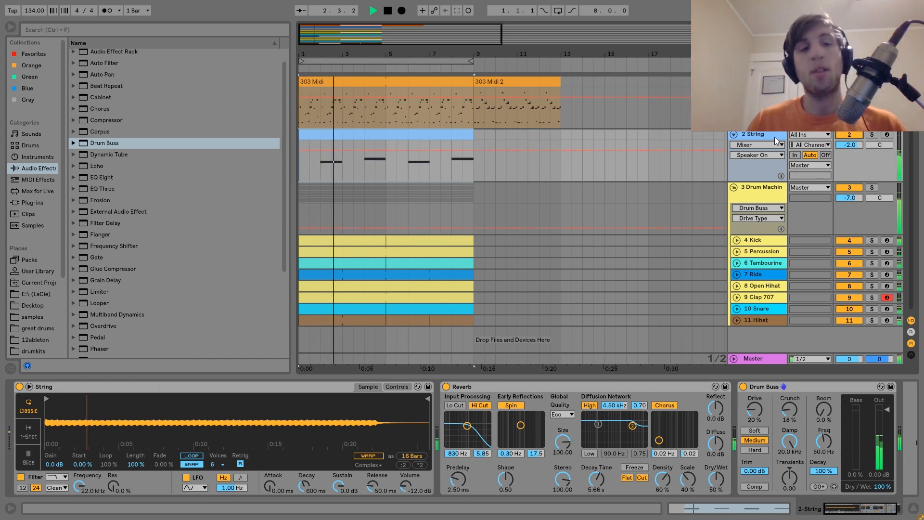
{"action": "key", "text": "space"}
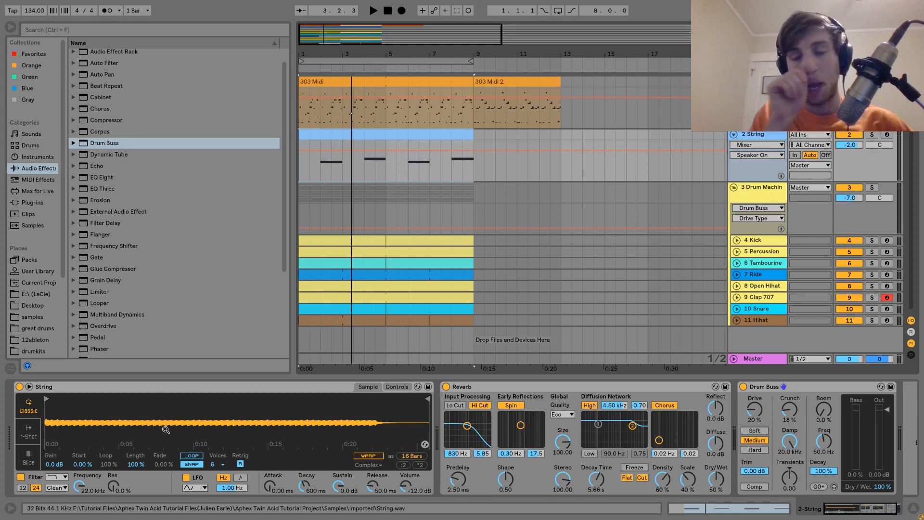
Switch off the String track's Drum Buss and play the arrangement, switching the device on again during playback to compare.
{"action": "scroll", "coordinate": [165, 429], "scroll_direction": "right", "scroll_amount": 2}
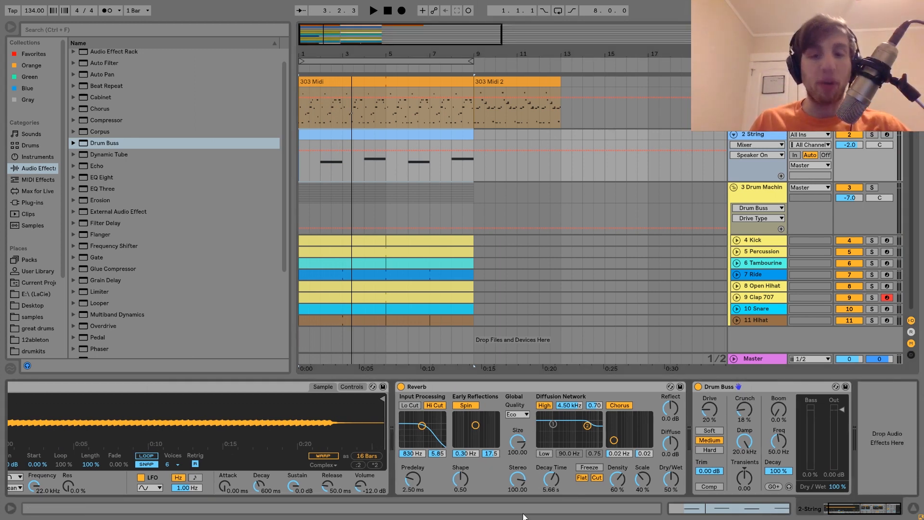
{"action": "left_click", "coordinate": [697, 387]}
{"action": "key", "text": "space"}
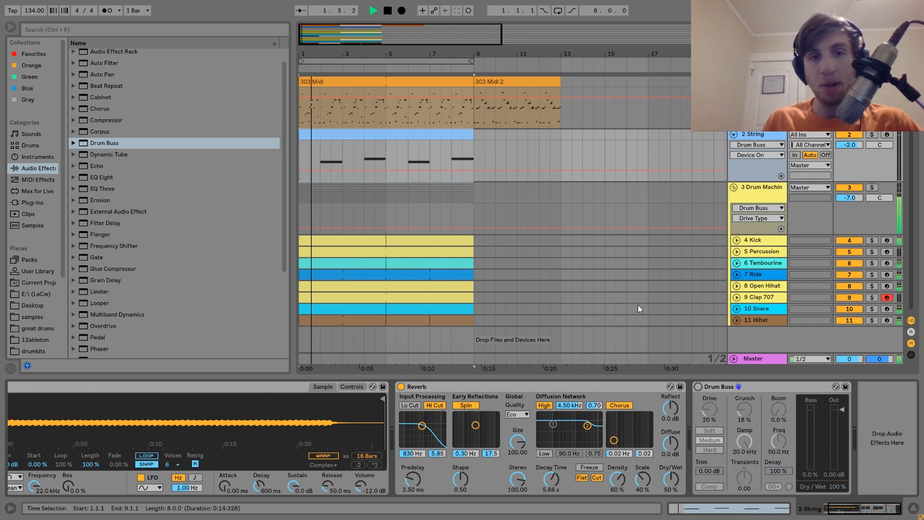
{"action": "left_click", "coordinate": [698, 388]}
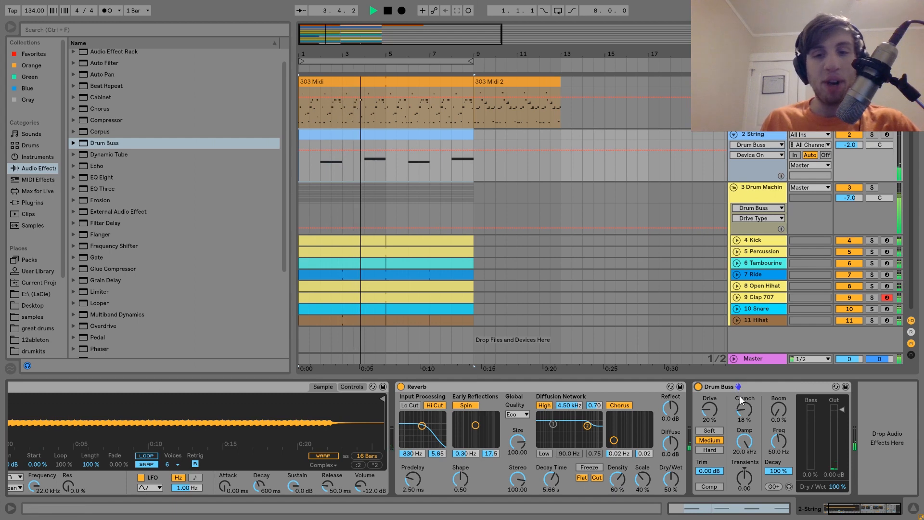
{"action": "key", "text": "space"}
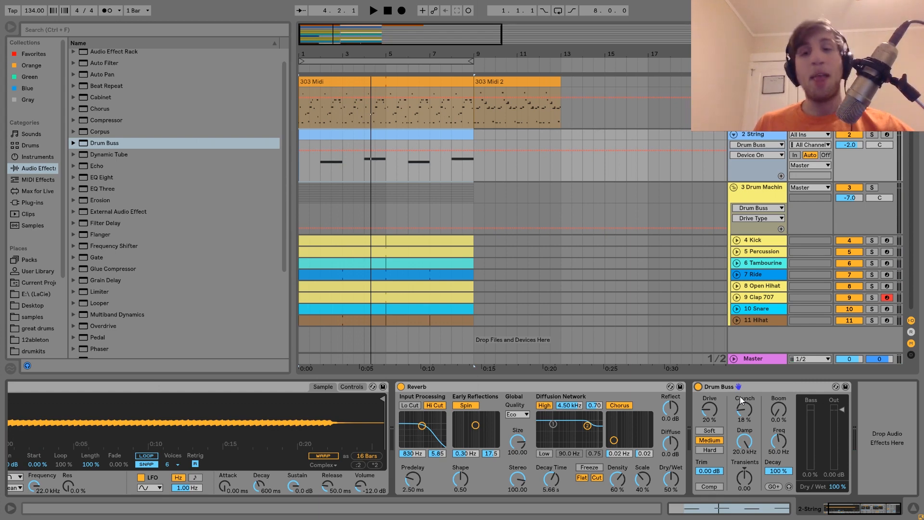
Select and unfold the Kick track, solo it, and play its pattern.
{"action": "left_click", "coordinate": [751, 241]}
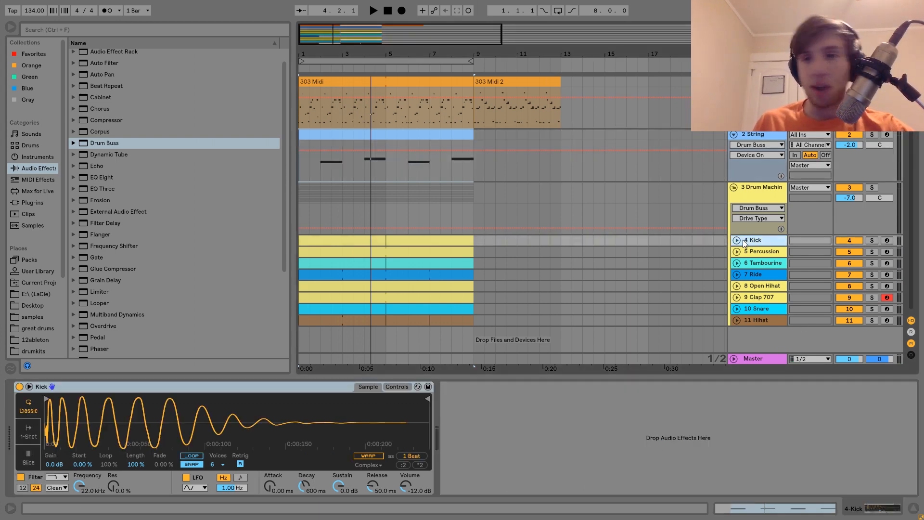
{"action": "left_click", "coordinate": [736, 240]}
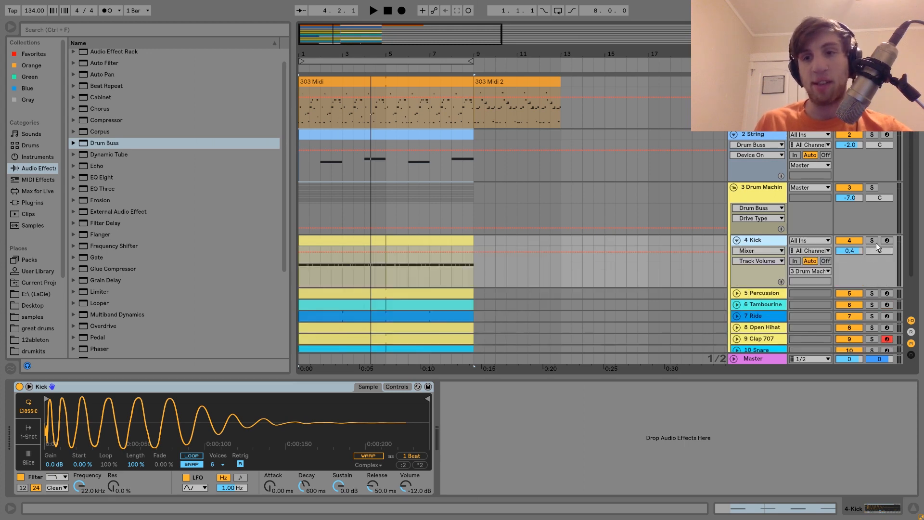
{"action": "key", "text": "space"}
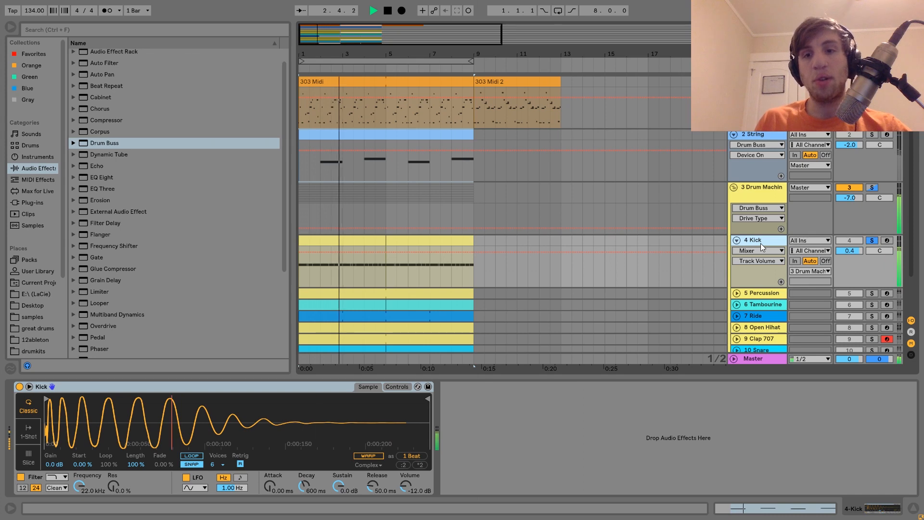
{"action": "scroll", "coordinate": [760, 244], "scroll_direction": "down", "scroll_amount": 1}
{"action": "scroll", "coordinate": [760, 243], "scroll_direction": "down", "scroll_amount": 1}
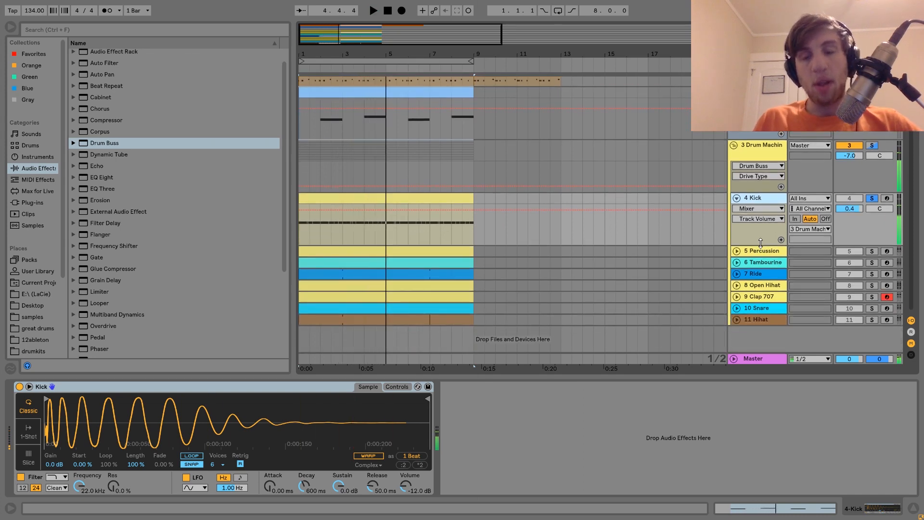
{"action": "key", "text": "space"}
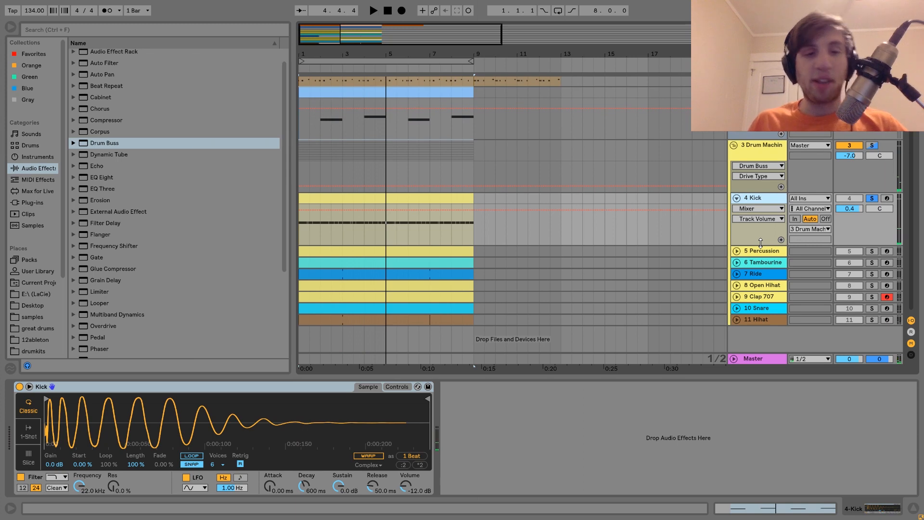
Show the kick's source sample, Kick.wav, in the browser and play the soloed kick again.
{"action": "right_click", "coordinate": [301, 428]}
{"action": "left_click", "coordinate": [321, 374]}
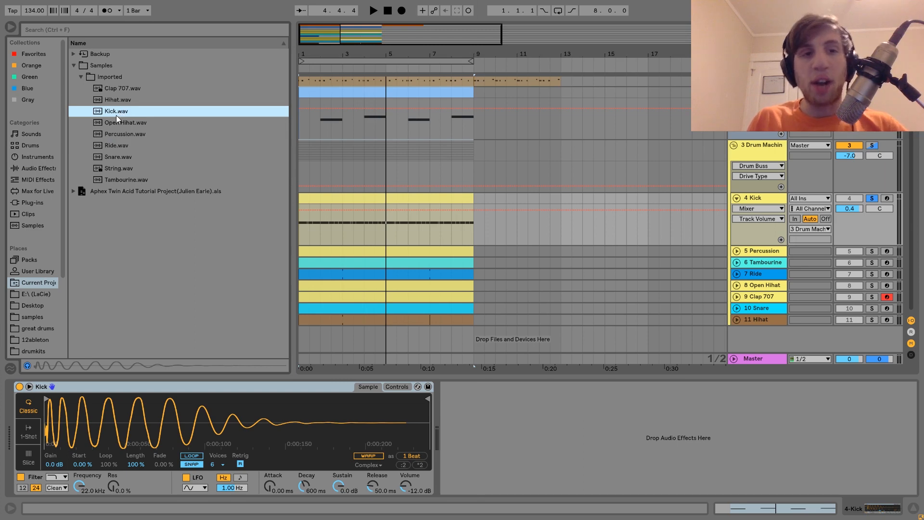
{"action": "key", "text": "space"}
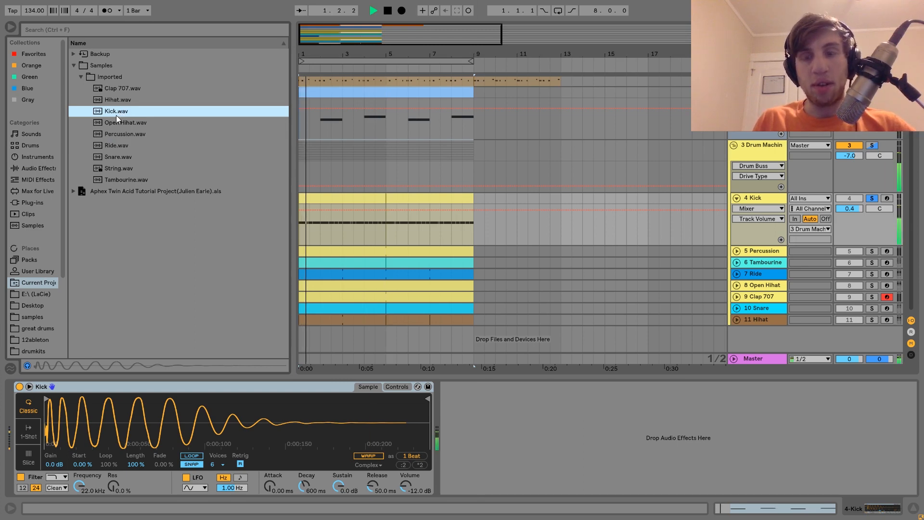
{"action": "key", "text": "space"}
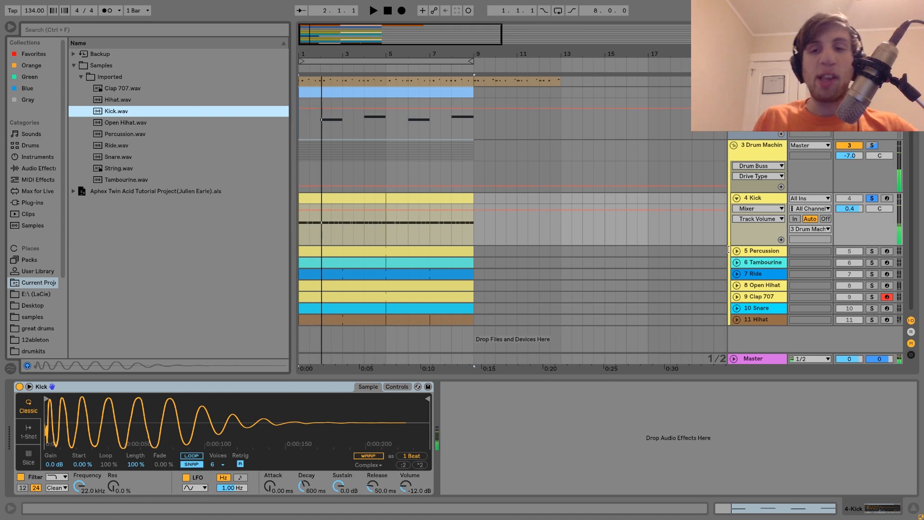
Show the drum machine group's devices while playing the soloed kick, and unsolo the Kick track to hear all the parts.
{"action": "left_click", "coordinate": [757, 153]}
{"action": "key", "text": "space"}
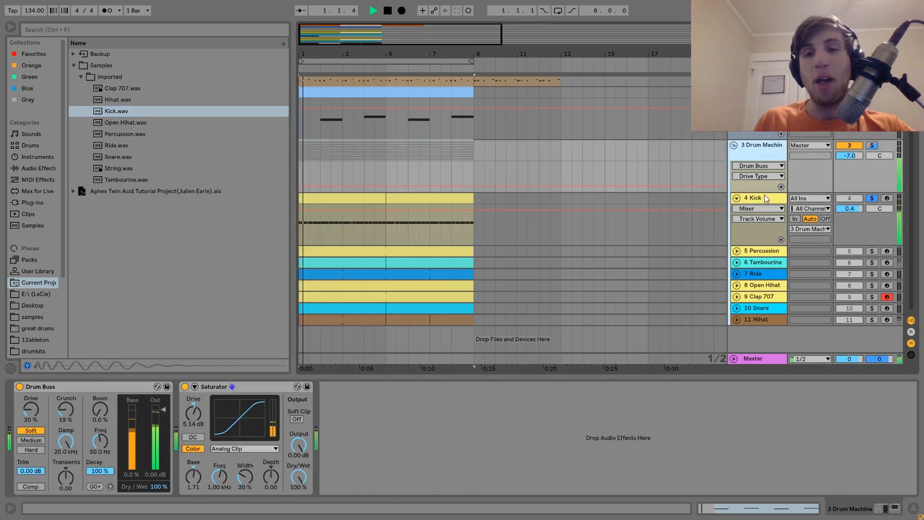
{"action": "left_click", "coordinate": [764, 194]}
{"action": "left_click", "coordinate": [872, 200]}
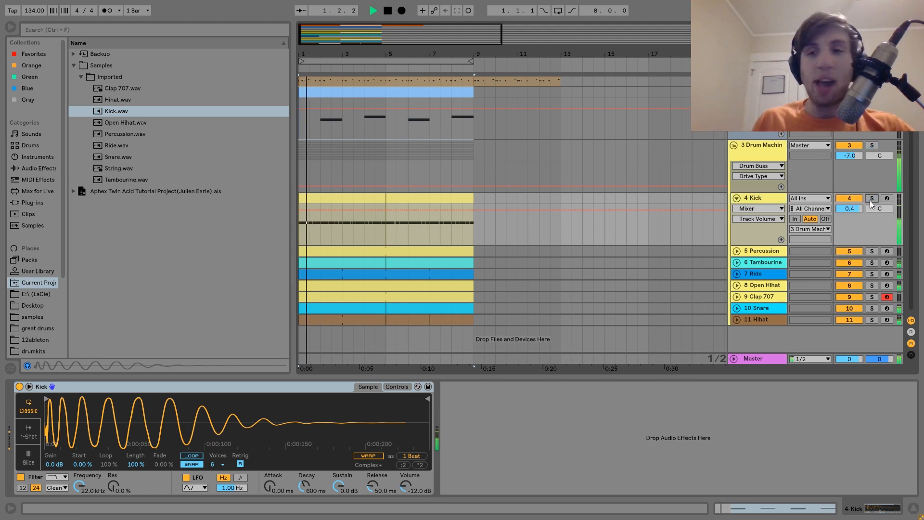
{"action": "key", "text": "space"}
Show the 303 track's devices, play the full arrangement, and return to the Kick track's device.
{"action": "scroll", "coordinate": [762, 200], "scroll_direction": "up", "scroll_amount": 2}
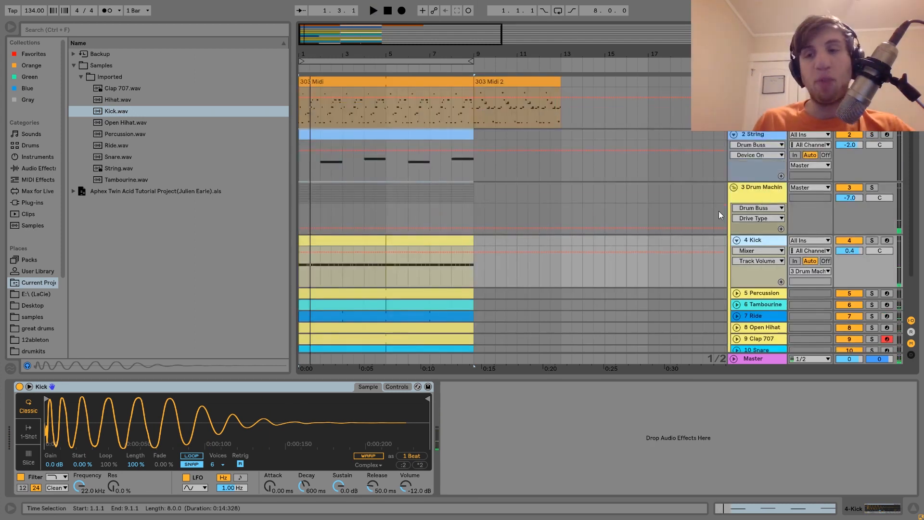
{"action": "left_click", "coordinate": [410, 129]}
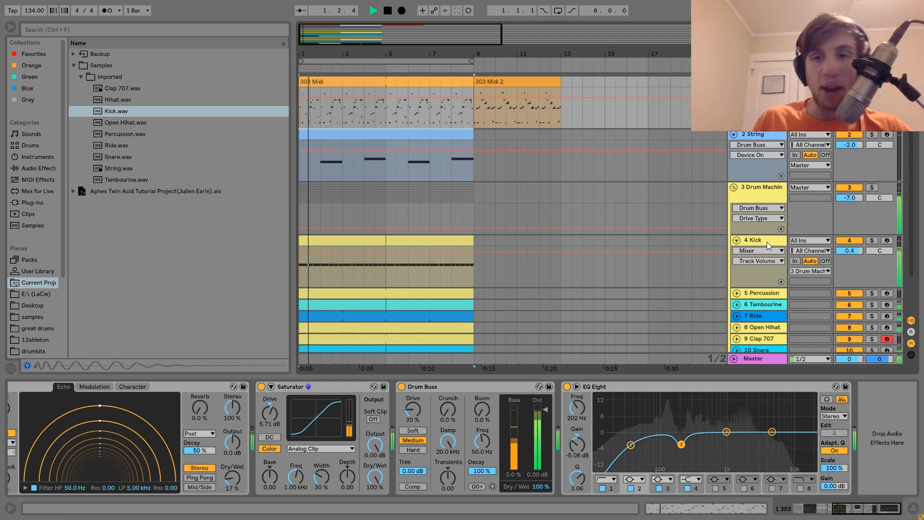
{"action": "left_click", "coordinate": [691, 252]}
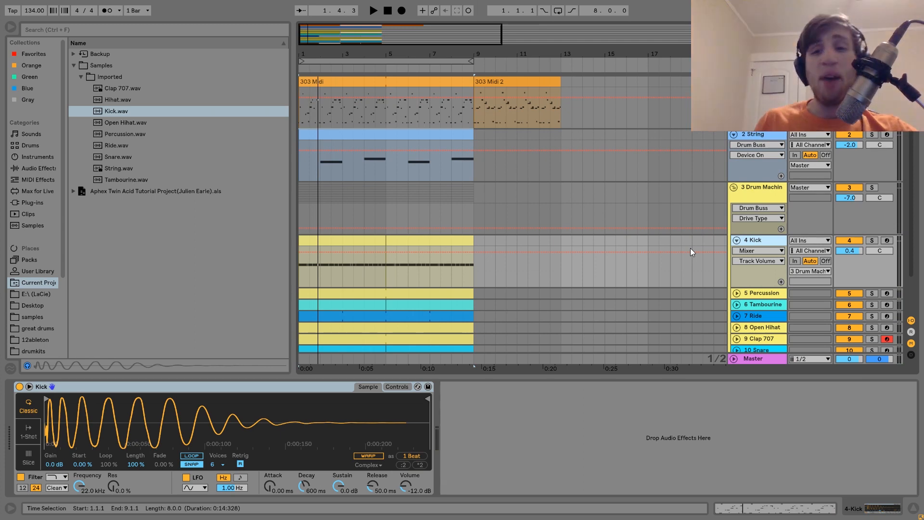
Solo the Percussion, Tambourine, Ride, Open Hihat and Clap 707 tracks together for playback without the kick.
{"action": "scroll", "coordinate": [775, 299], "scroll_direction": "down", "scroll_amount": 2}
{"action": "left_click", "coordinate": [761, 251]}
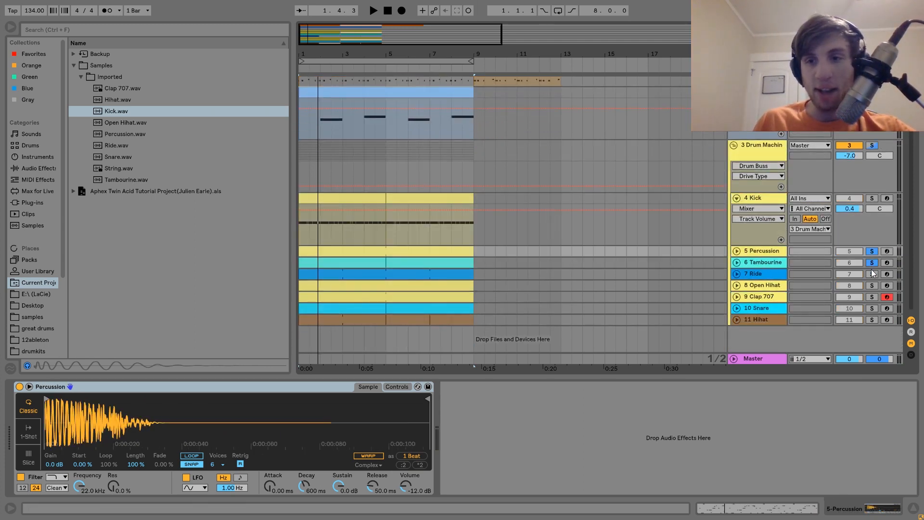
{"action": "left_click", "coordinate": [874, 308]}
{"action": "key", "text": "space"}
{"action": "left_click", "coordinate": [873, 297]}
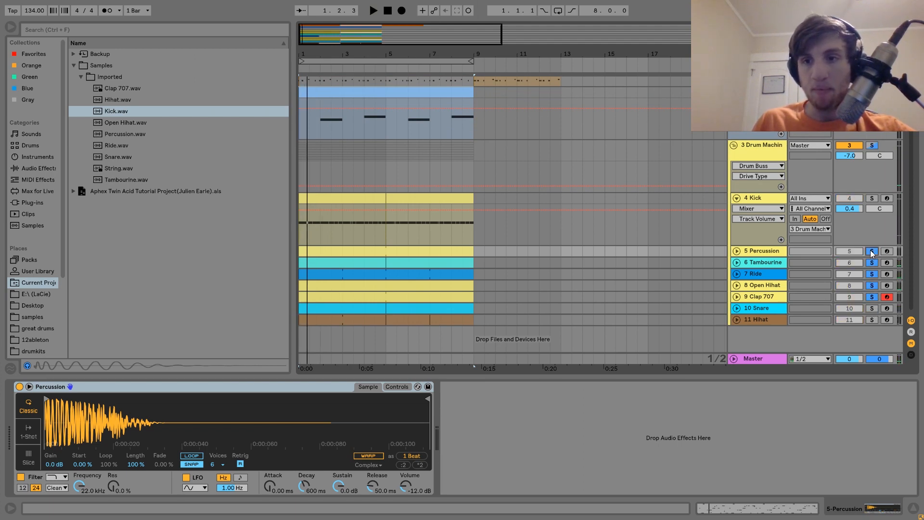
Unfold the Percussion, Tambourine, Ride, Open Hihat and Clap 707 tracks to show their patterns while they play.
{"action": "left_click", "coordinate": [736, 251]}
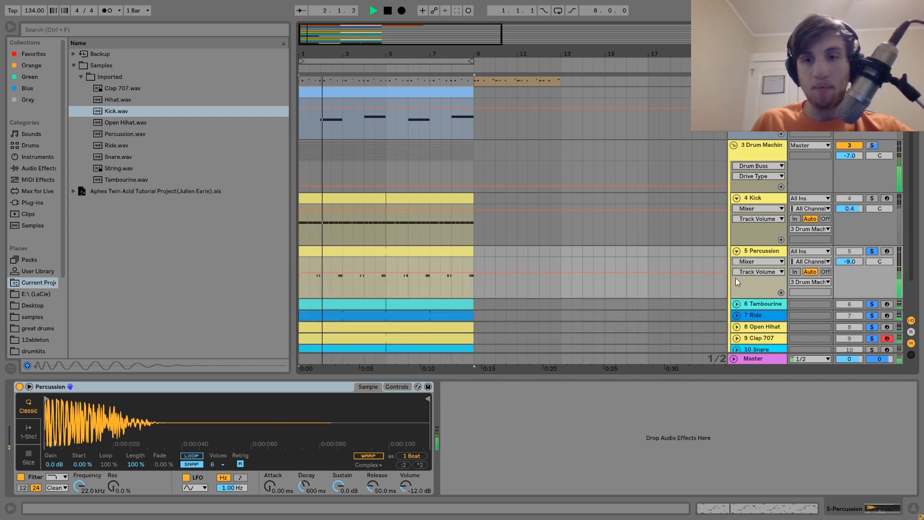
{"action": "scroll", "coordinate": [736, 281], "scroll_direction": "down", "scroll_amount": 2}
{"action": "left_click", "coordinate": [736, 262]}
{"action": "left_click", "coordinate": [736, 316]}
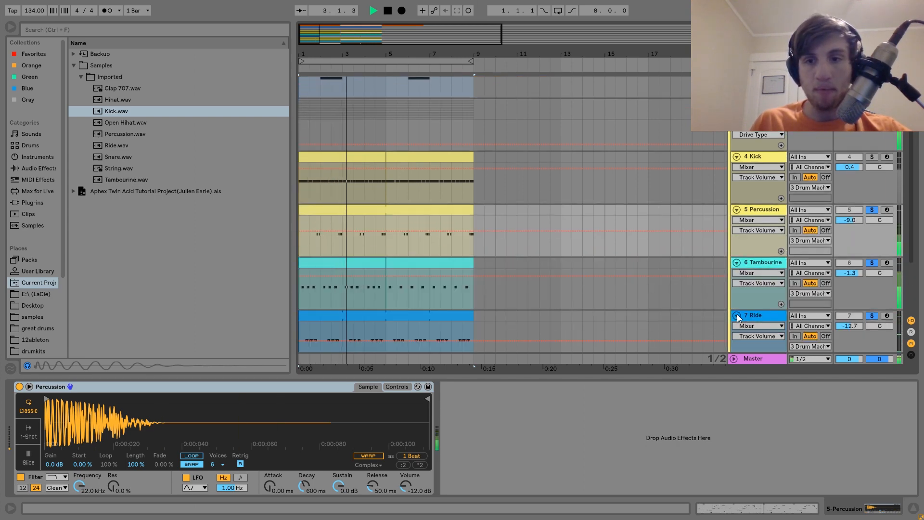
{"action": "scroll", "coordinate": [737, 311], "scroll_direction": "down", "scroll_amount": 2}
{"action": "left_click", "coordinate": [736, 297]}
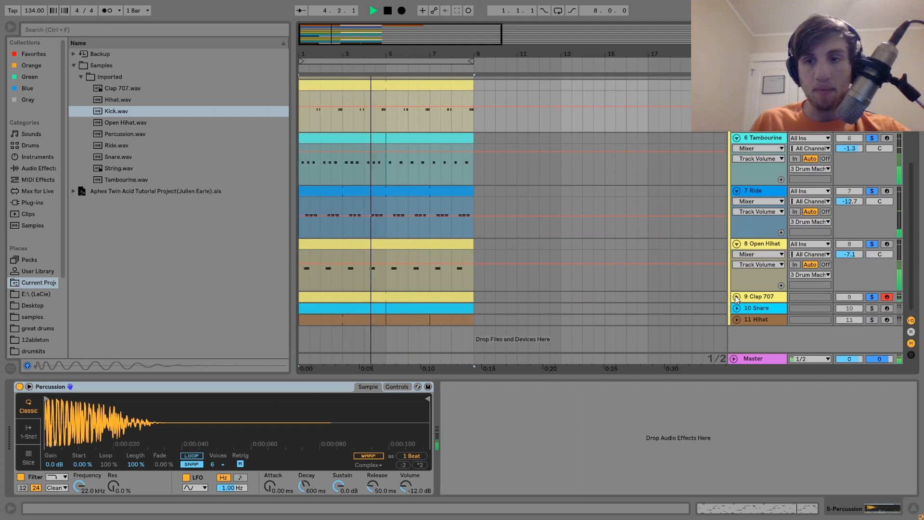
{"action": "left_click", "coordinate": [736, 297]}
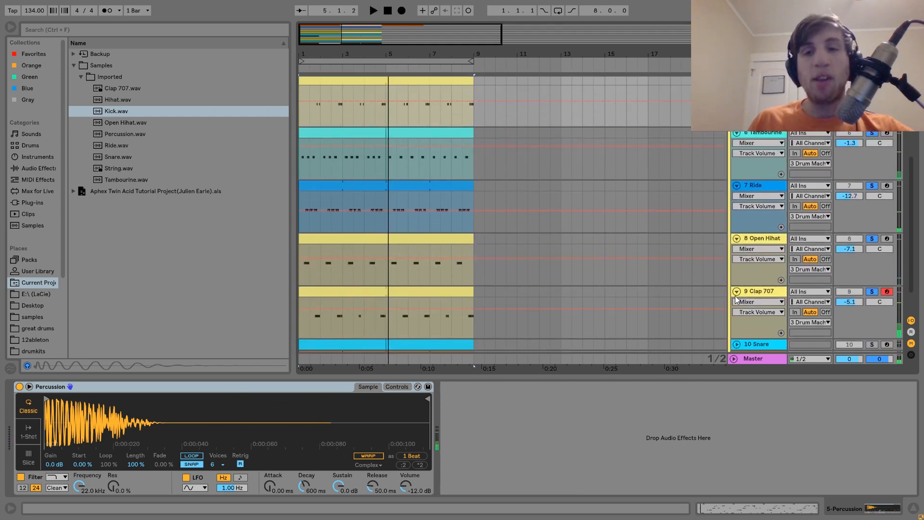
Solo only the Tambourine track, show its sampler device, and play its pattern.
{"action": "scroll", "coordinate": [736, 298], "scroll_direction": "up", "scroll_amount": 3}
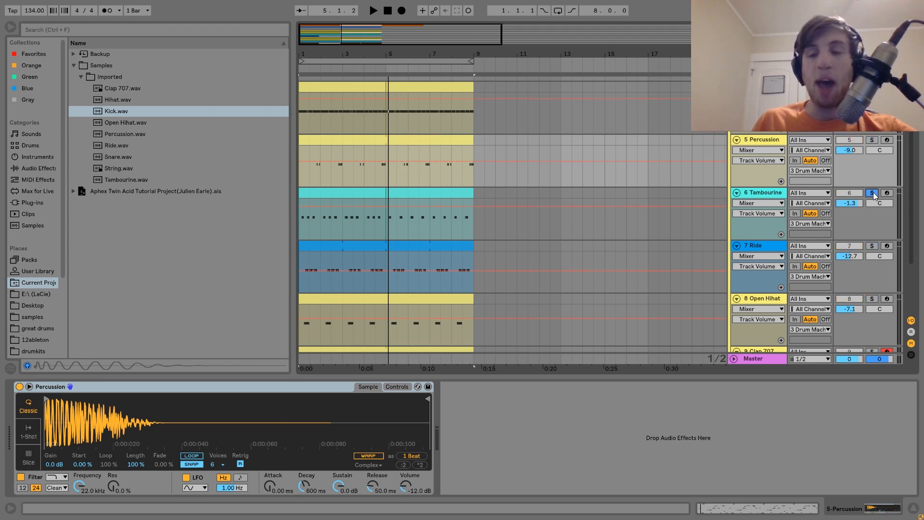
{"action": "left_click", "coordinate": [765, 189]}
{"action": "key", "text": "space"}
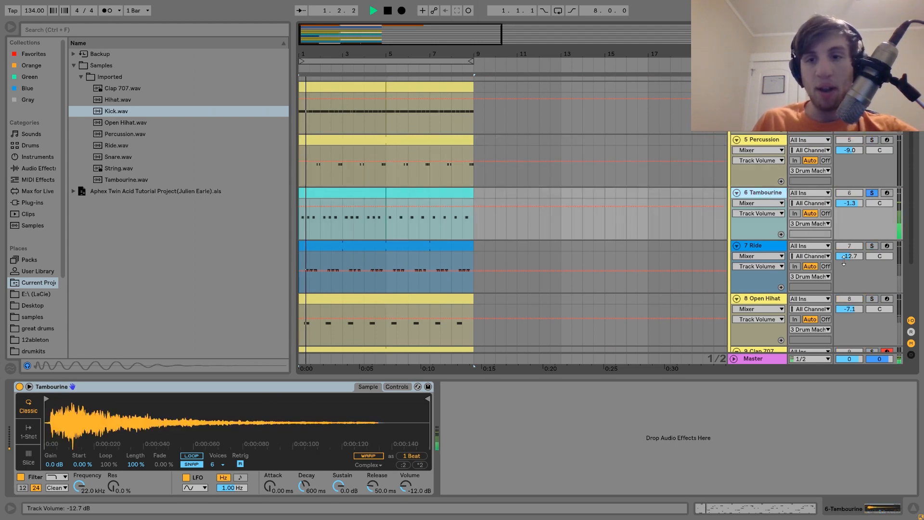
{"action": "scroll", "coordinate": [871, 292], "scroll_direction": "down", "scroll_amount": 2}
{"action": "key", "text": "space"}
Solo the Ride track, switch the solo to Open Hihat, and play it with its sampler device shown.
{"action": "left_click", "coordinate": [871, 222]}
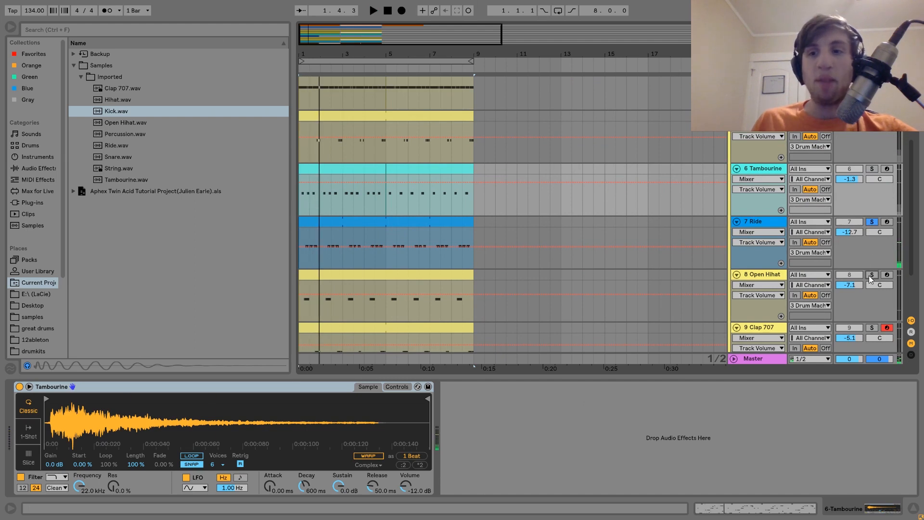
{"action": "left_click", "coordinate": [777, 276]}
{"action": "key", "text": "space"}
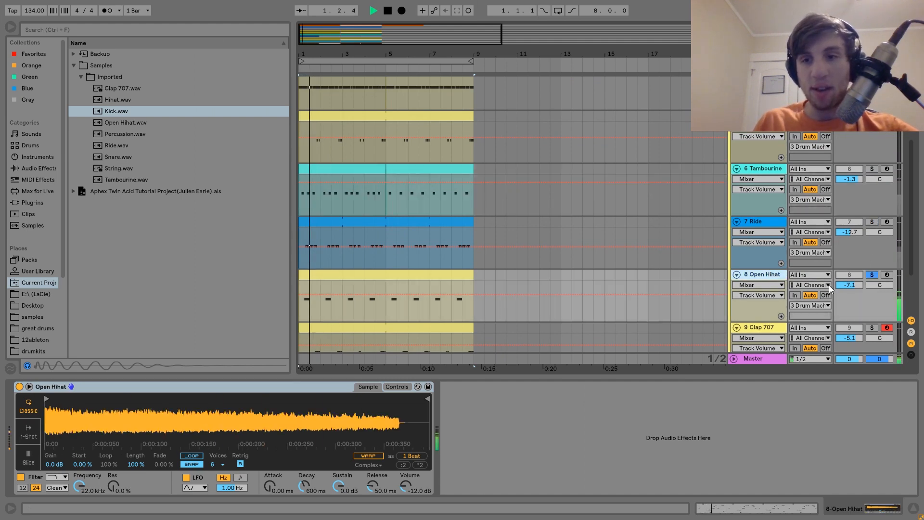
Add Clap 707 to the Open Hihat solo for playback, and clear both solos.
{"action": "left_click", "coordinate": [871, 327], "text": "ctrl"}
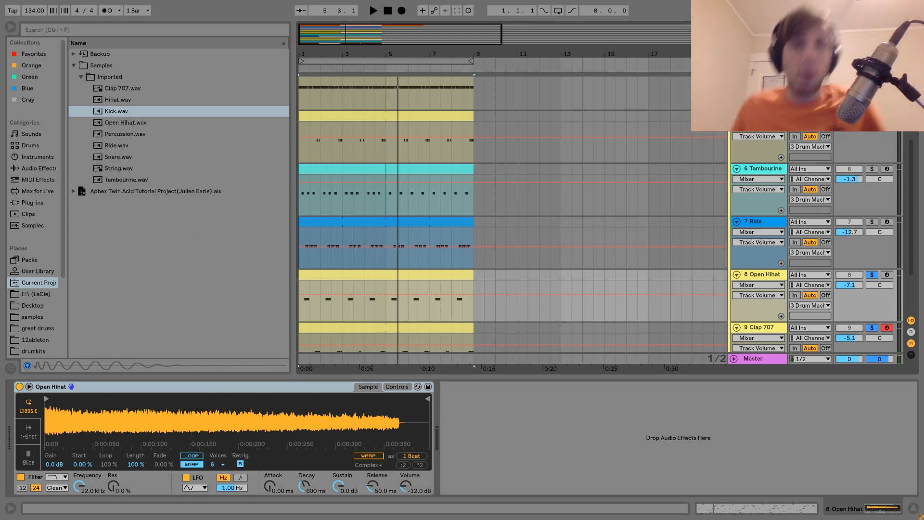
{"action": "key", "text": "s"}
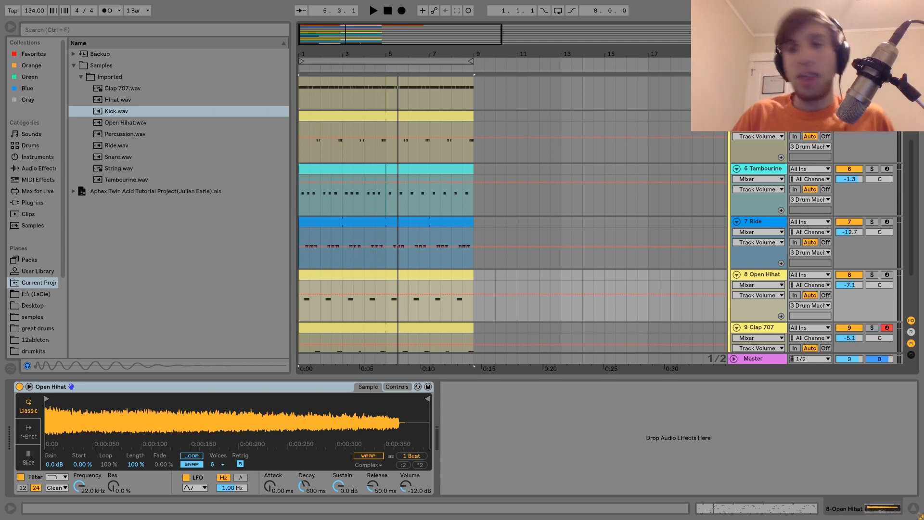
Fold all the individual drum tracks in the drum machine group, from Kick to Hihat.
{"action": "left_click", "coordinate": [759, 116]}
{"action": "key", "text": "ctrl+a"}
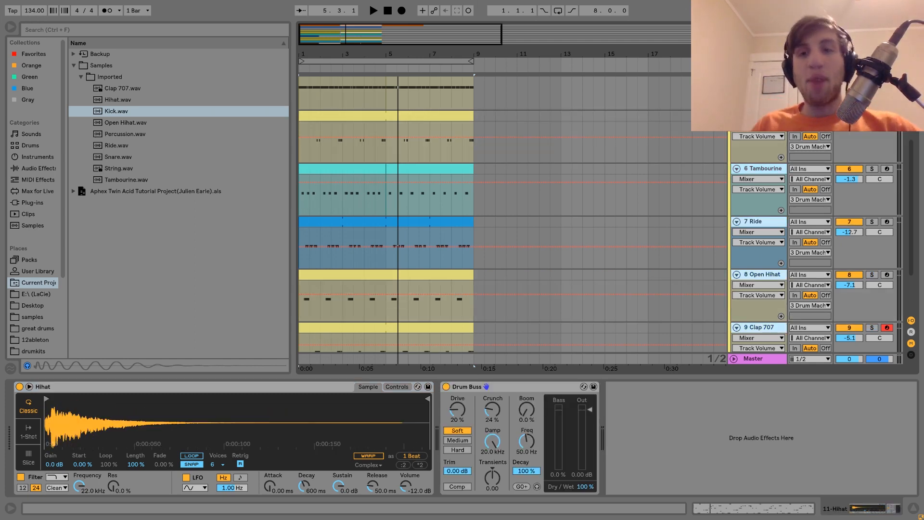
{"action": "left_click", "coordinate": [759, 115], "text": "shift"}
{"action": "left_click", "coordinate": [759, 116]}
{"action": "key", "text": "ctrl+a"}
{"action": "left_click", "coordinate": [737, 115]}
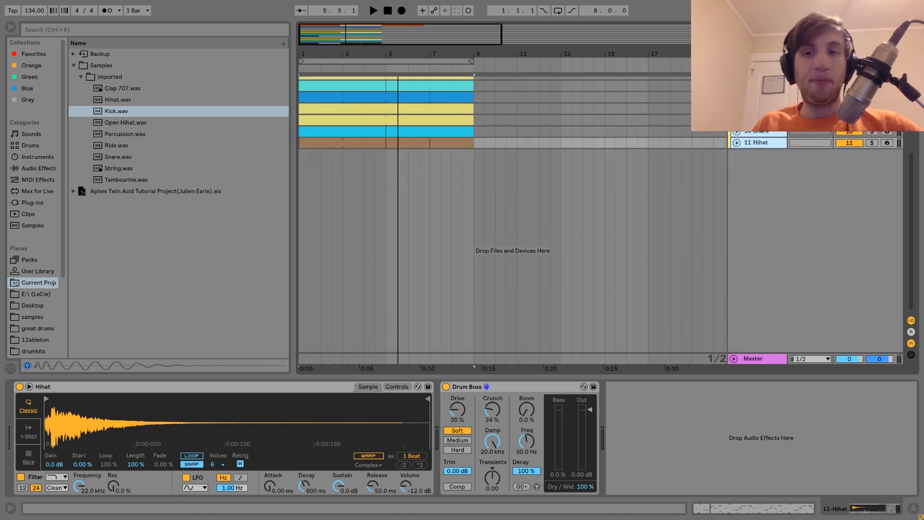
{"action": "left_click", "coordinate": [758, 119]}
{"action": "scroll", "coordinate": [759, 119], "scroll_direction": "up", "scroll_amount": 1}
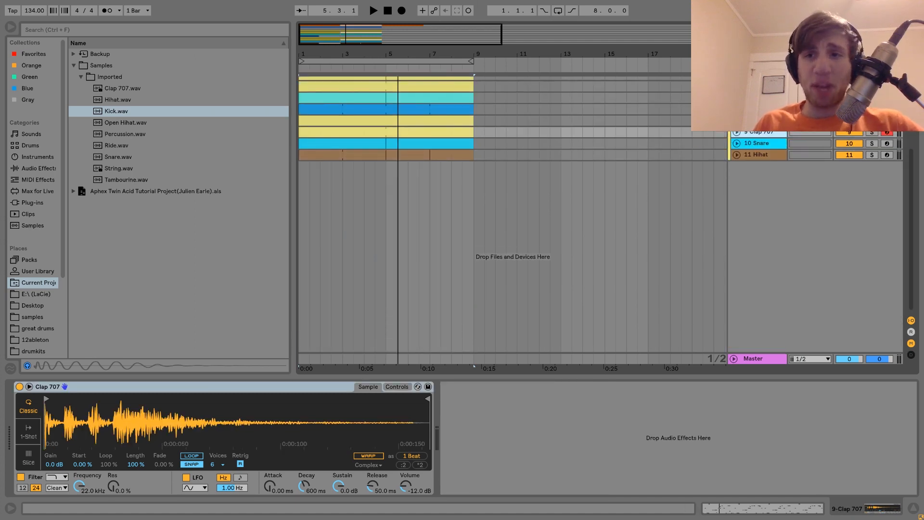
{"action": "scroll", "coordinate": [859, 221], "scroll_direction": "up", "scroll_amount": 5}
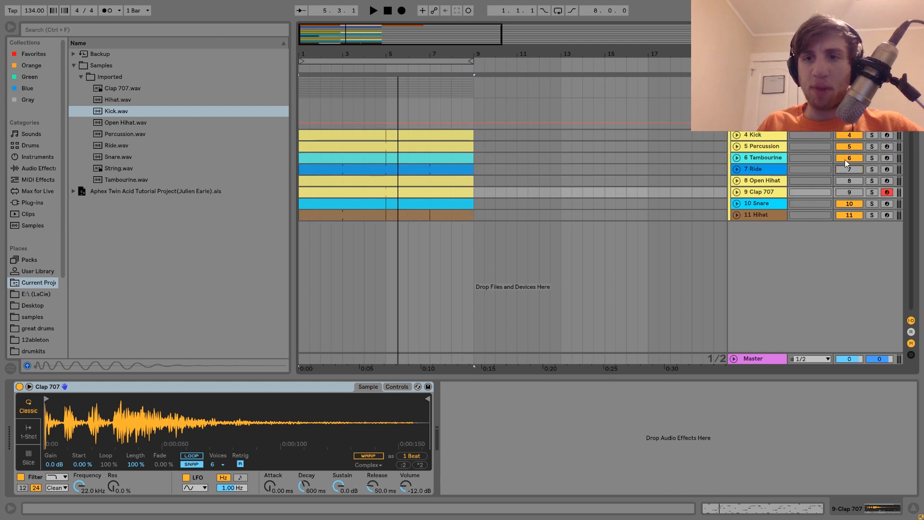
Play the beat with Percussion, Tambourine, Ride, Open Hihat and Clap 707 deactivated, and undo the deactivations.
{"action": "key", "text": "space"}
{"action": "left_click", "coordinate": [849, 146]}
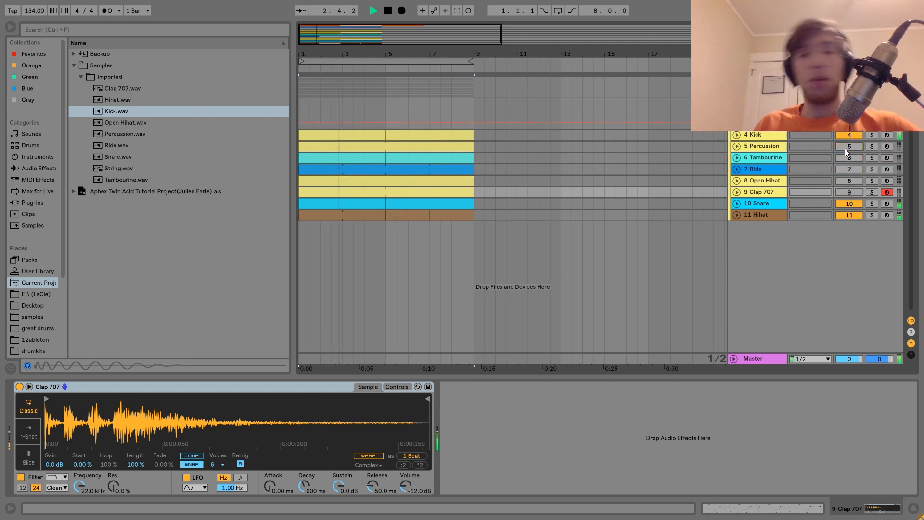
{"action": "key", "text": "space"}
{"action": "key", "text": "ctrl+z"}
{"action": "key", "text": "ctrl+z"}
{"action": "key", "text": "ctrl+z"}
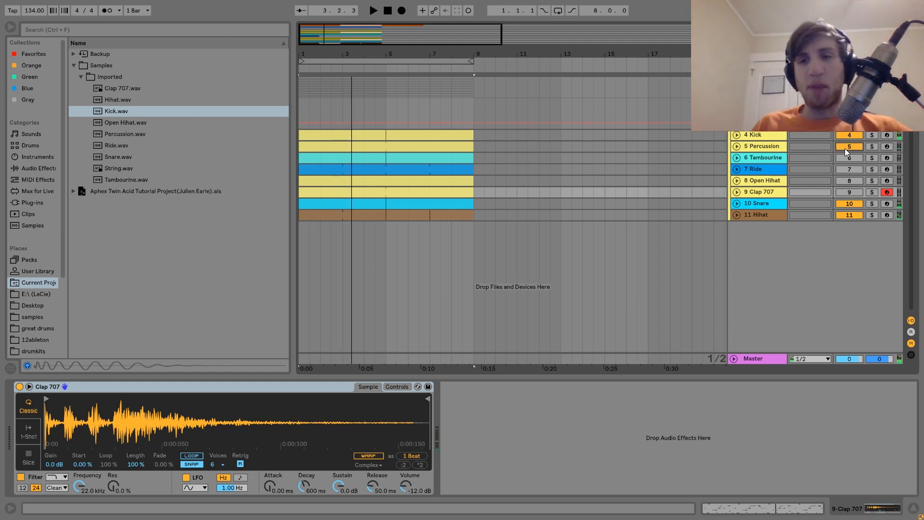
{"action": "key", "text": "ctrl+z"}
{"action": "key", "text": "ctrl+z"}
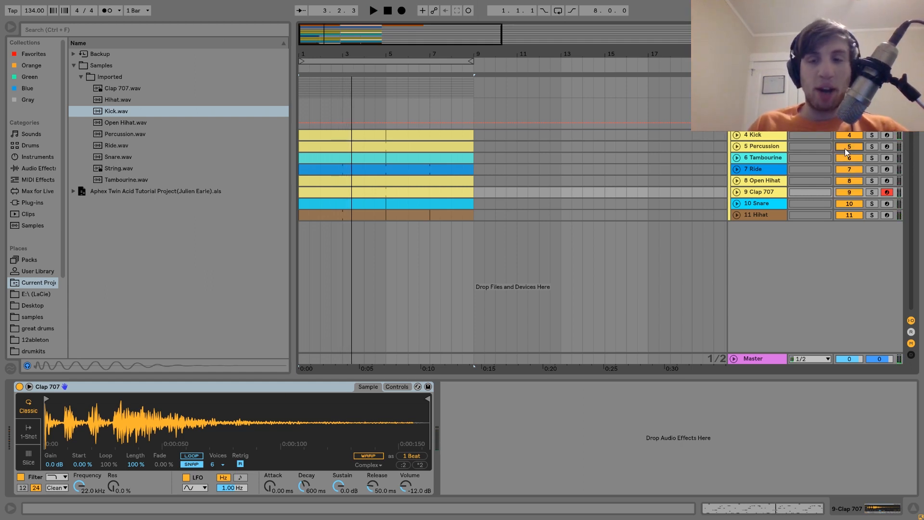
Play the full arrangement several times from the start with all the drum tracks active.
{"action": "key", "text": "space"}
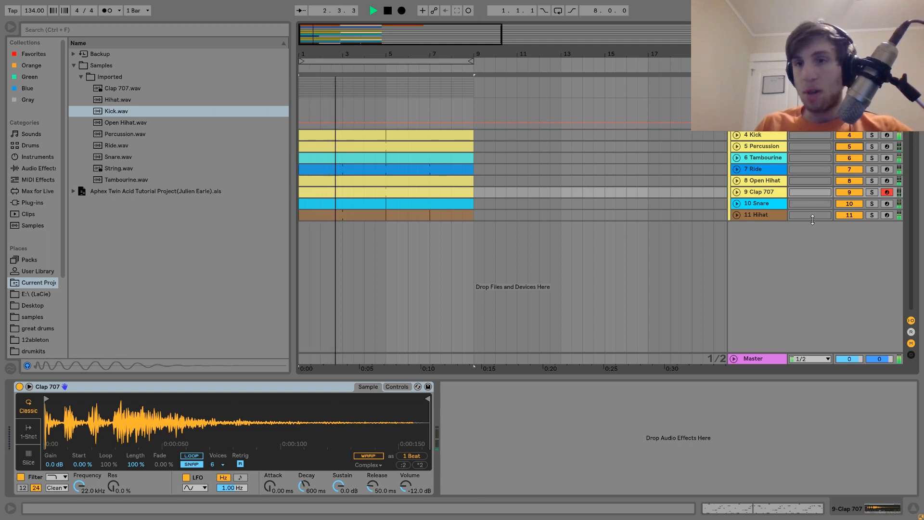
{"action": "key", "text": "space"}
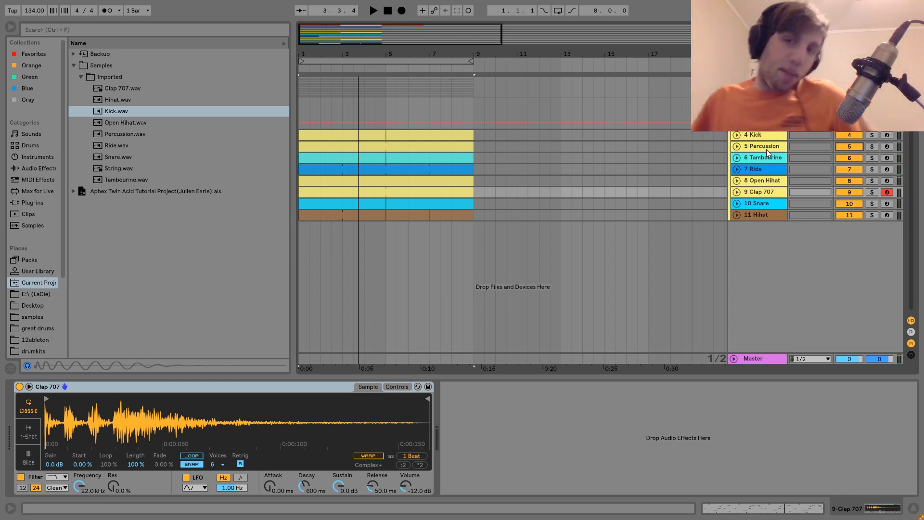
{"action": "key", "text": "space"}
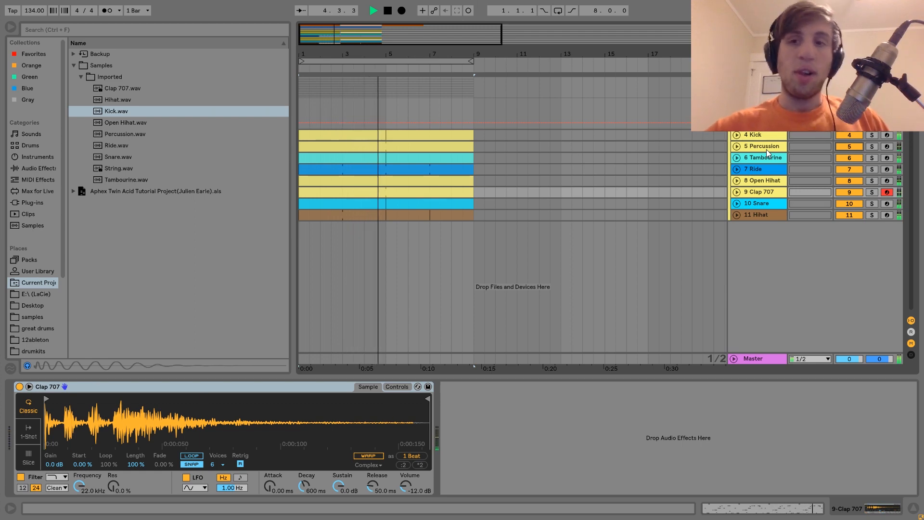
{"action": "key", "text": "space"}
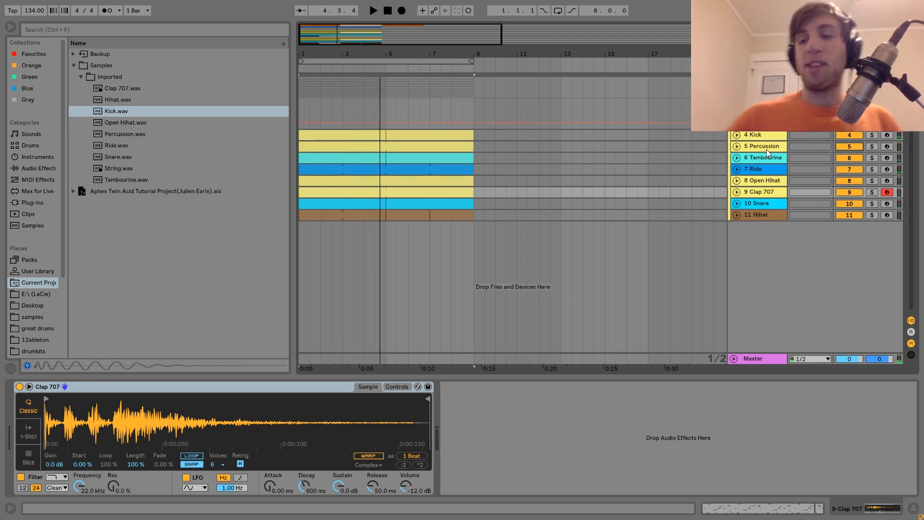
{"action": "scroll", "coordinate": [766, 149], "scroll_direction": "up", "scroll_amount": 5}
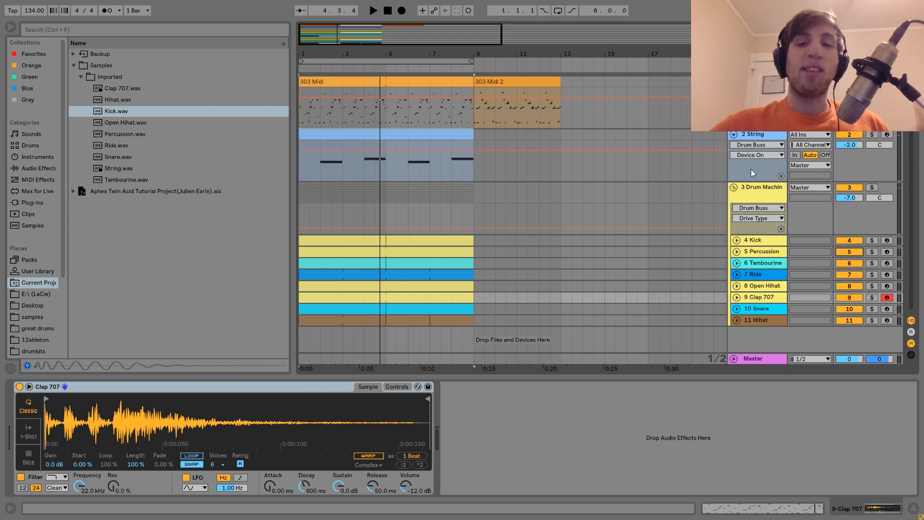
{"action": "key", "text": "space"}
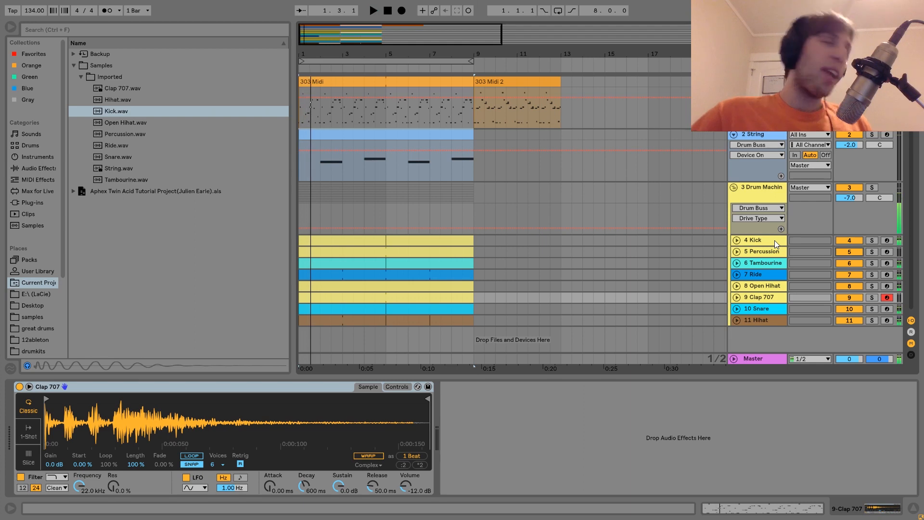
{"action": "key", "text": "space"}
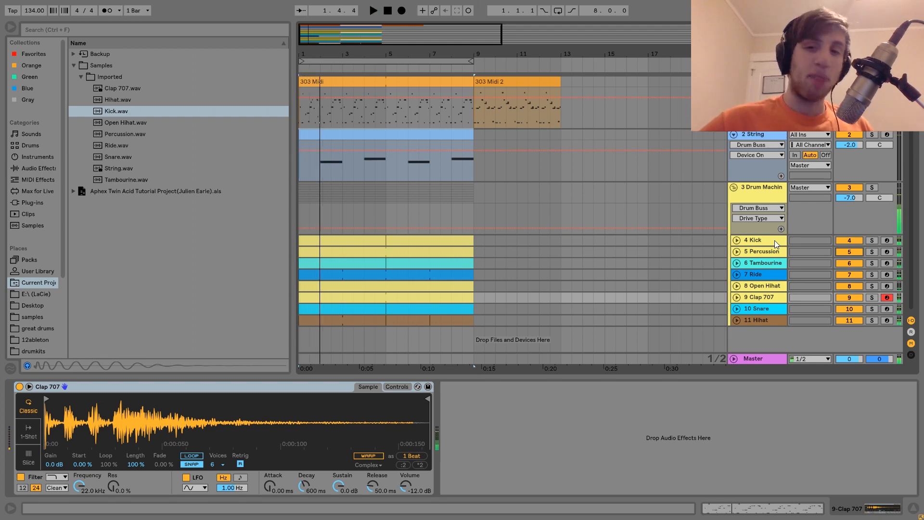
{"action": "key", "text": "space"}
{"action": "key", "text": "space"}
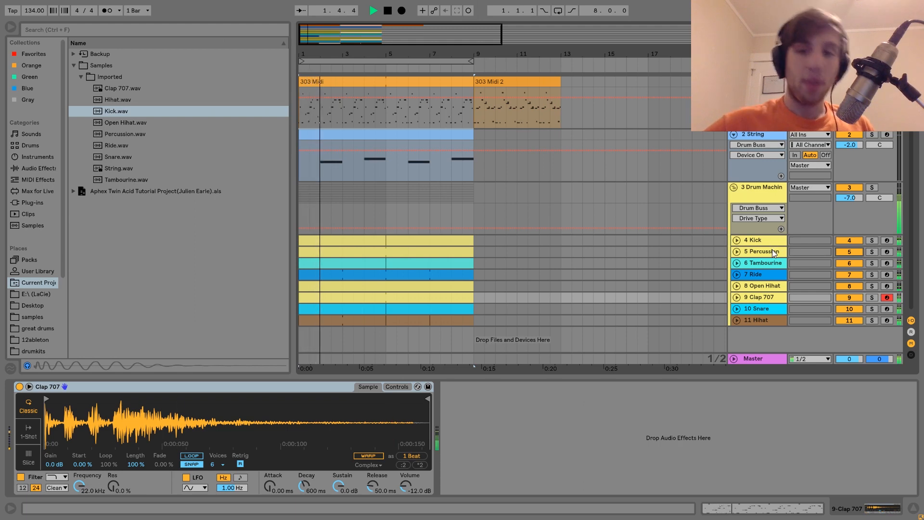
{"action": "key", "text": "space"}
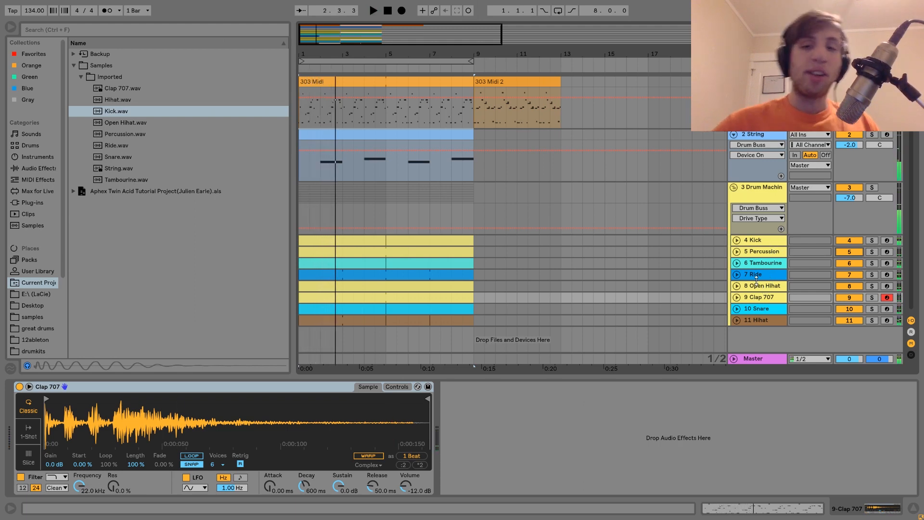
Unfold the Clap 707, Open Hihat and Snare tracks, with only Snare soloed for playback.
{"action": "left_click", "coordinate": [736, 297]}
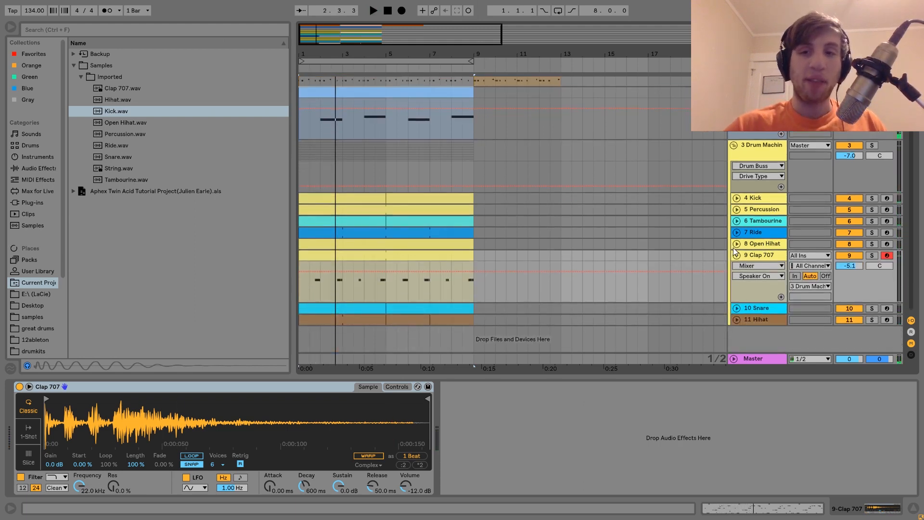
{"action": "left_click", "coordinate": [735, 245]}
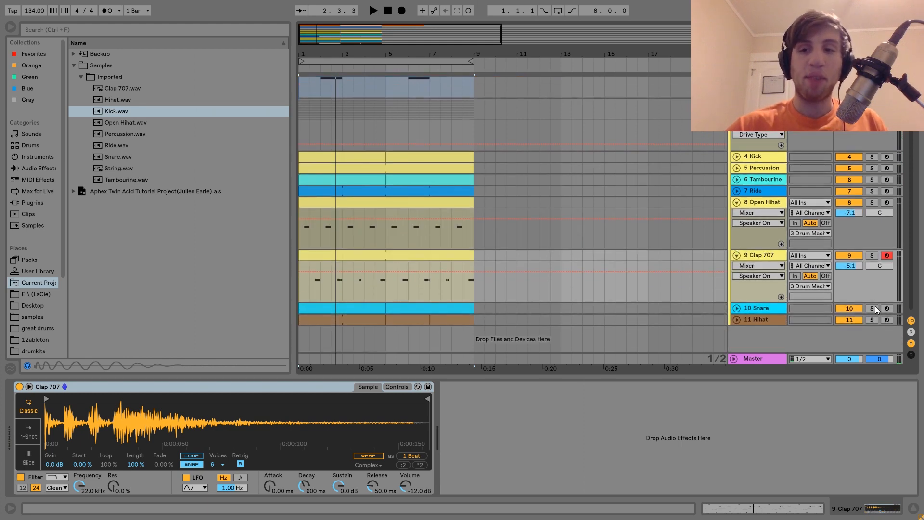
{"action": "key", "text": "space"}
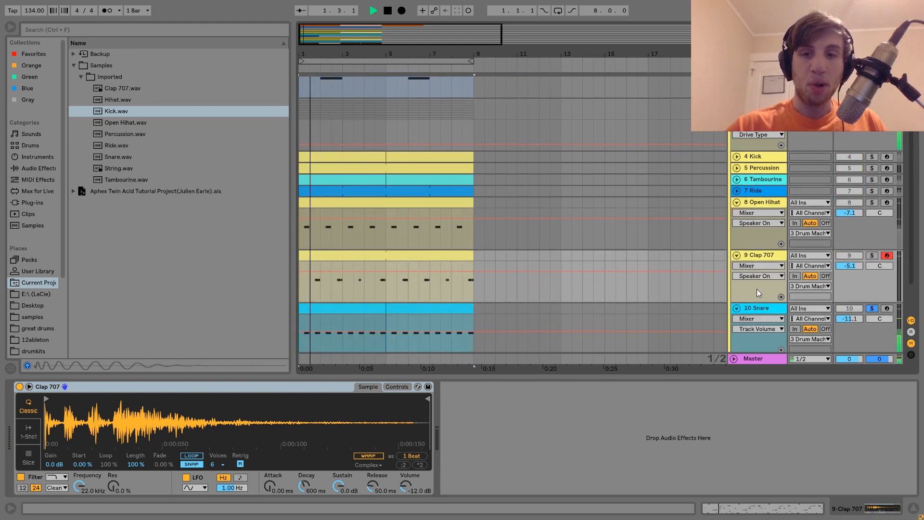
{"action": "left_click", "coordinate": [736, 308]}
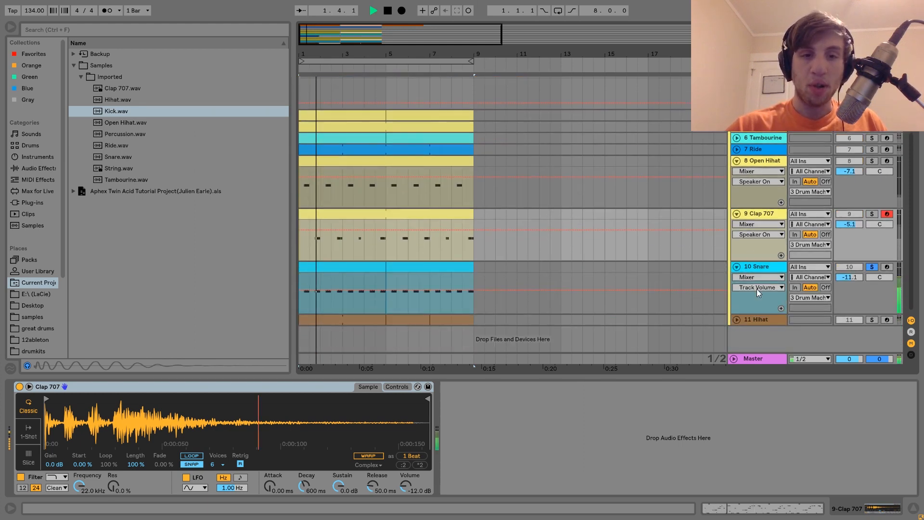
Add Open Hihat and Clap 707 to the Snare solo and play the three together from bar 1.
{"action": "left_click", "coordinate": [872, 162]}
{"action": "key", "text": "space"}
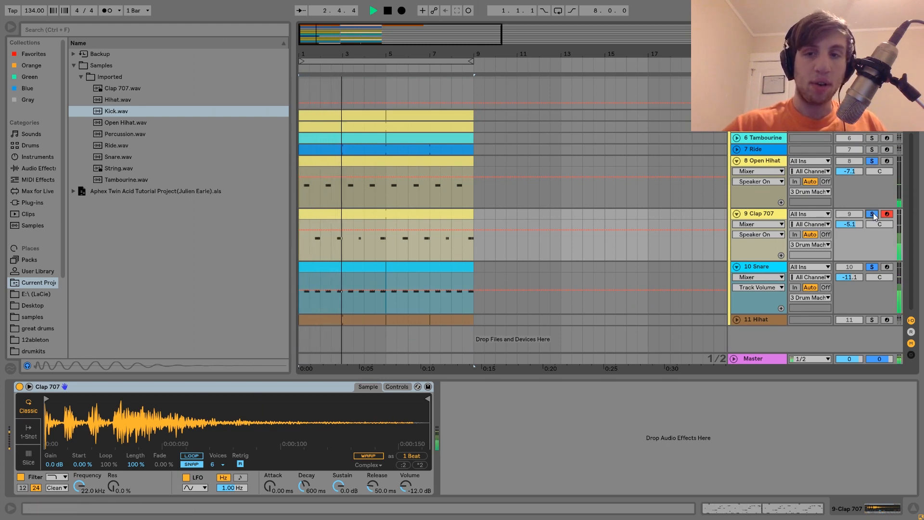
{"action": "left_click", "coordinate": [299, 193]}
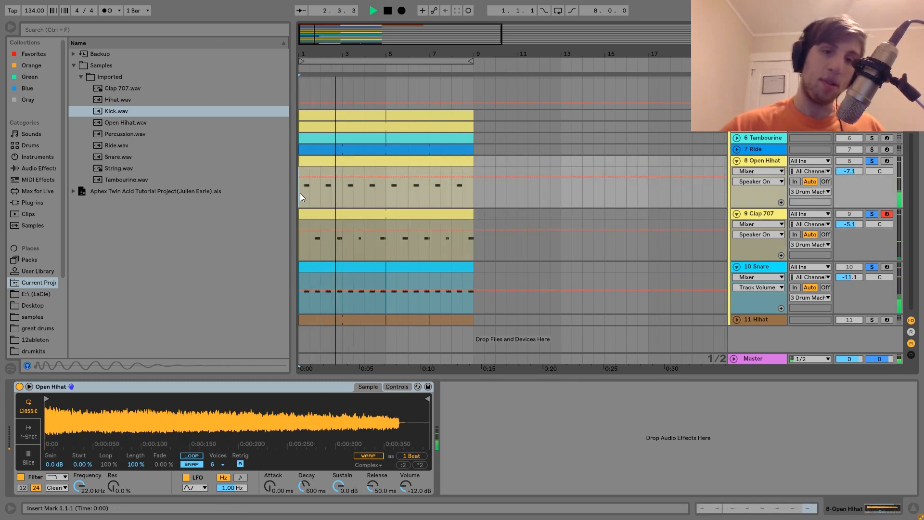
{"action": "key", "text": "space"}
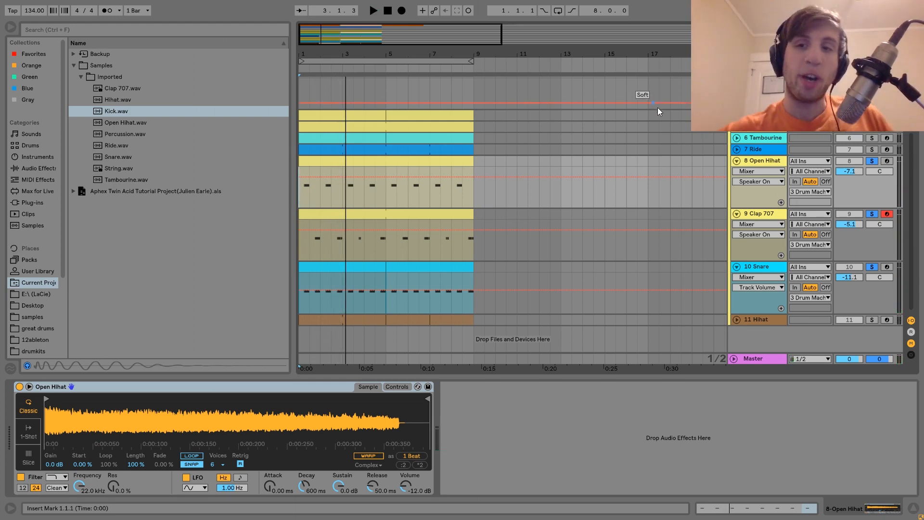
Solo Tambourine and Ride together, and unfold both tracks to show their patterns while they play.
{"action": "left_click", "coordinate": [872, 138]}
{"action": "left_click", "coordinate": [872, 149]}
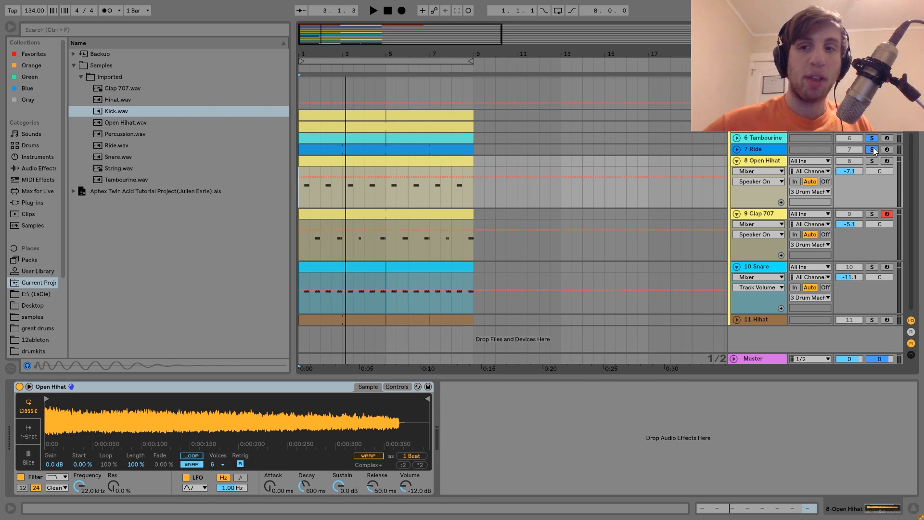
{"action": "key", "text": "space"}
{"action": "left_click", "coordinate": [749, 150]}
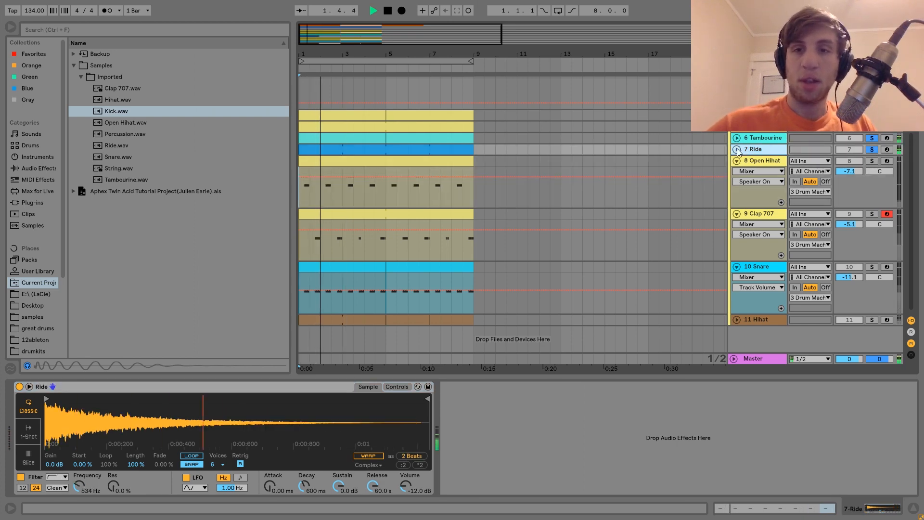
{"action": "left_click", "coordinate": [737, 149]}
{"action": "left_click", "coordinate": [736, 138]}
{"action": "scroll", "coordinate": [737, 139], "scroll_direction": "down", "scroll_amount": 1}
{"action": "key", "text": "space"}
{"action": "scroll", "coordinate": [737, 138], "scroll_direction": "down", "scroll_amount": 1}
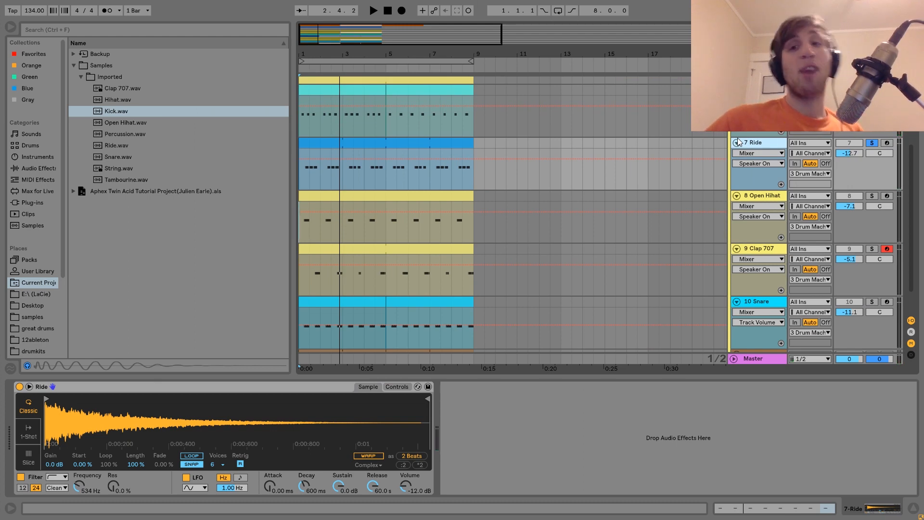
Replay the soloed Tambourine and Ride patterns together from the start.
{"action": "key", "text": "space"}
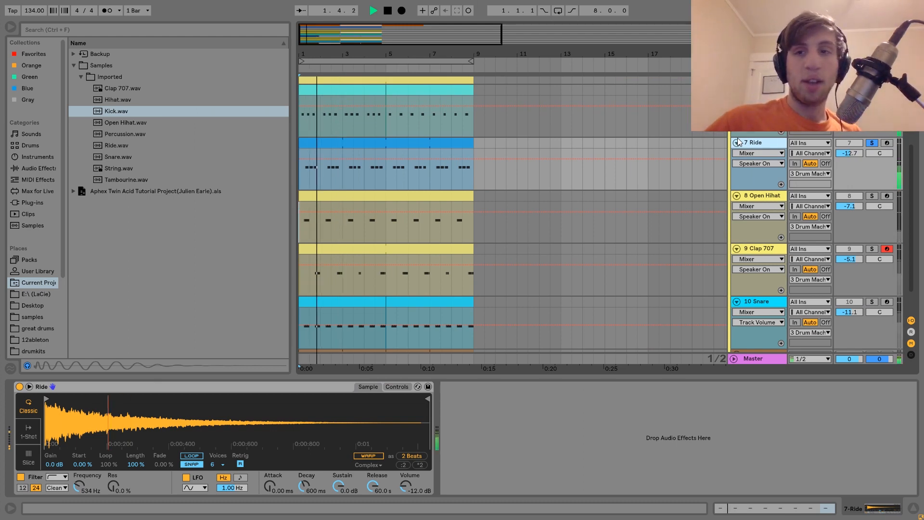
{"action": "key", "text": "space"}
{"action": "key", "text": "space"}
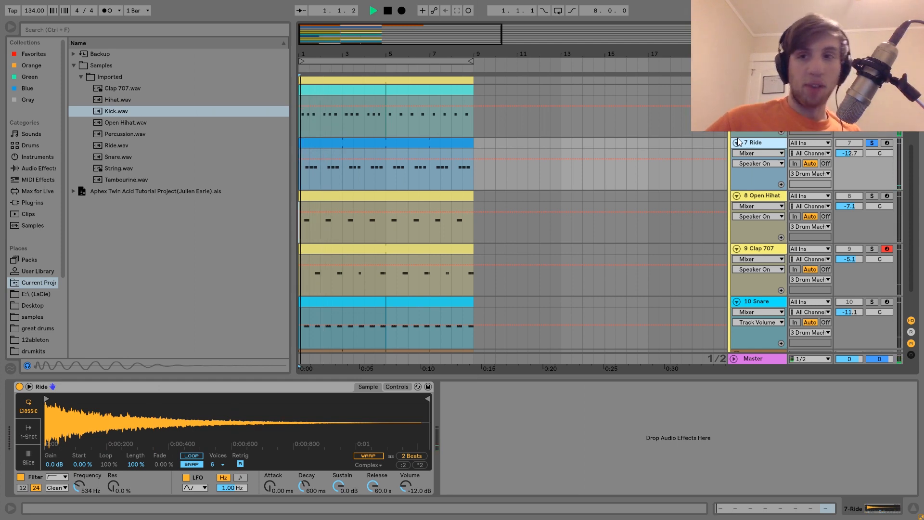
{"action": "scroll", "coordinate": [737, 140], "scroll_direction": "down", "scroll_amount": 1}
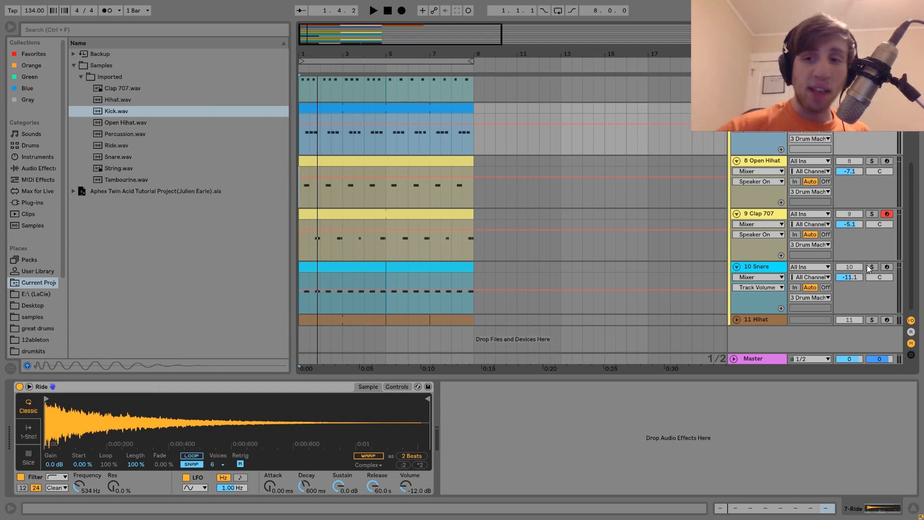
Solo only the Snare track, show its sampler and Drum Buss devices, and play its pattern.
{"action": "left_click", "coordinate": [755, 267]}
{"action": "key", "text": "space"}
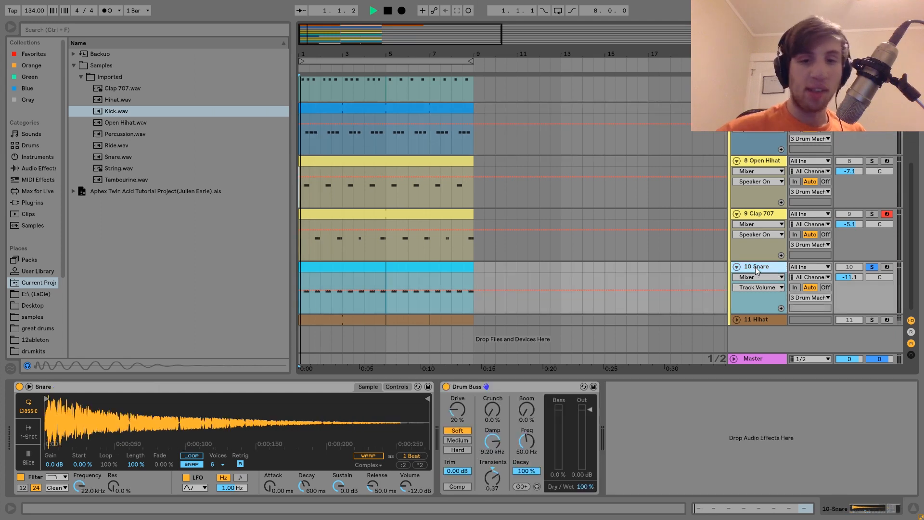
{"action": "key", "text": "space"}
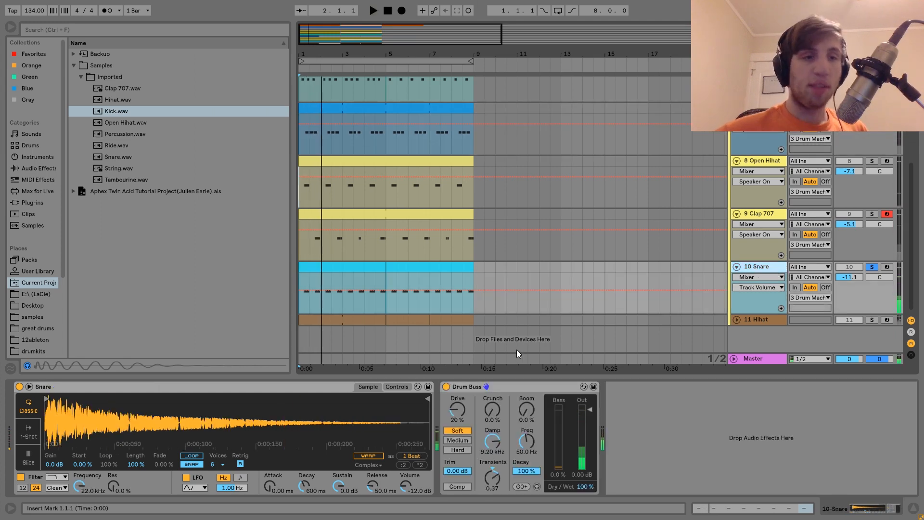
Compare the snare's sound during playback with its Drum Buss turned off and back on.
{"action": "key", "text": "space"}
{"action": "left_click", "coordinate": [445, 387]}
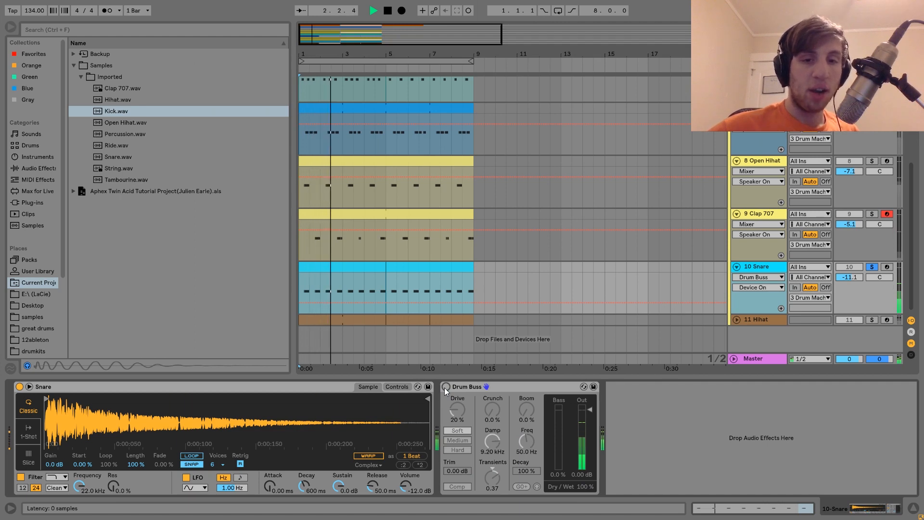
{"action": "left_click", "coordinate": [445, 387]}
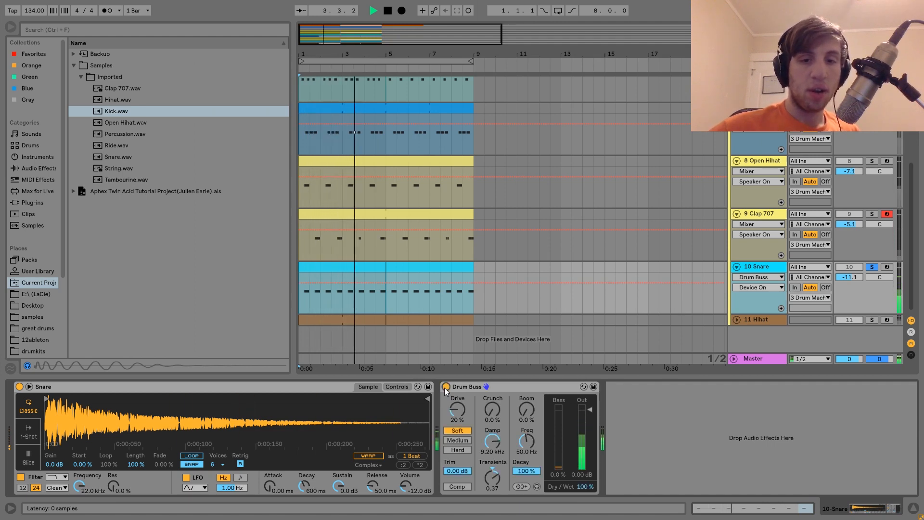
Replay the soloed snare pattern and un-solo the track to hear it within the full mix.
{"action": "key", "text": "space"}
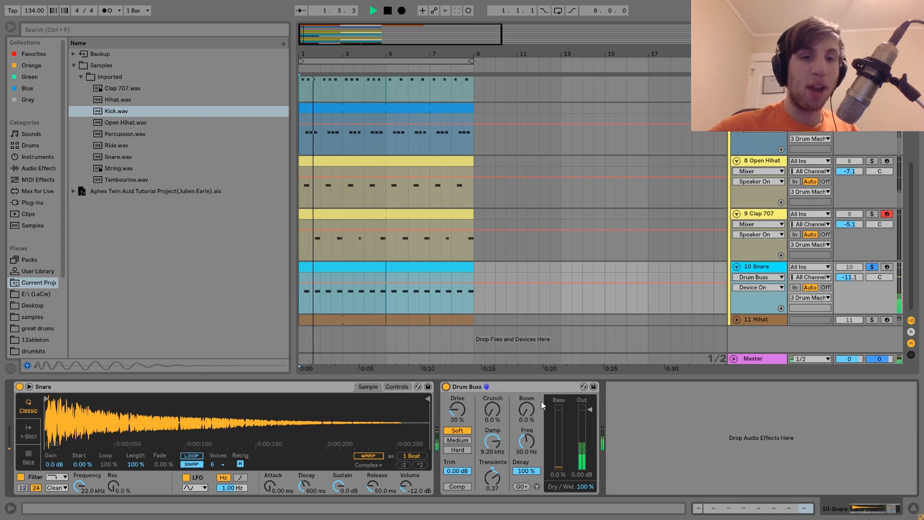
{"action": "left_click", "coordinate": [871, 266]}
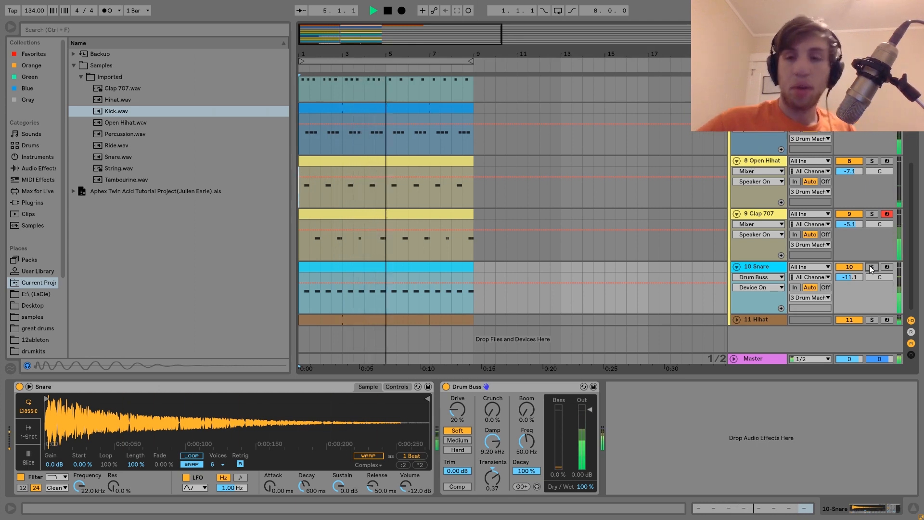
{"action": "key", "text": "space"}
Solo the Hihat track, unfold it to show its devices and pattern, and play it alone.
{"action": "left_click", "coordinate": [871, 320]}
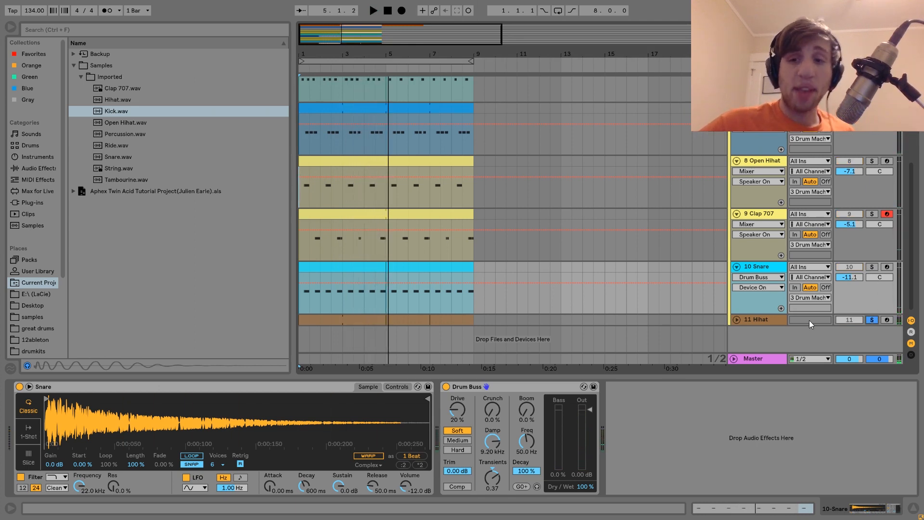
{"action": "left_click", "coordinate": [763, 320]}
{"action": "left_click", "coordinate": [736, 319]}
{"action": "key", "text": "space"}
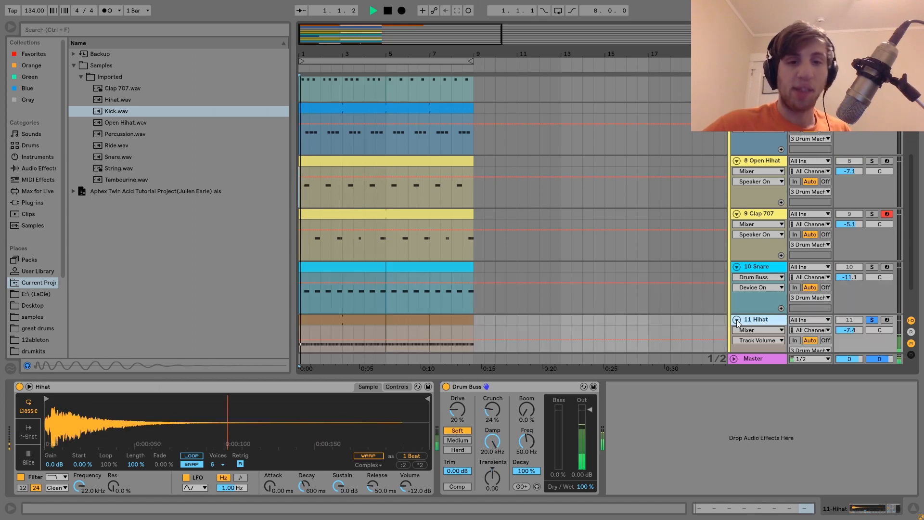
{"action": "scroll", "coordinate": [736, 319], "scroll_direction": "down", "scroll_amount": 1}
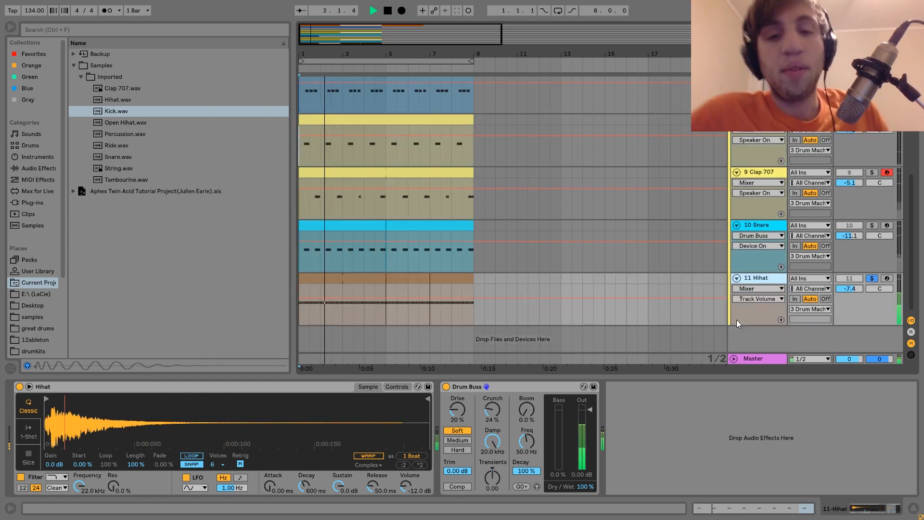
{"action": "key", "text": "space"}
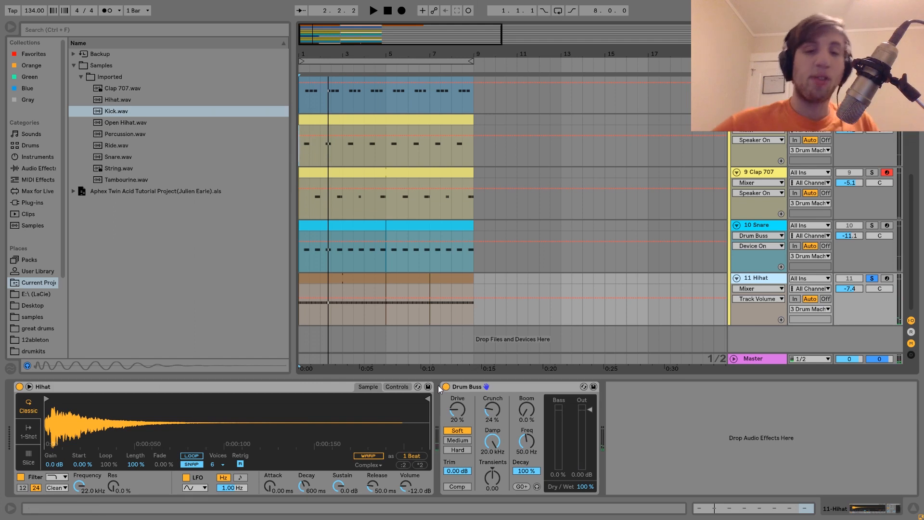
Compare the hi-hat's sound during playback with its Drum Buss turned off and back on.
{"action": "key", "text": "space"}
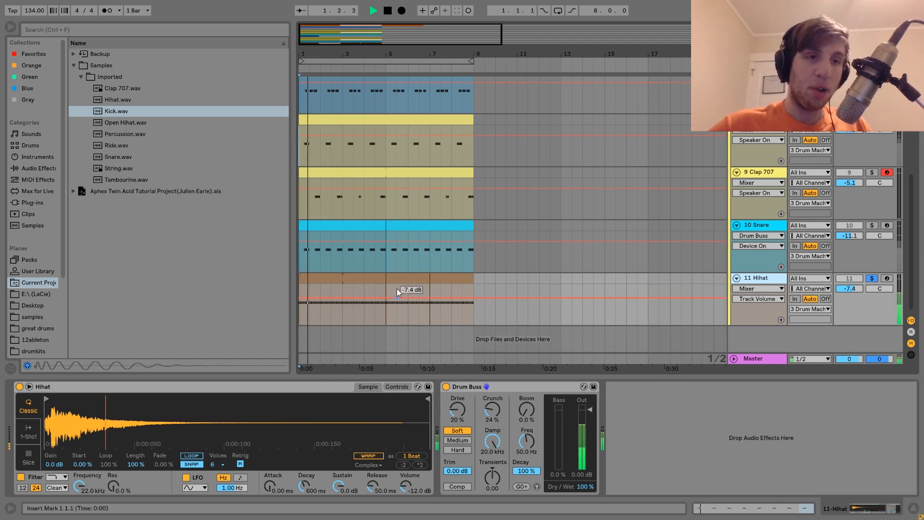
{"action": "left_click", "coordinate": [445, 386]}
{"action": "left_click", "coordinate": [446, 386]}
{"action": "key", "text": "space"}
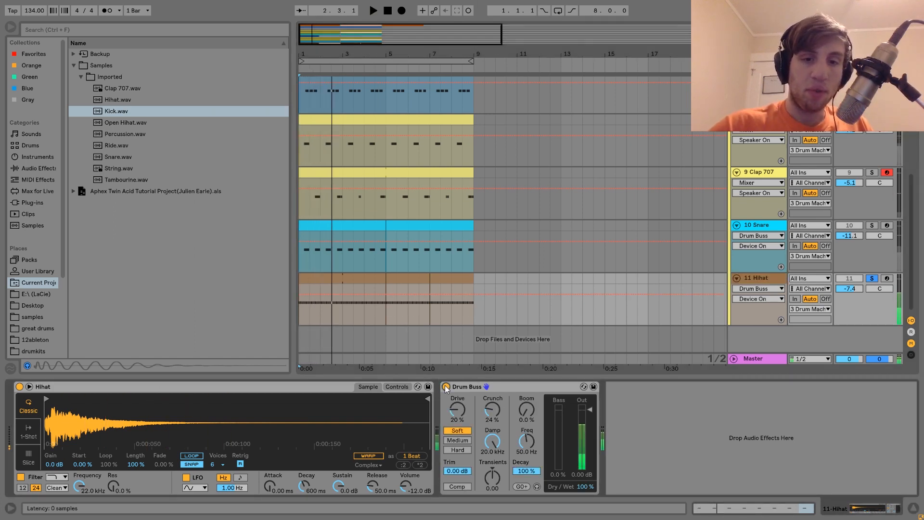
{"action": "key", "text": "space"}
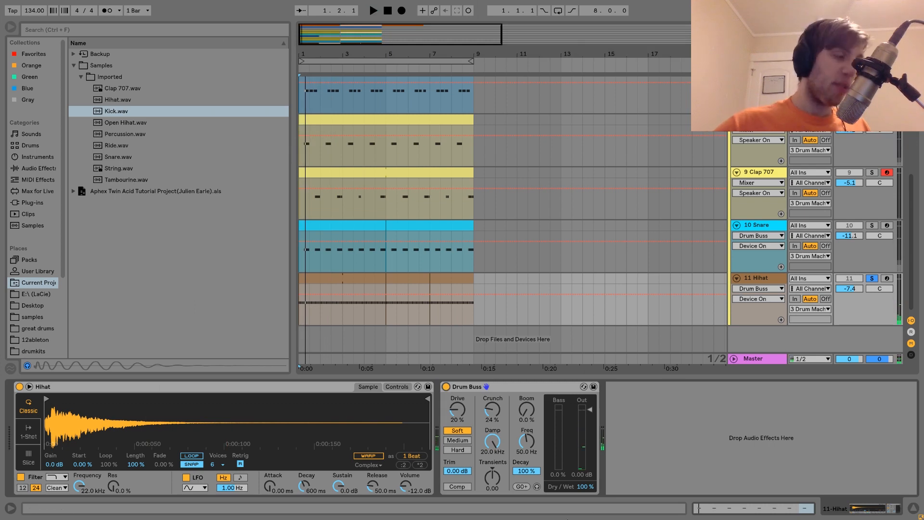
Replay the hi-hat alone, and un-solo it to hear the pattern within the full mix.
{"action": "key", "text": "space"}
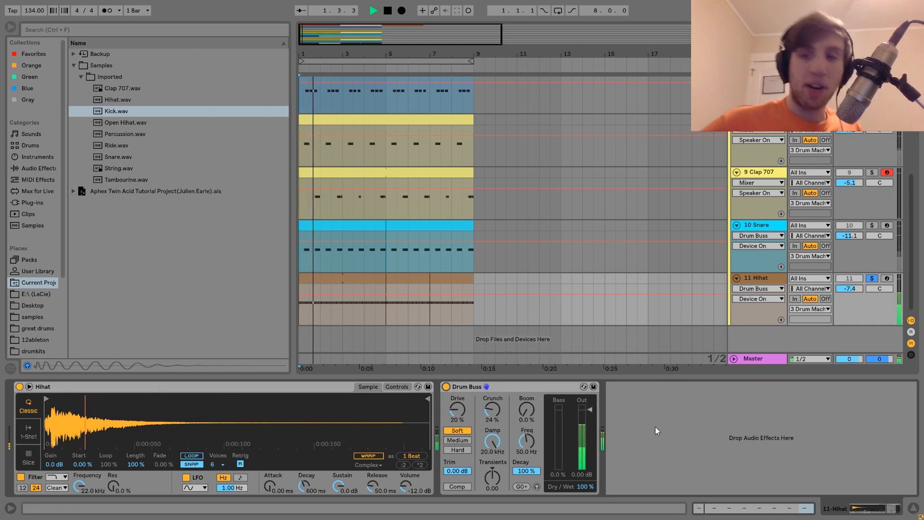
{"action": "key", "text": "space"}
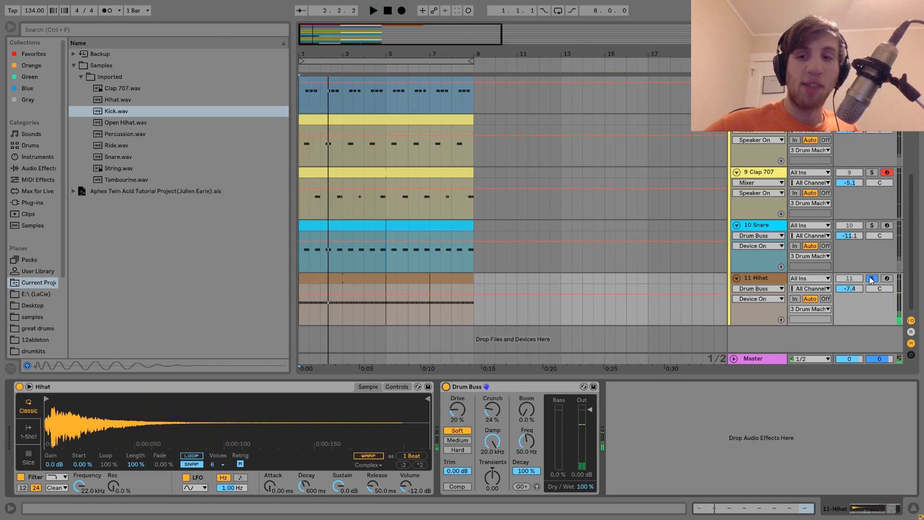
{"action": "left_click", "coordinate": [872, 278]}
{"action": "key", "text": "space"}
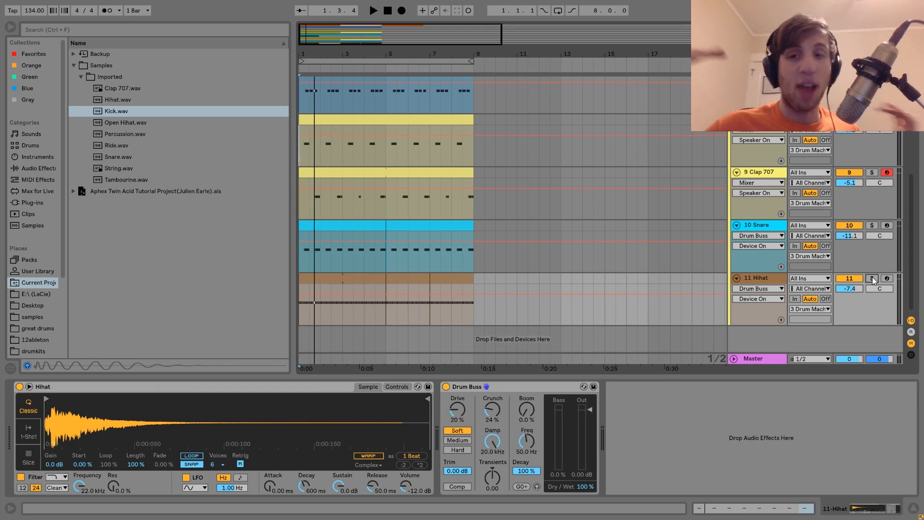
Fold all eight drum tracks inside the Drum Machine group at once.
{"action": "scroll", "coordinate": [872, 276], "scroll_direction": "up", "scroll_amount": 5}
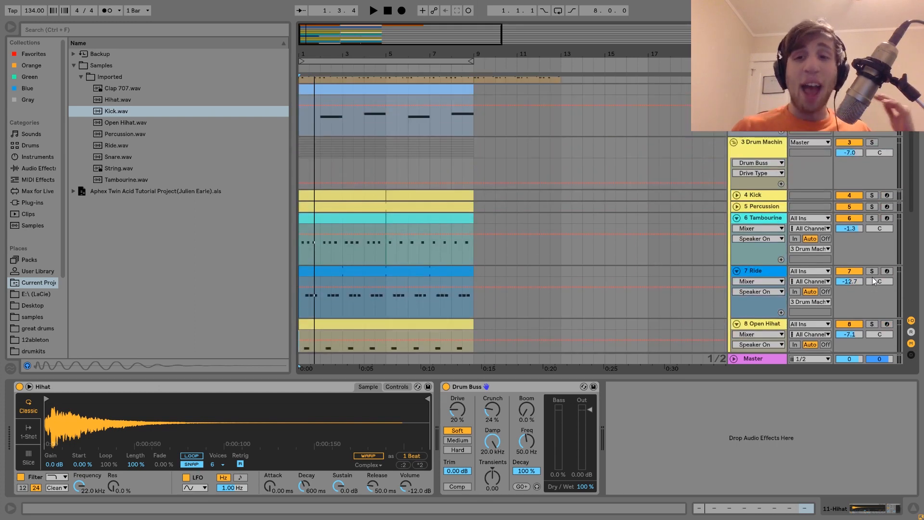
{"action": "scroll", "coordinate": [871, 276], "scroll_direction": "up", "scroll_amount": 1}
{"action": "left_click", "coordinate": [767, 158]}
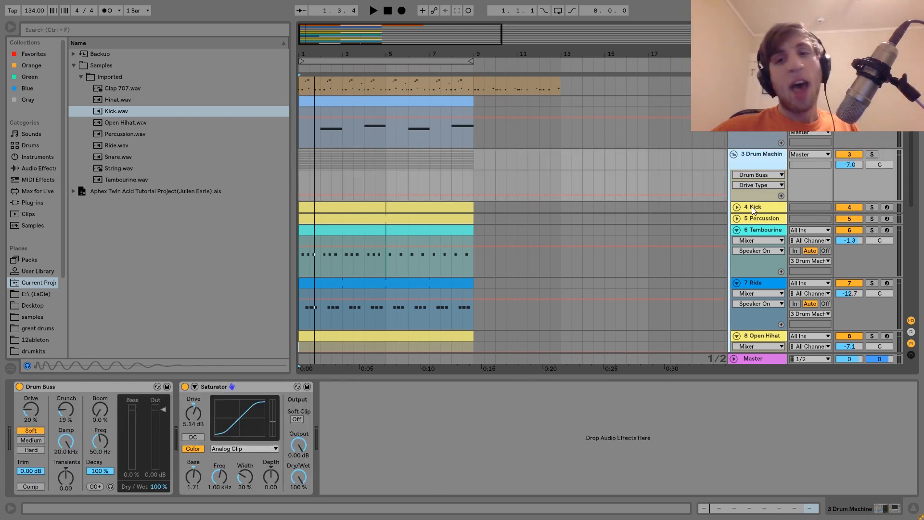
{"action": "left_click", "coordinate": [757, 228]}
{"action": "key", "text": "ctrl+a"}
{"action": "left_click", "coordinate": [738, 232]}
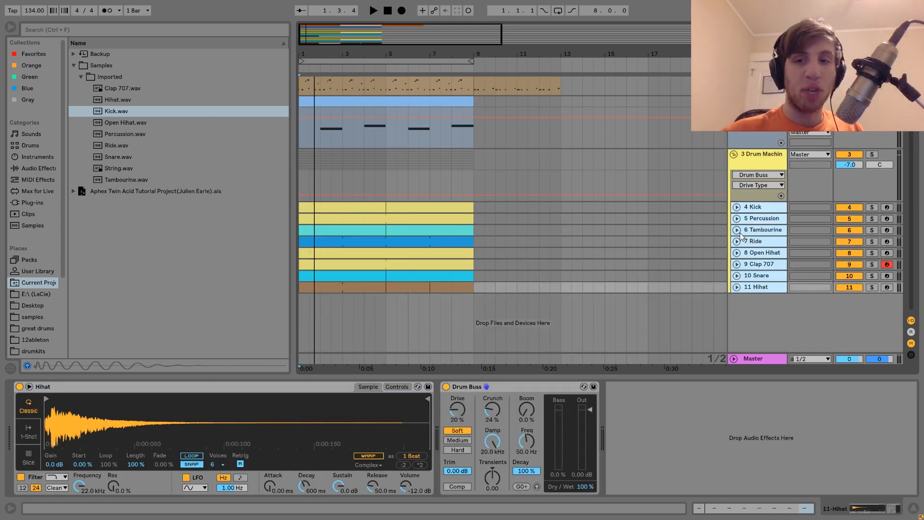
Show the Drum Machine group's Drum Buss and Saturator, solo the group, and play all the drums together.
{"action": "left_click", "coordinate": [757, 165]}
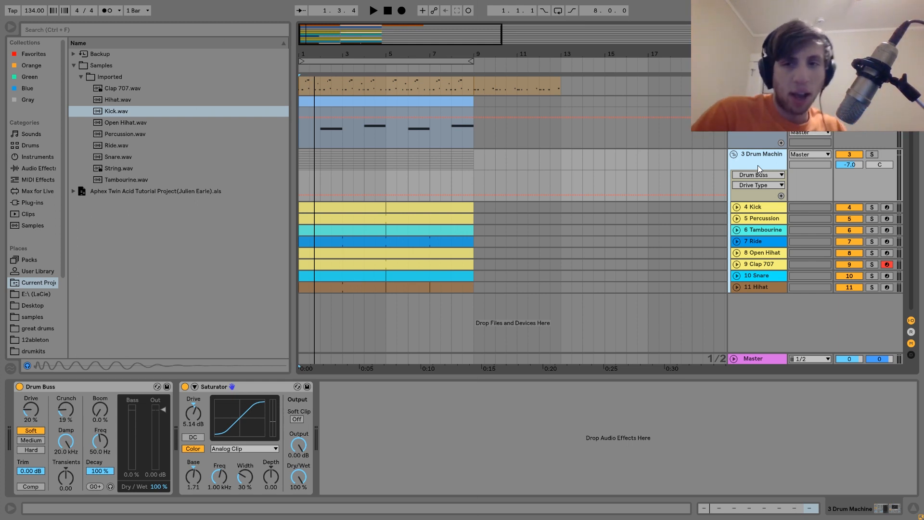
{"action": "left_click", "coordinate": [873, 155]}
{"action": "key", "text": "space"}
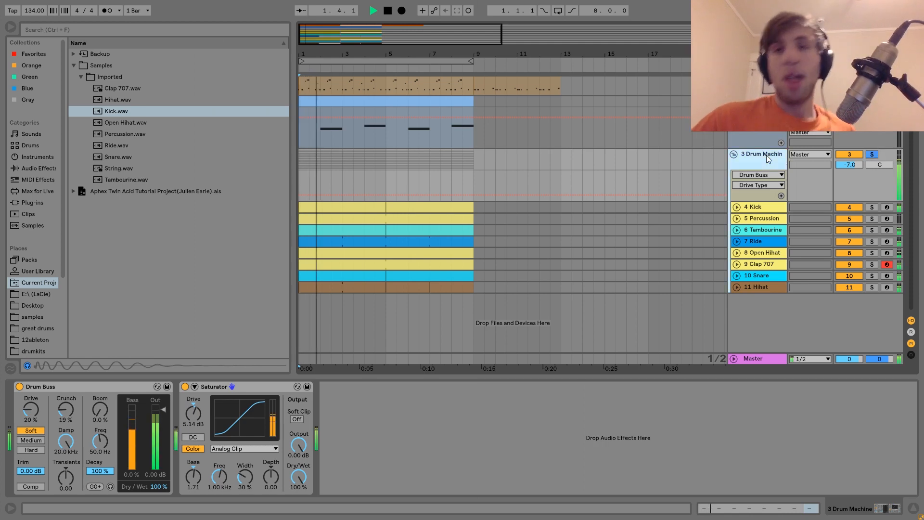
{"action": "key", "text": "space"}
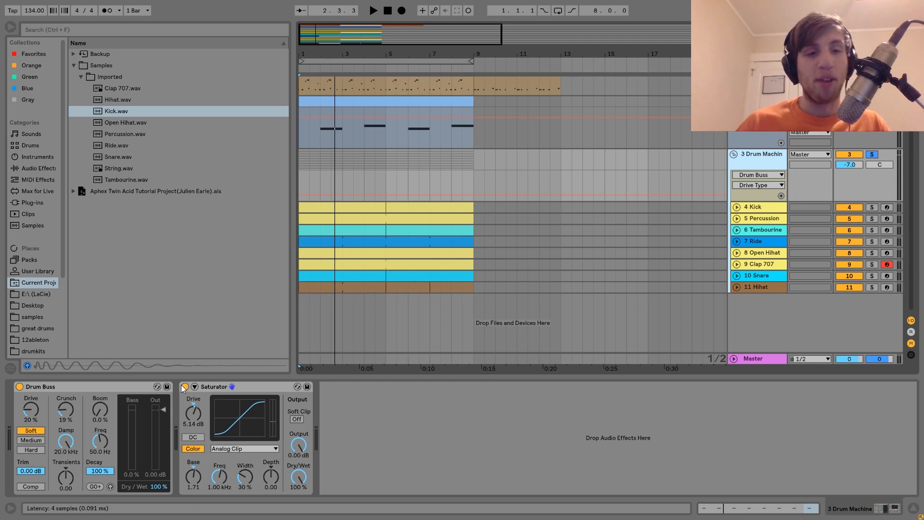
Compare the drum group's sound during playback with its Saturator and Drum Buss turned off and back on.
{"action": "left_click", "coordinate": [184, 386]}
{"action": "left_click", "coordinate": [19, 387]}
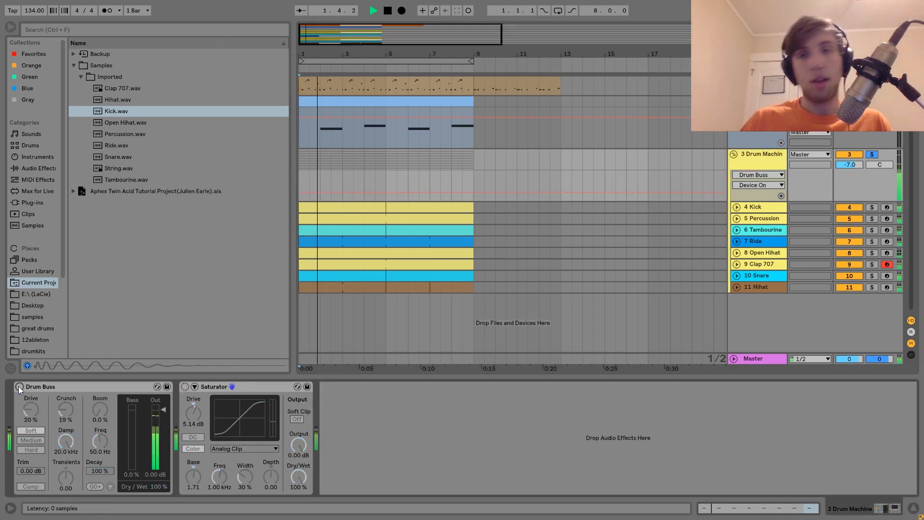
{"action": "left_click", "coordinate": [19, 386]}
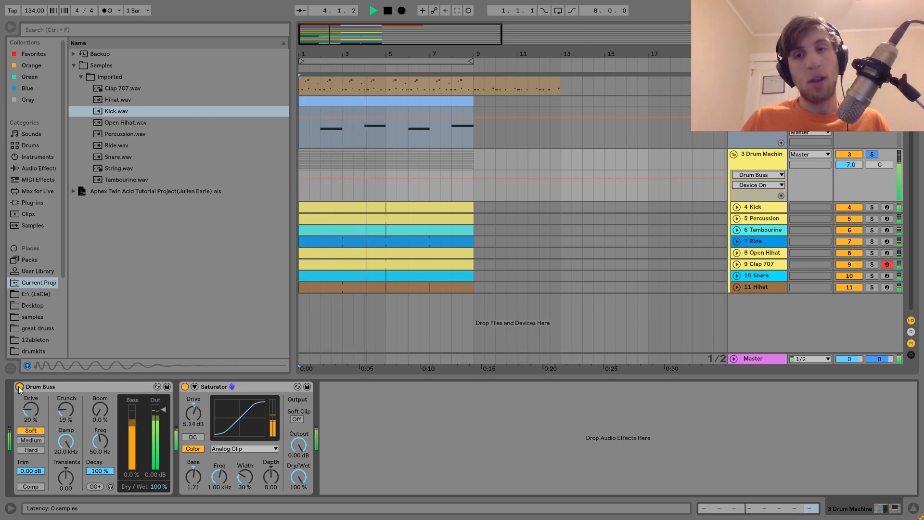
{"action": "key", "text": "space"}
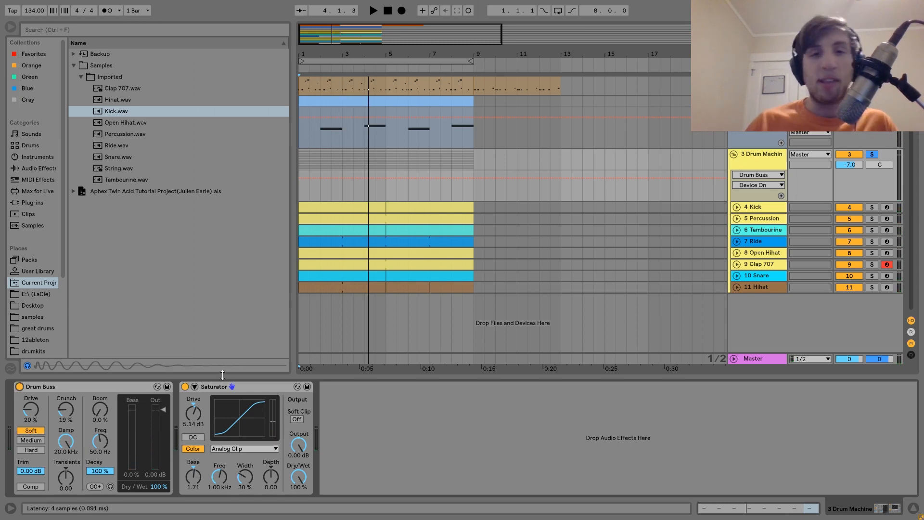
Review the 303 track's effect chain, return to the Drum Machine group's effects, and replay the soloed drums.
{"action": "scroll", "coordinate": [522, 320], "scroll_direction": "up", "scroll_amount": 2}
{"action": "left_click", "coordinate": [759, 81]}
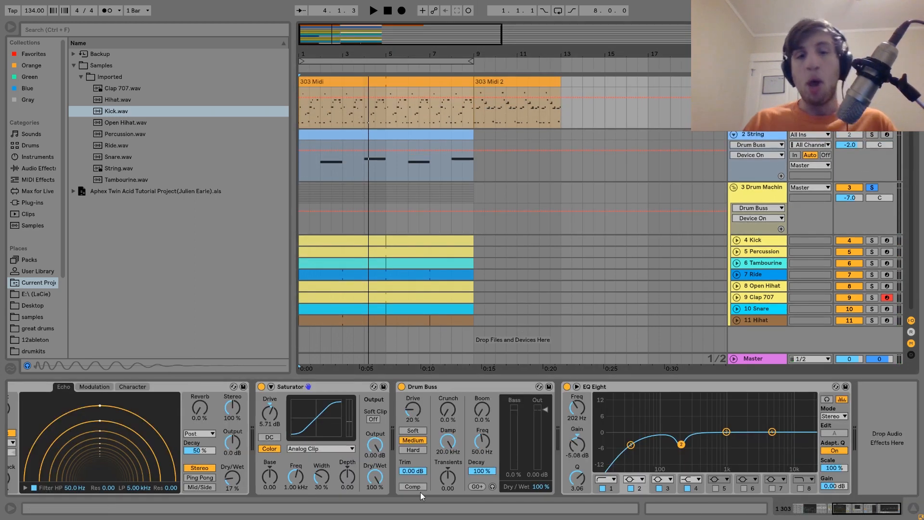
{"action": "left_click", "coordinate": [761, 191]}
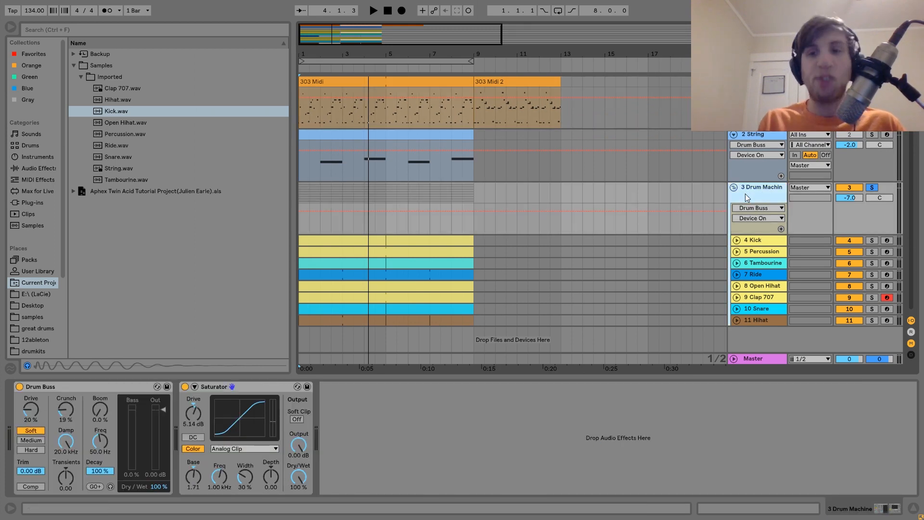
{"action": "key", "text": "space"}
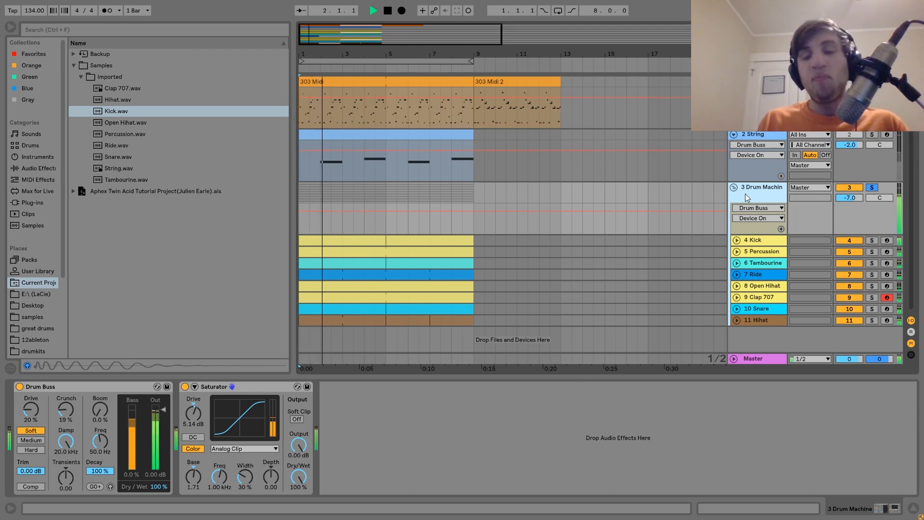
{"action": "key", "text": "space"}
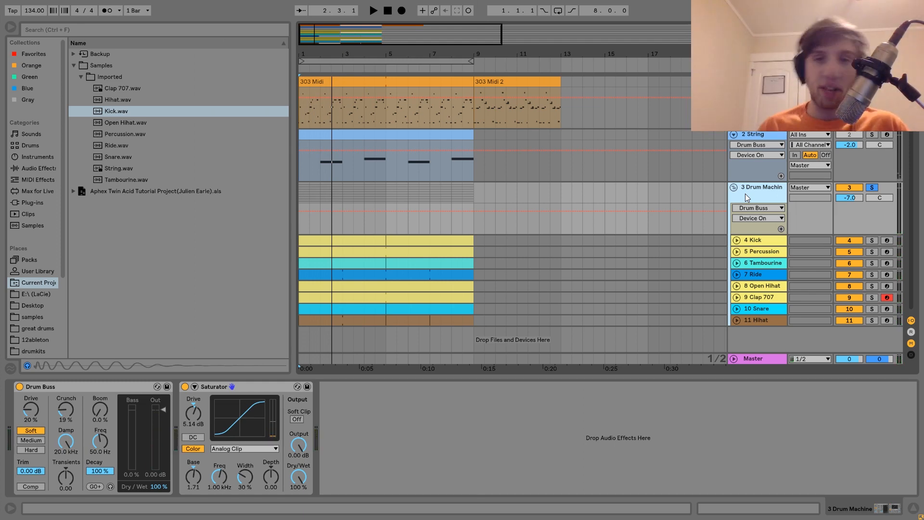
Play the drum group with both effects bypassed, re-enable Drum Buss and Saturator one at a time, and un-solo the group.
{"action": "left_click", "coordinate": [185, 386]}
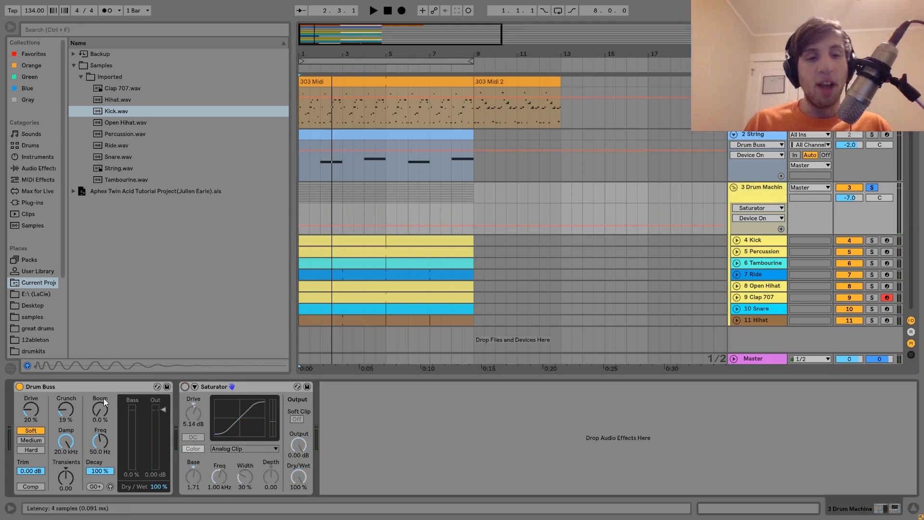
{"action": "left_click", "coordinate": [20, 387]}
{"action": "key", "text": "space"}
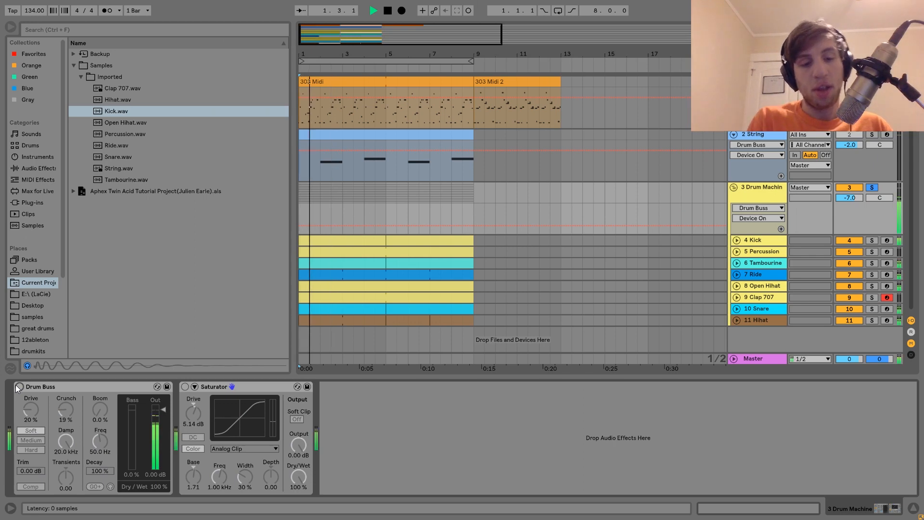
{"action": "left_click", "coordinate": [18, 386]}
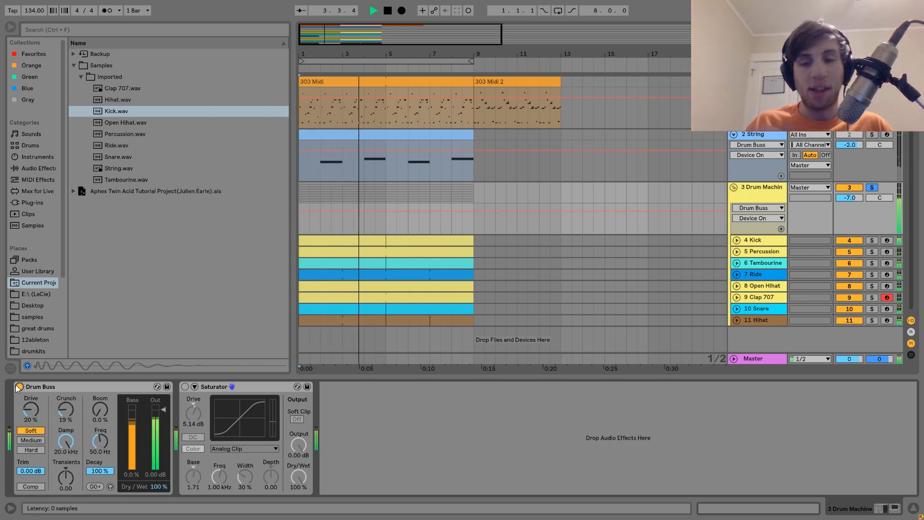
{"action": "left_click", "coordinate": [186, 387]}
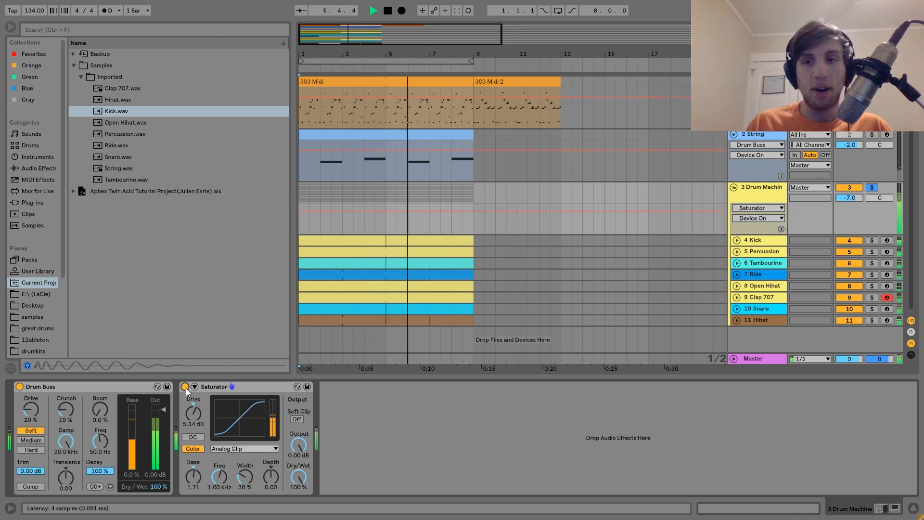
{"action": "key", "text": "space"}
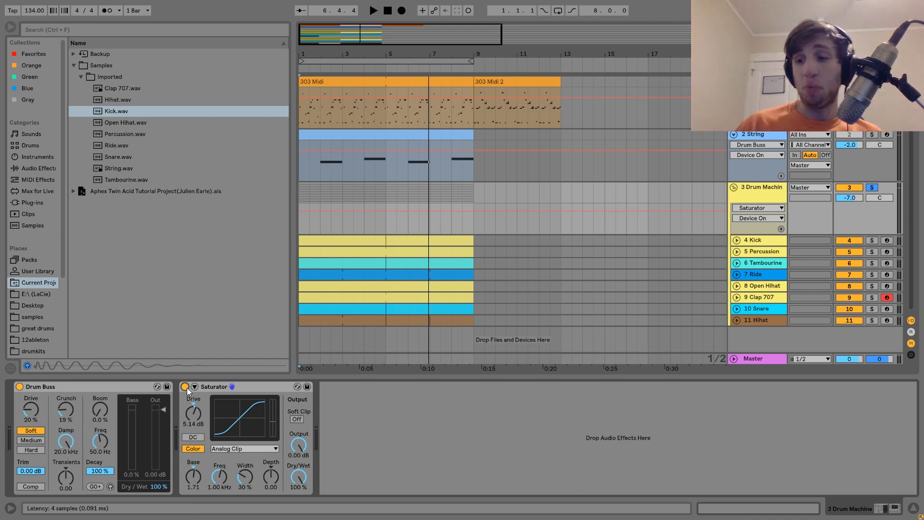
{"action": "left_click", "coordinate": [871, 187]}
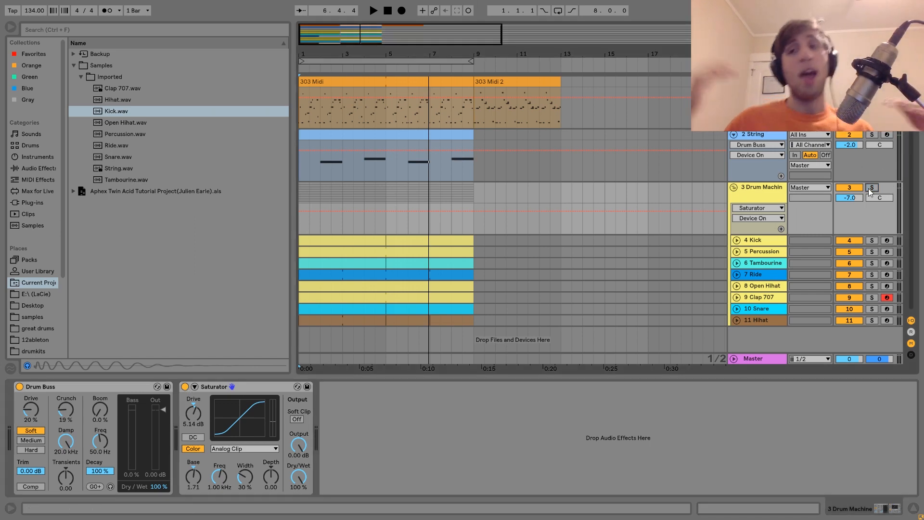